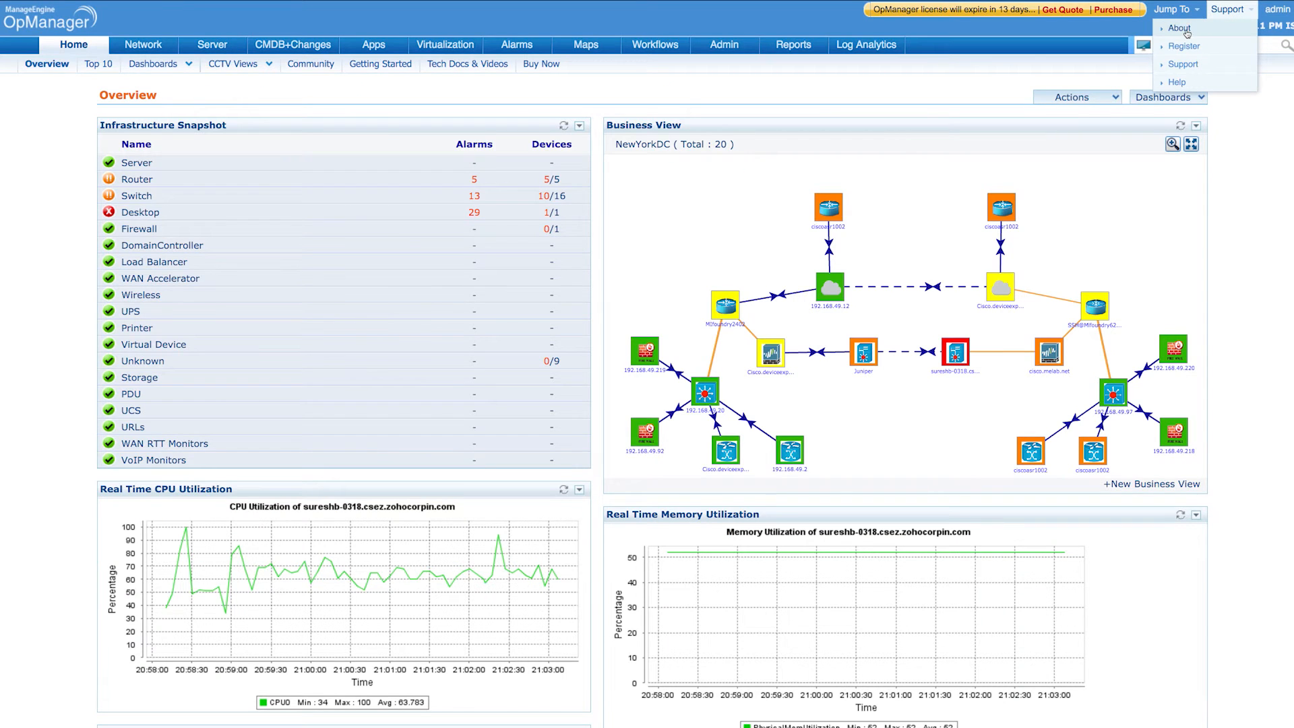
# Open OpManager's About information and look through the Overview dashboard's charts, alarms and utilization lists.
pyautogui.click(1203, 25)
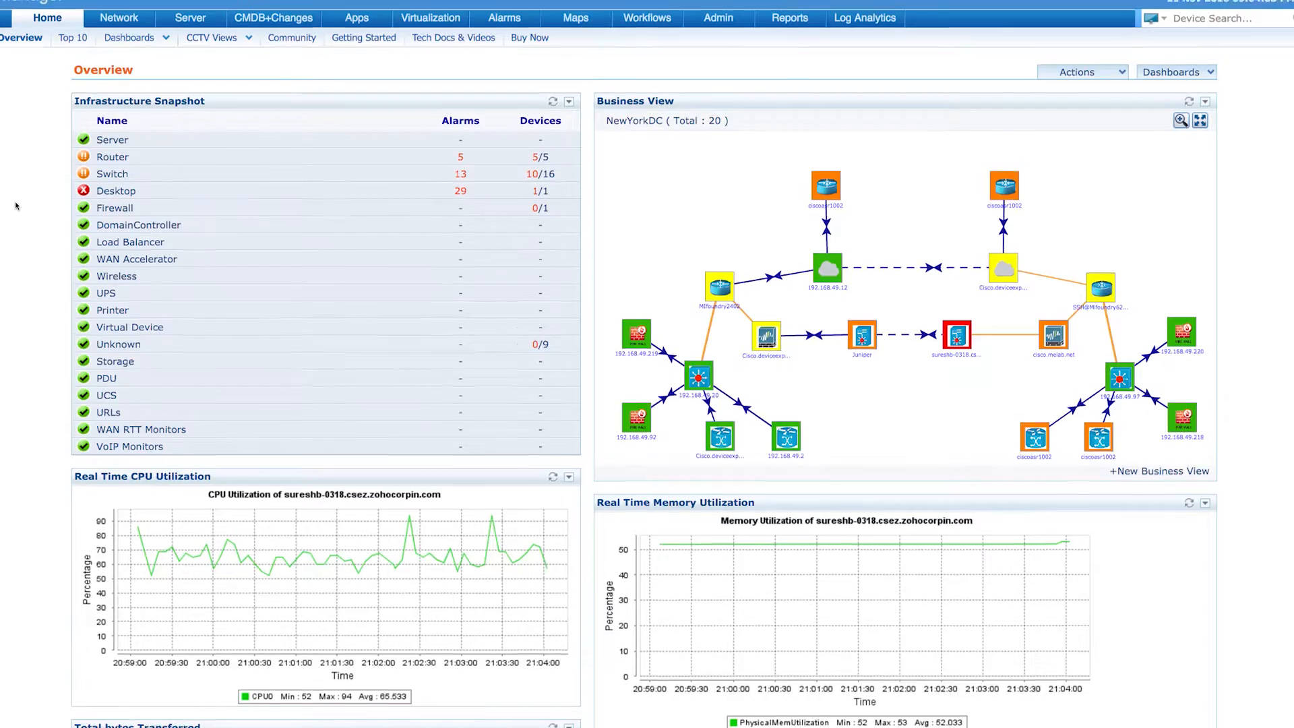
pyautogui.scroll(-7, 16, 206)
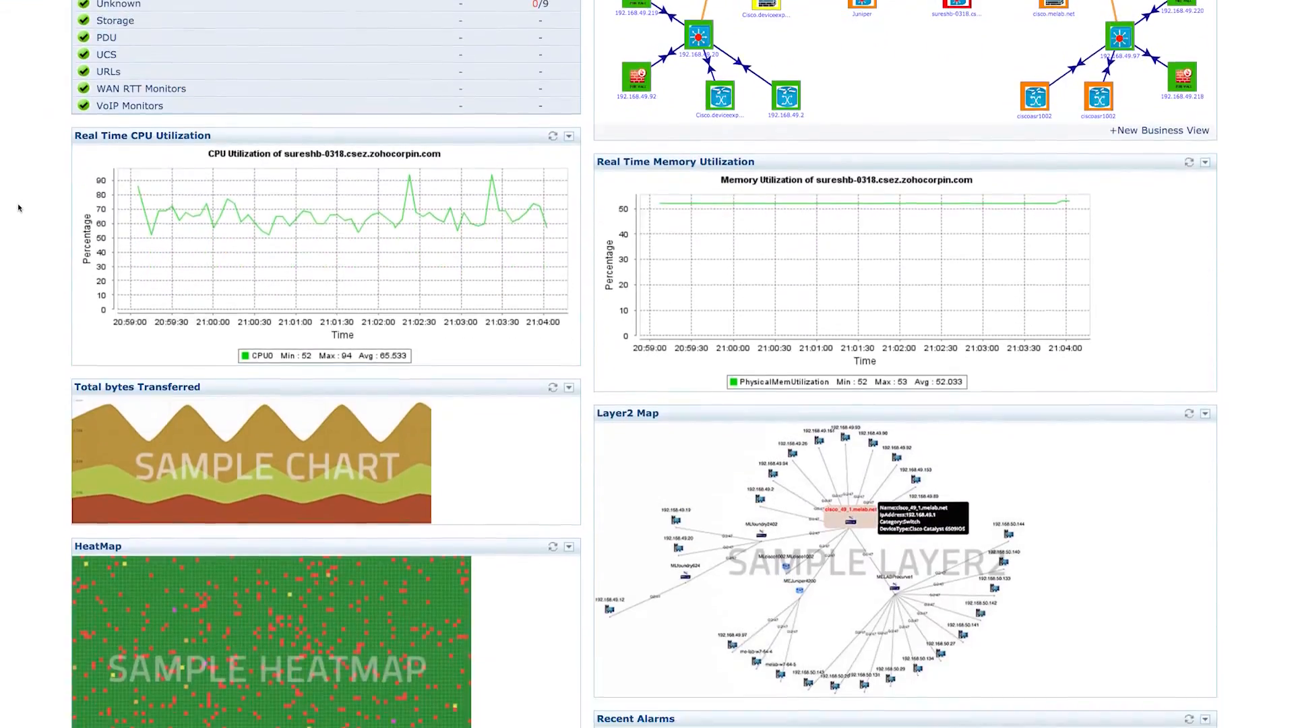
pyautogui.scroll(-7, 19, 208)
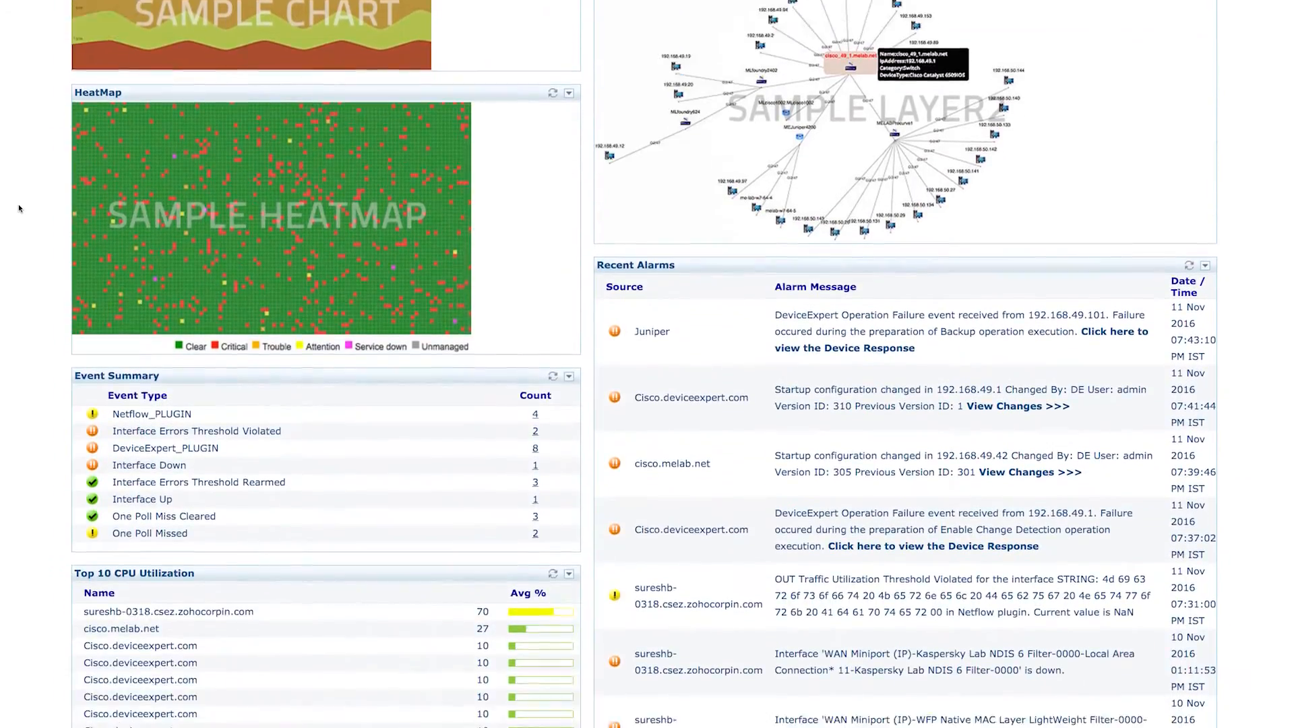
pyautogui.scroll(-5, 19, 208)
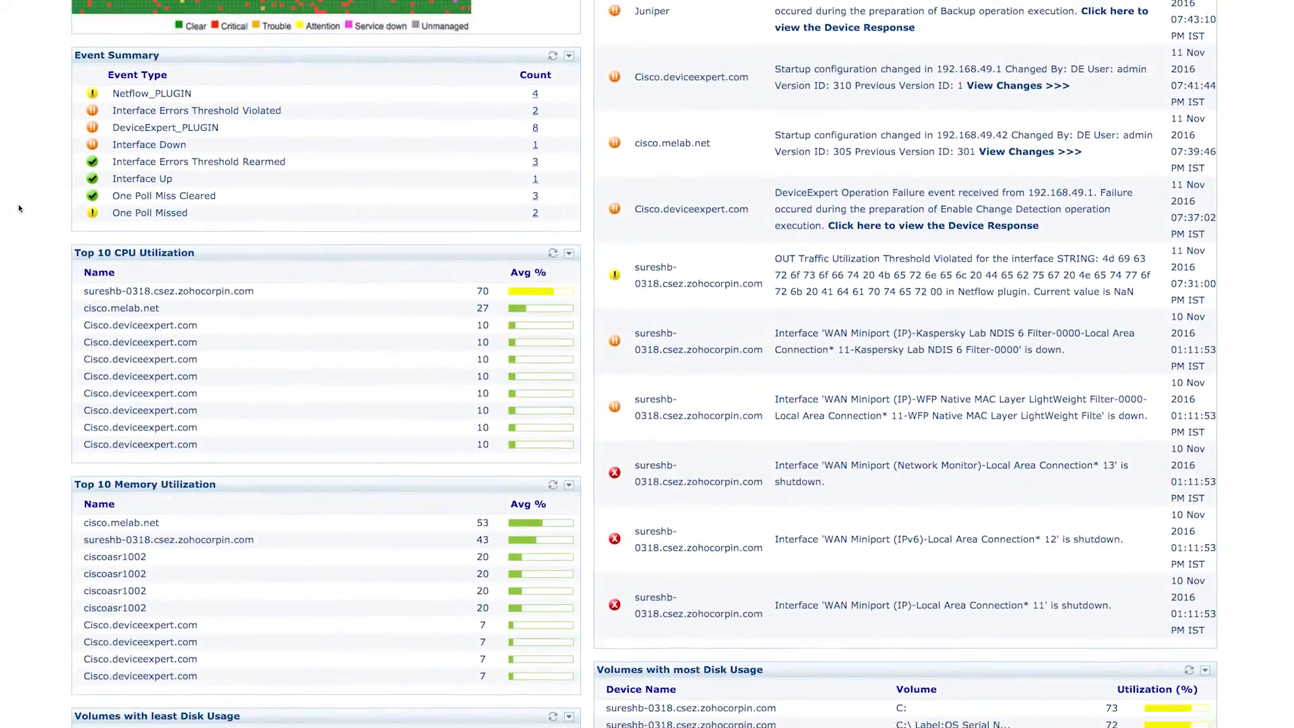
pyautogui.scroll(-2, 19, 209)
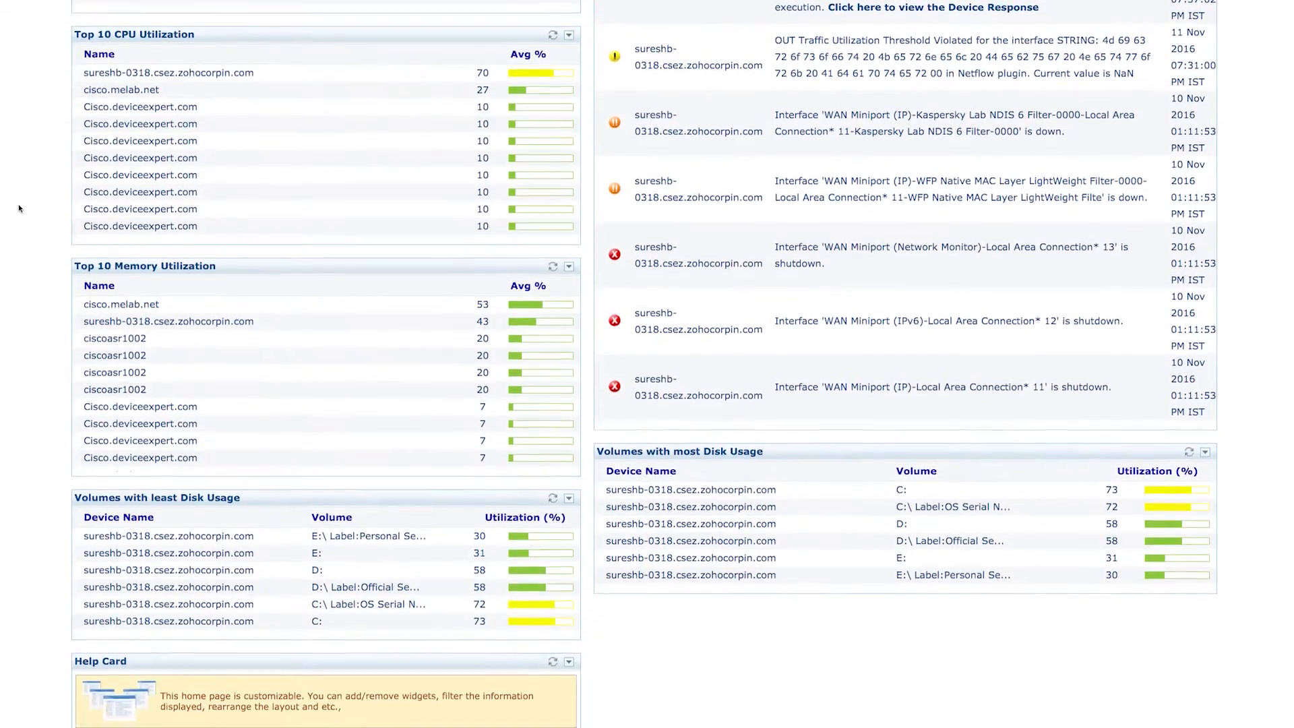
pyautogui.scroll(5, 19, 208)
pyautogui.scroll(13, 19, 208)
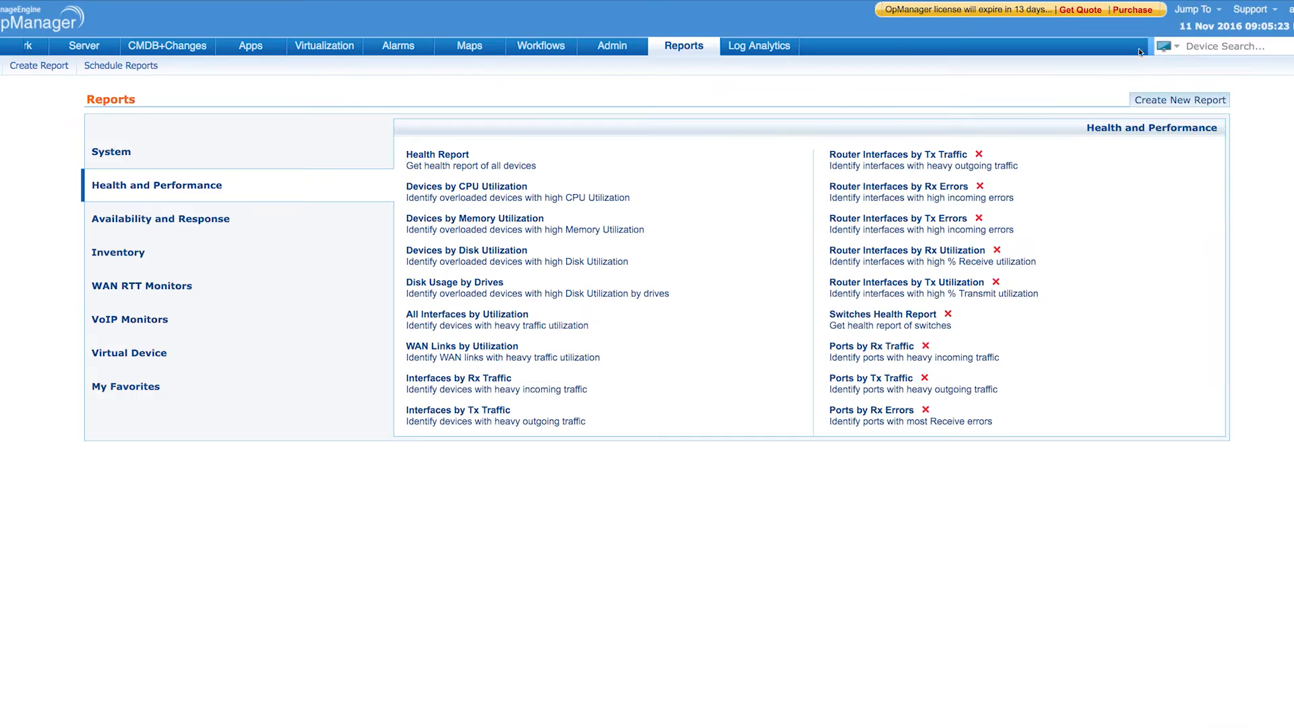
# Go to NetFlow Analyzer, look up the build number in its About details, and skim its dashboard.
pyautogui.click(1193, 9)
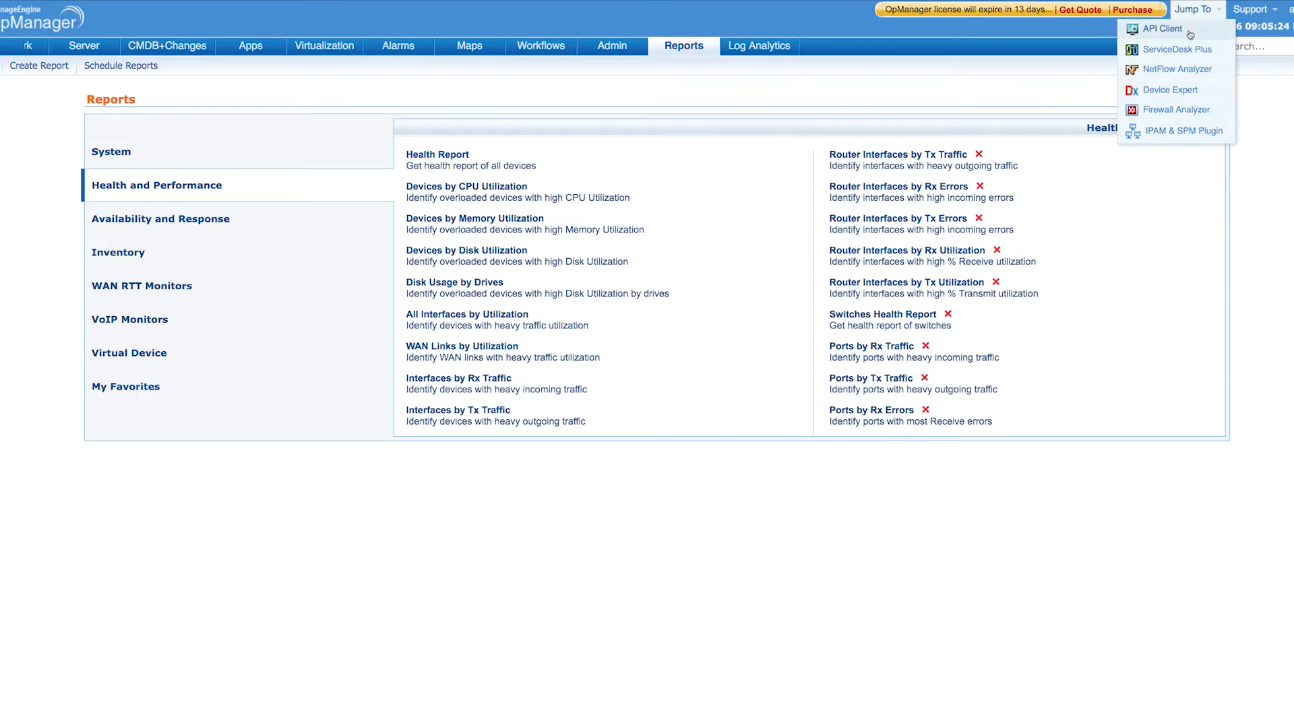
pyautogui.click(1177, 69)
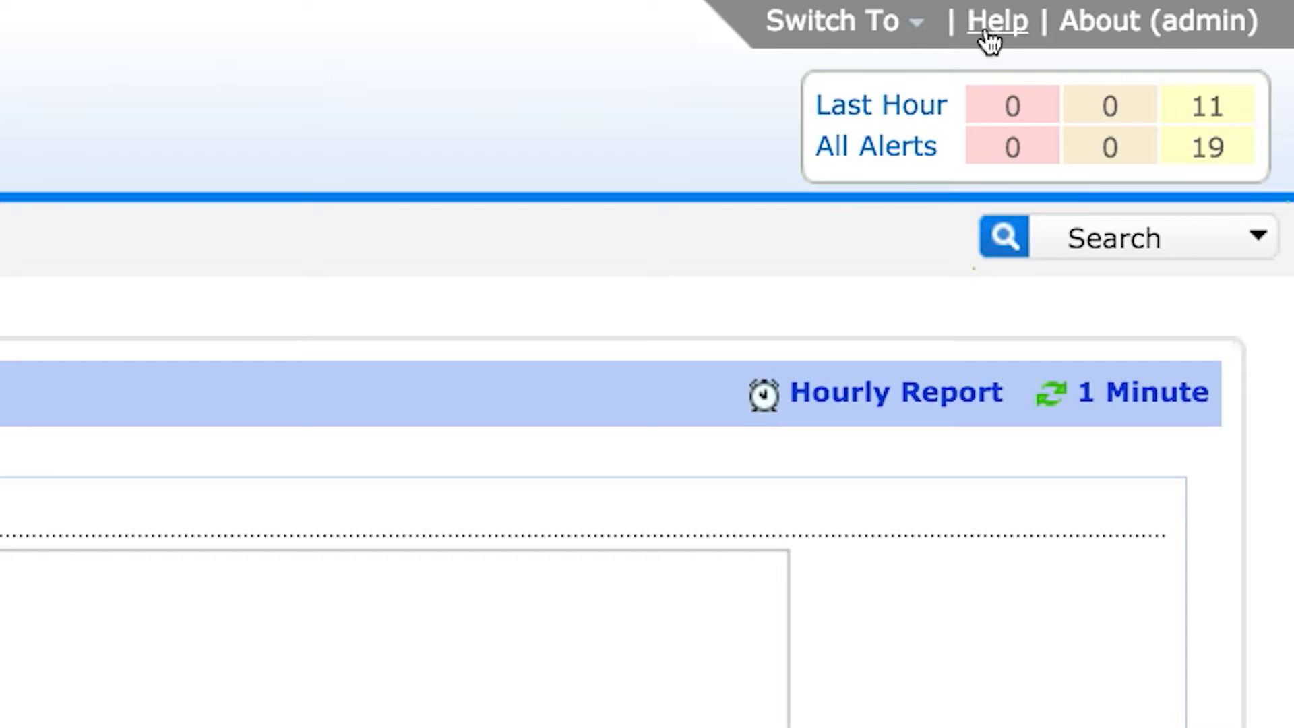
pyautogui.click(1087, 23)
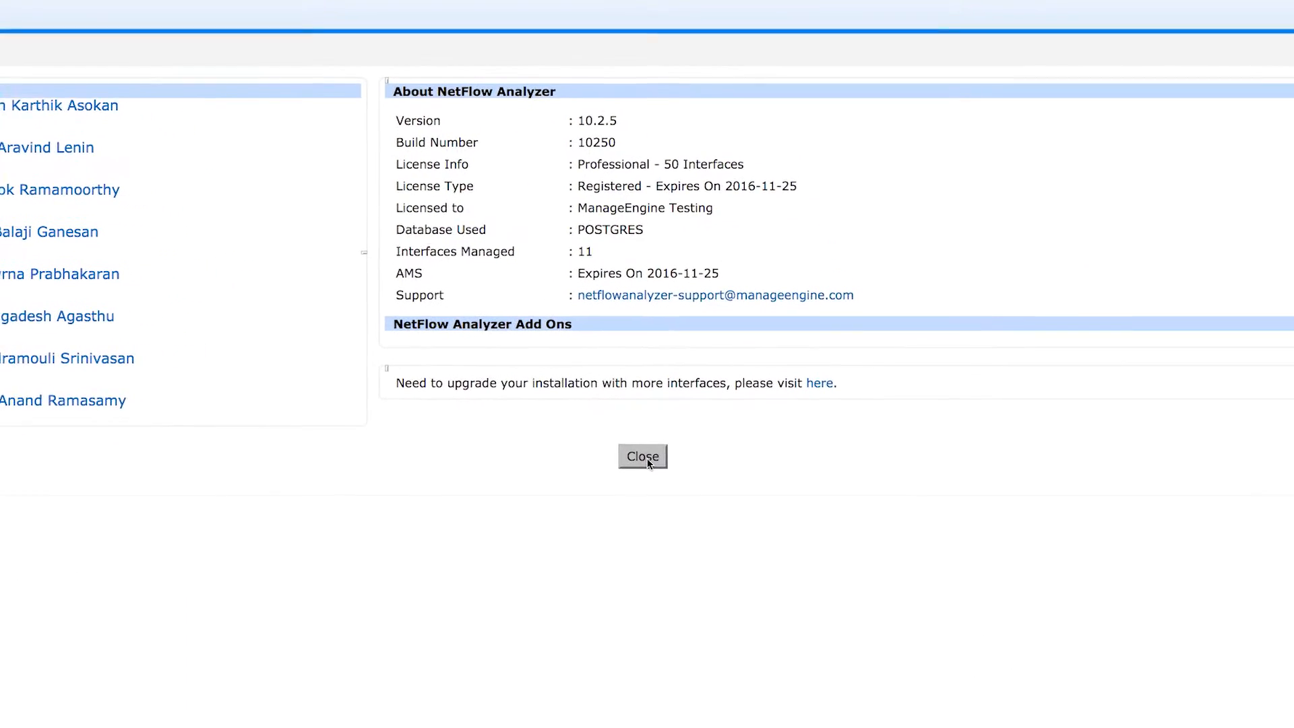
pyautogui.moveTo(627, 163); pyautogui.dragTo(547, 160)
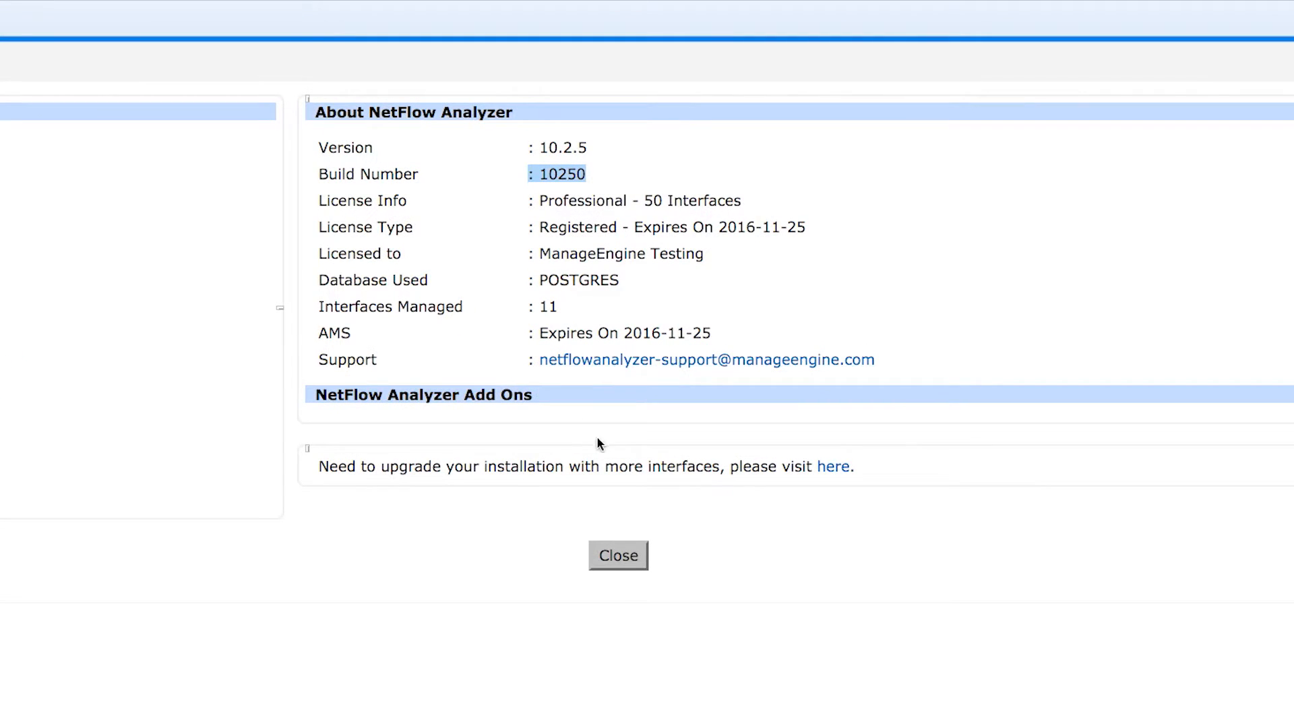
pyautogui.click(617, 556)
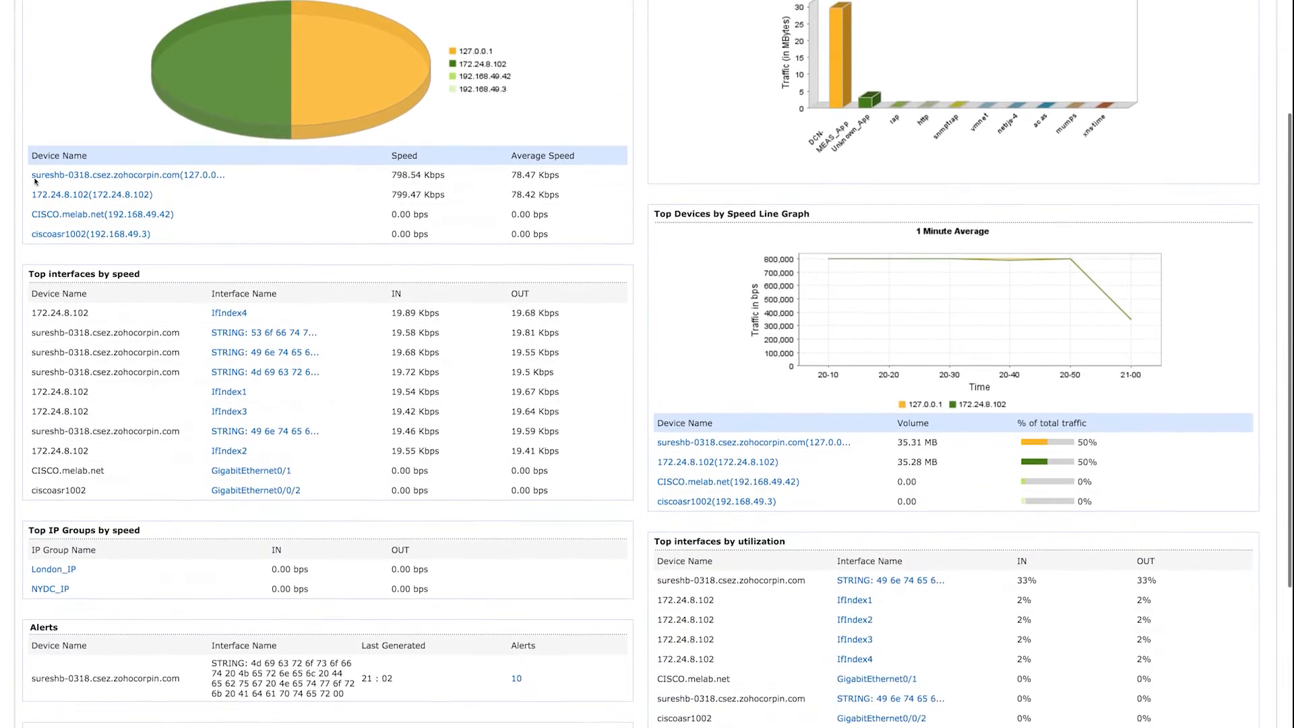
pyautogui.scroll(-3, 35, 181)
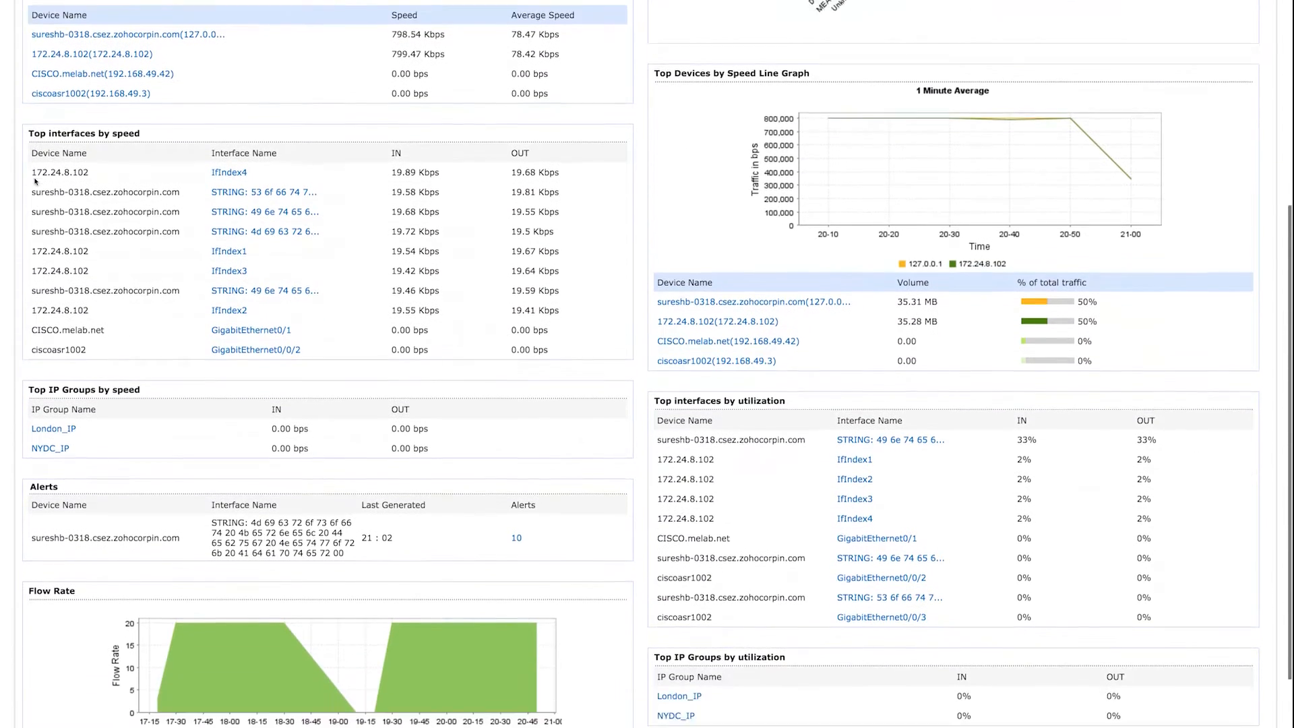
pyautogui.scroll(5, 35, 180)
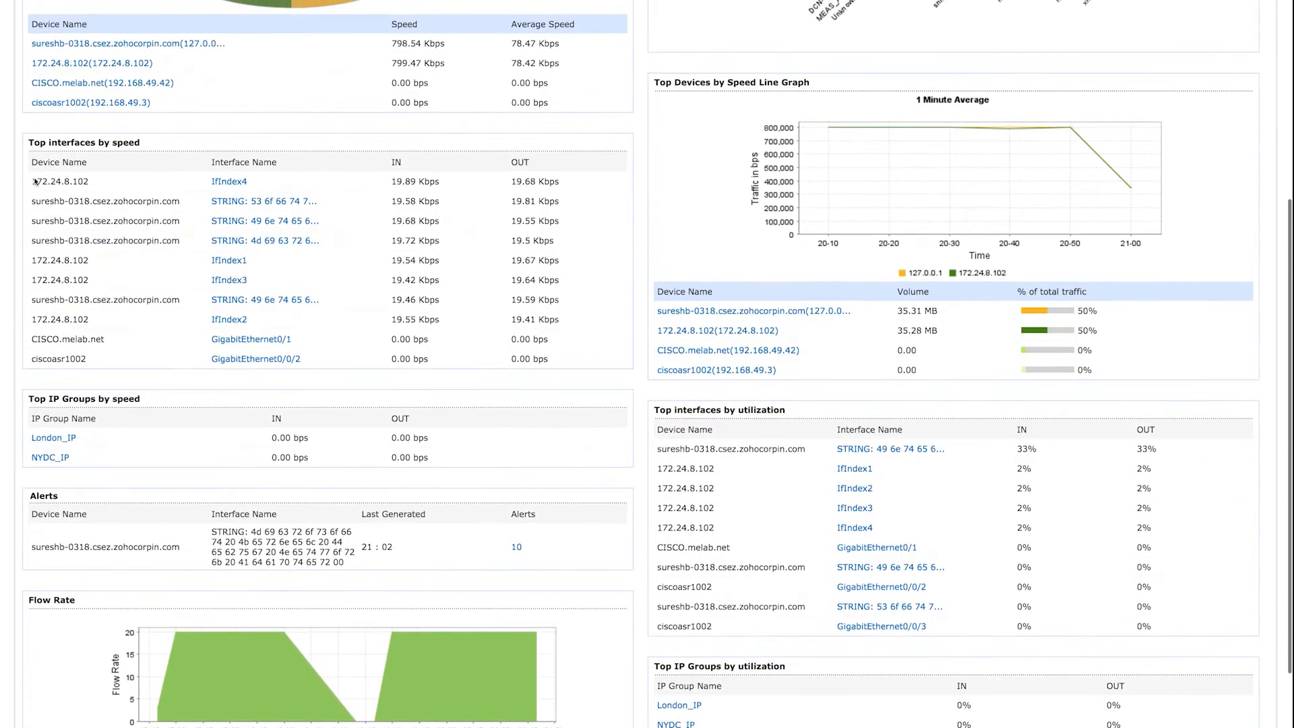
pyautogui.scroll(2, 35, 181)
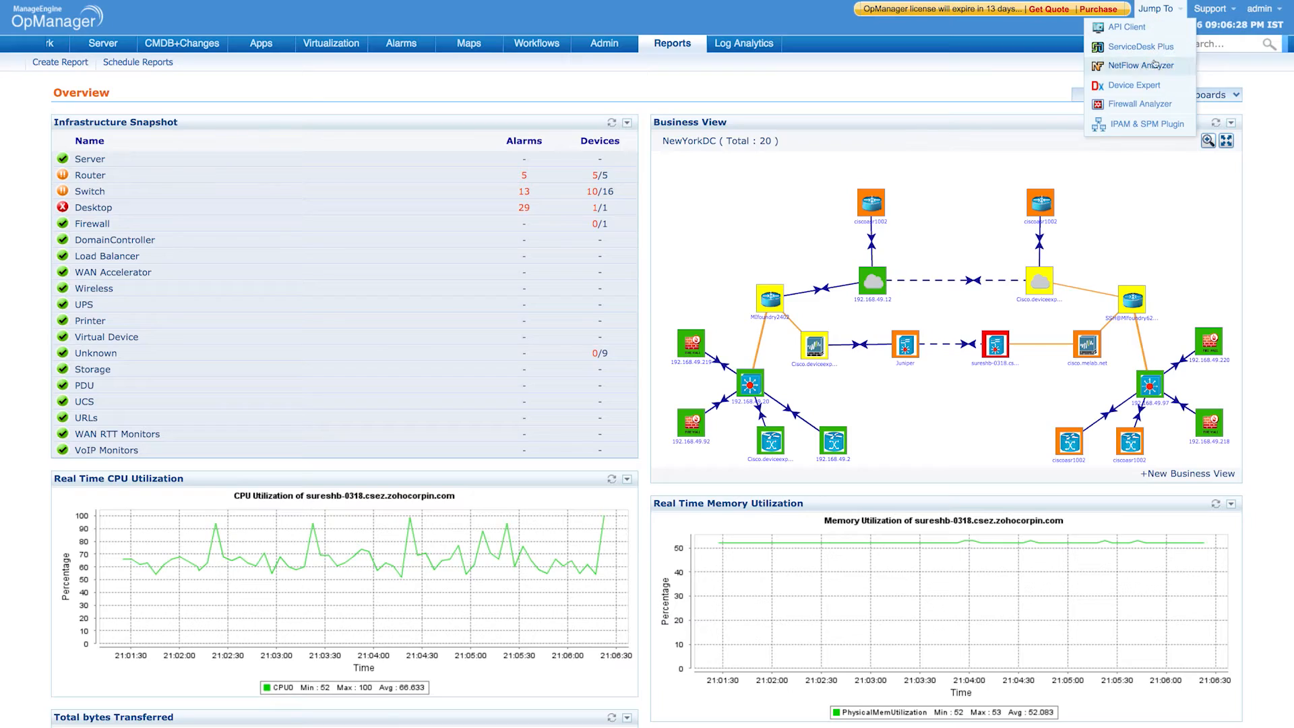
# Look up the build numbers of Device Expert and the IPAM & SPM Plugin from OpManager.
pyautogui.click(1139, 86)
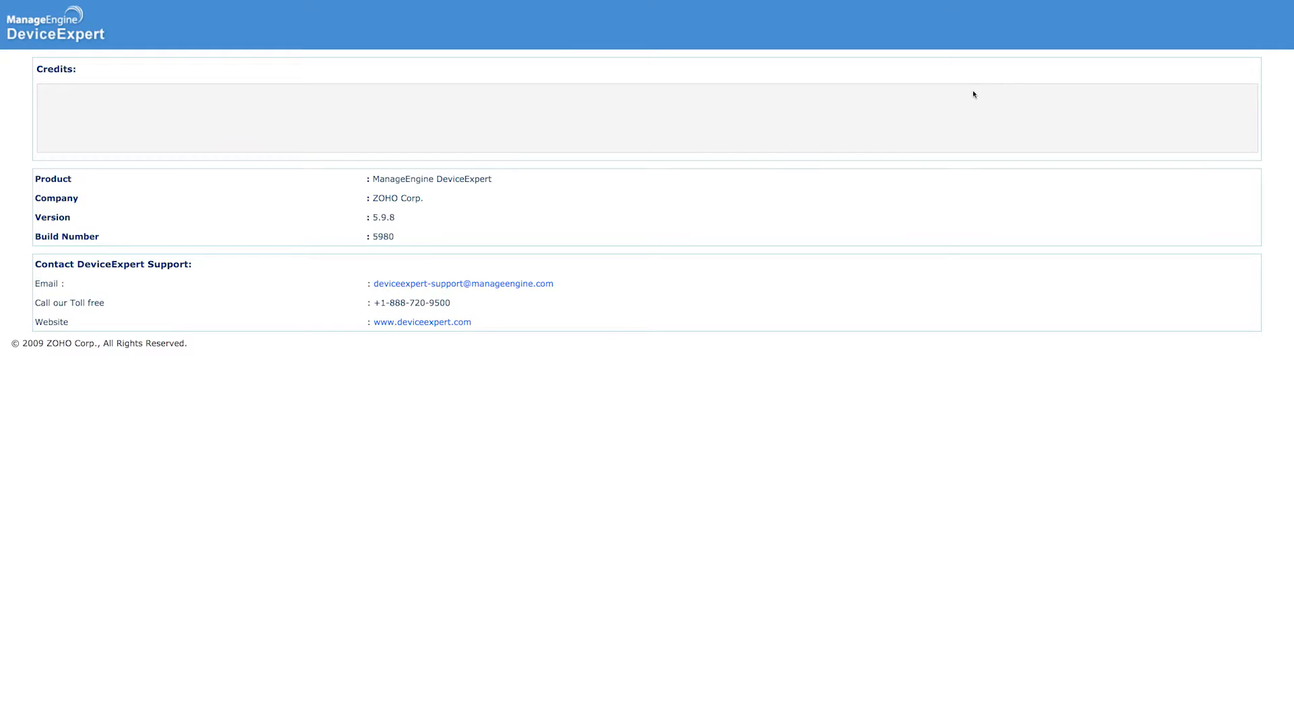
pyautogui.moveTo(413, 241); pyautogui.dragTo(380, 242)
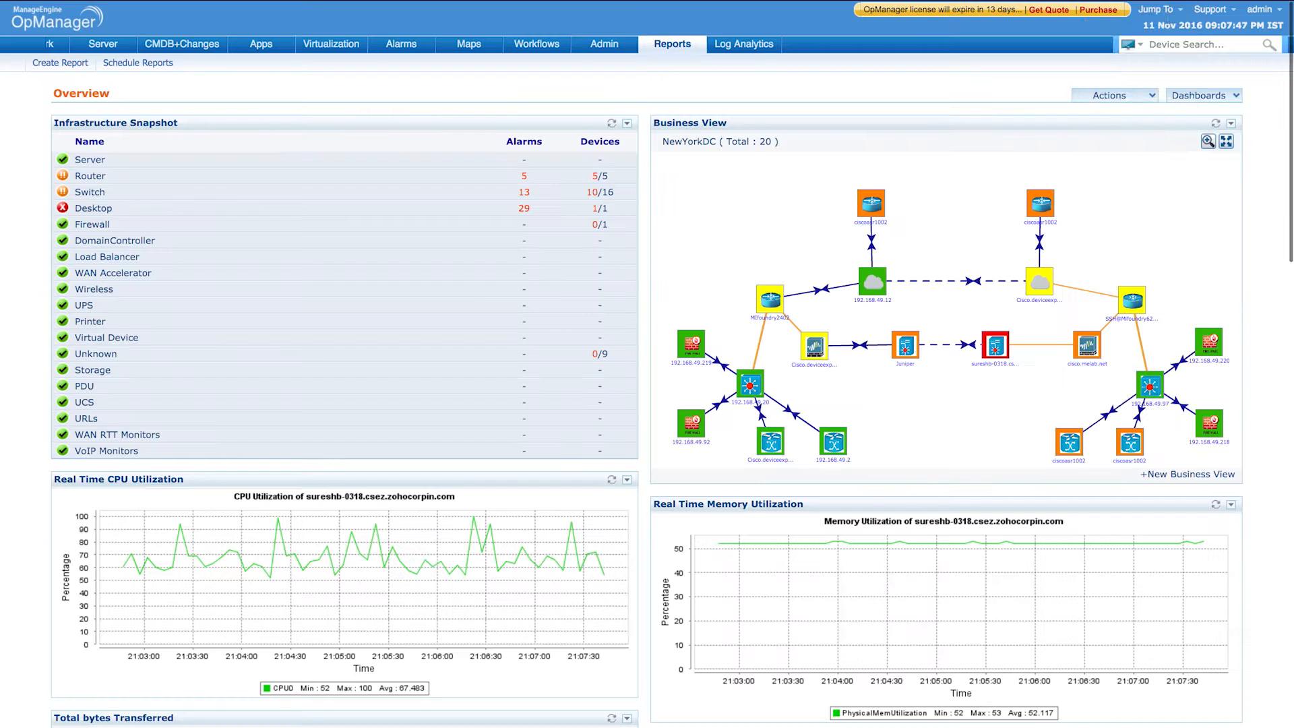
pyautogui.moveTo(1156, 10)
pyautogui.scroll(-1, 1144, 126)
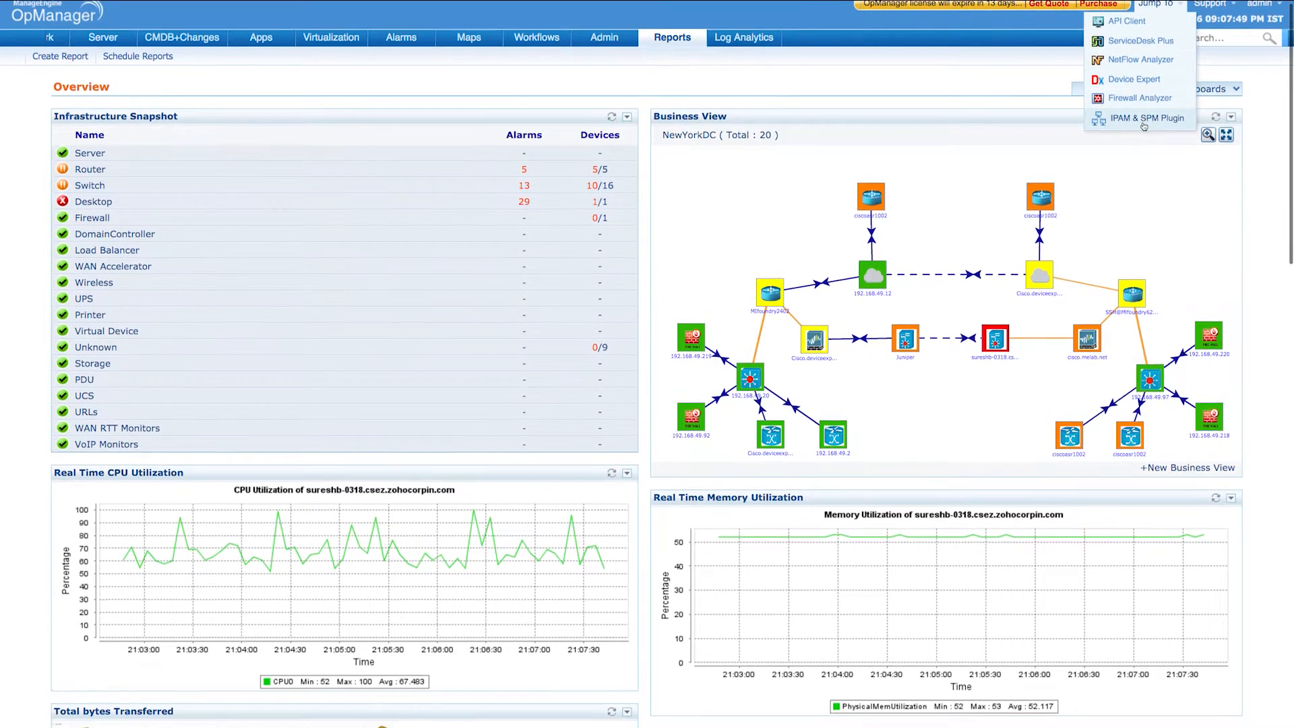
pyautogui.click(1143, 120)
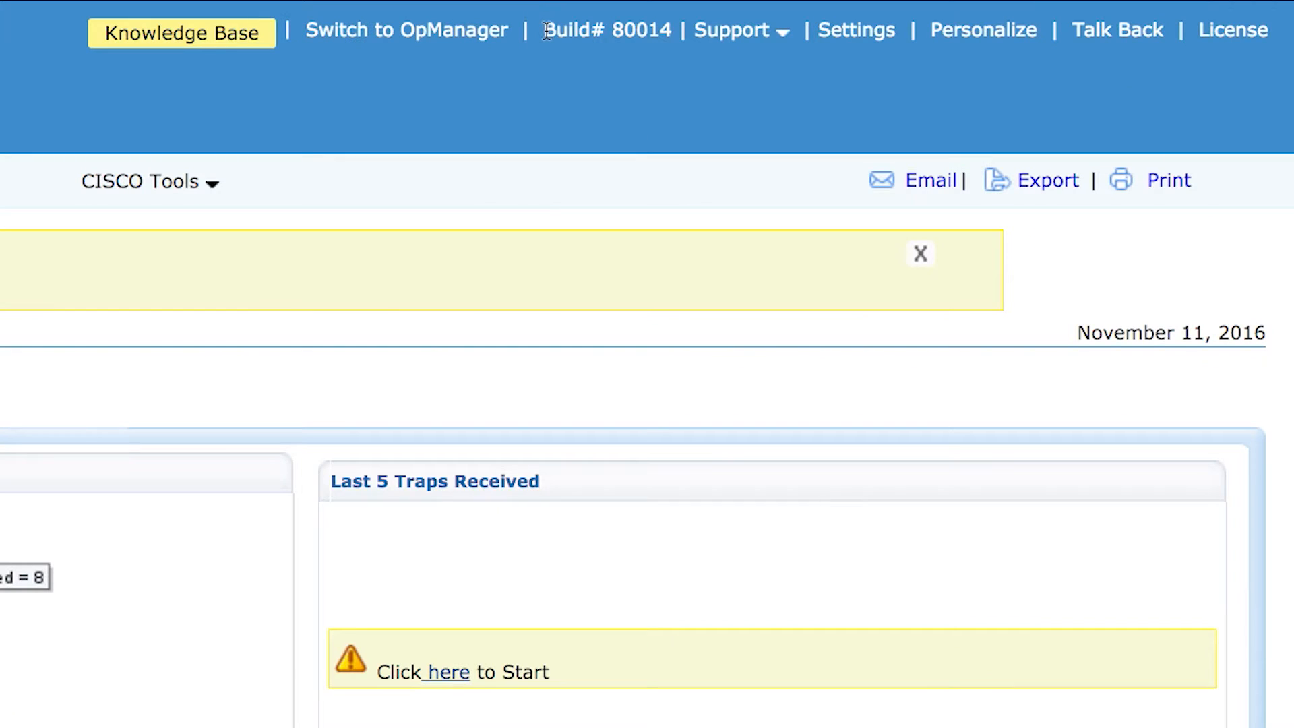
pyautogui.moveTo(959, 12); pyautogui.dragTo(1016, 14)
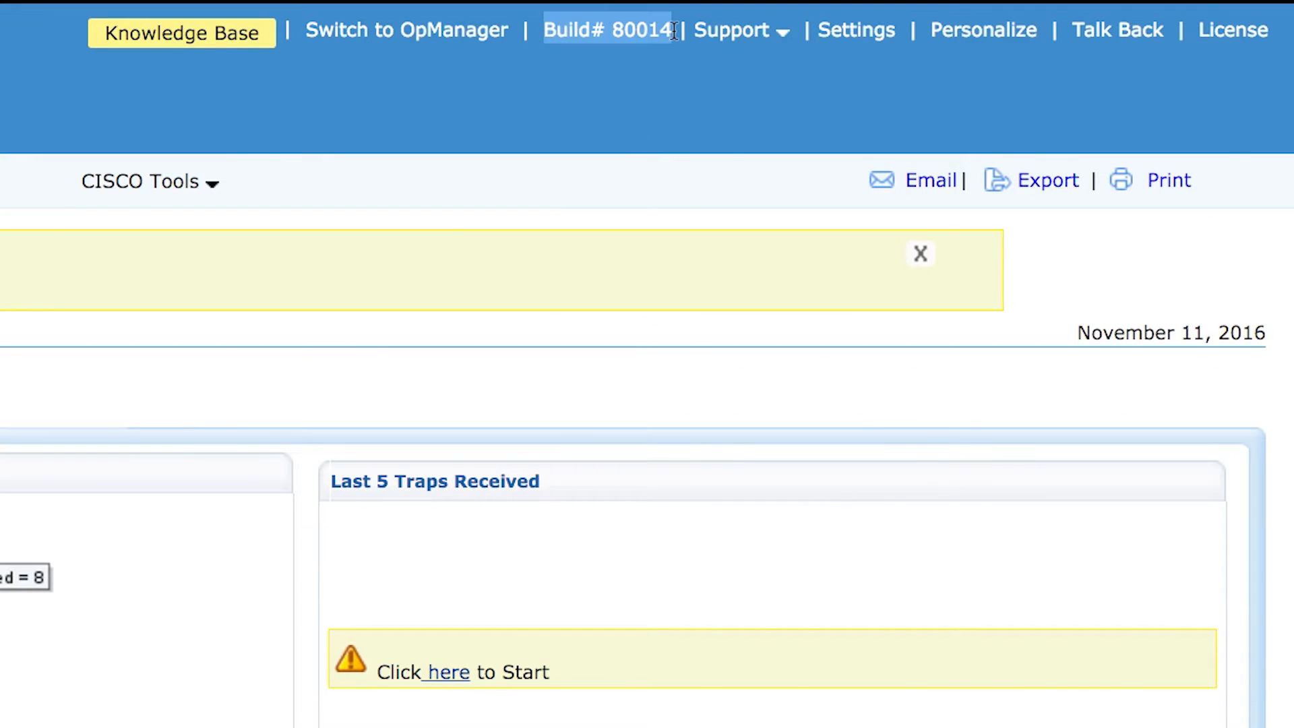
# Stop the ManageEngine OpManager service in Windows Services.
pyautogui.click(272, 91)
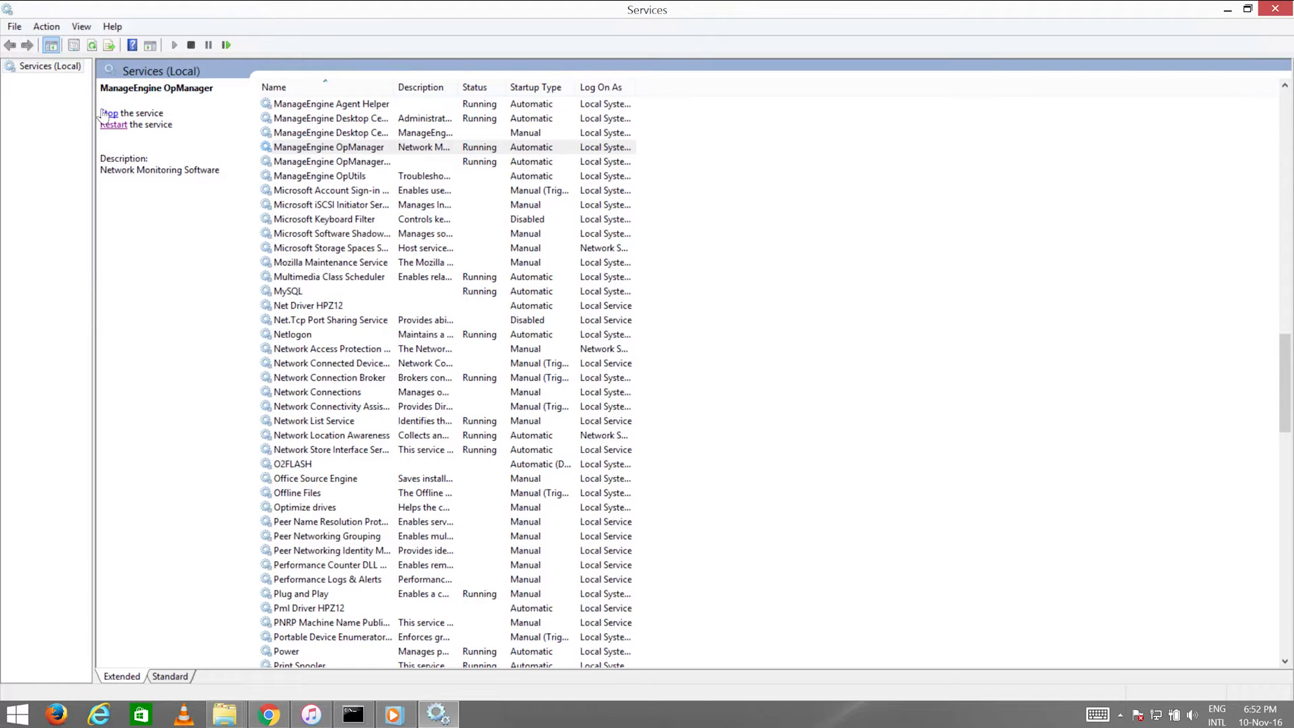
pyautogui.click(106, 113)
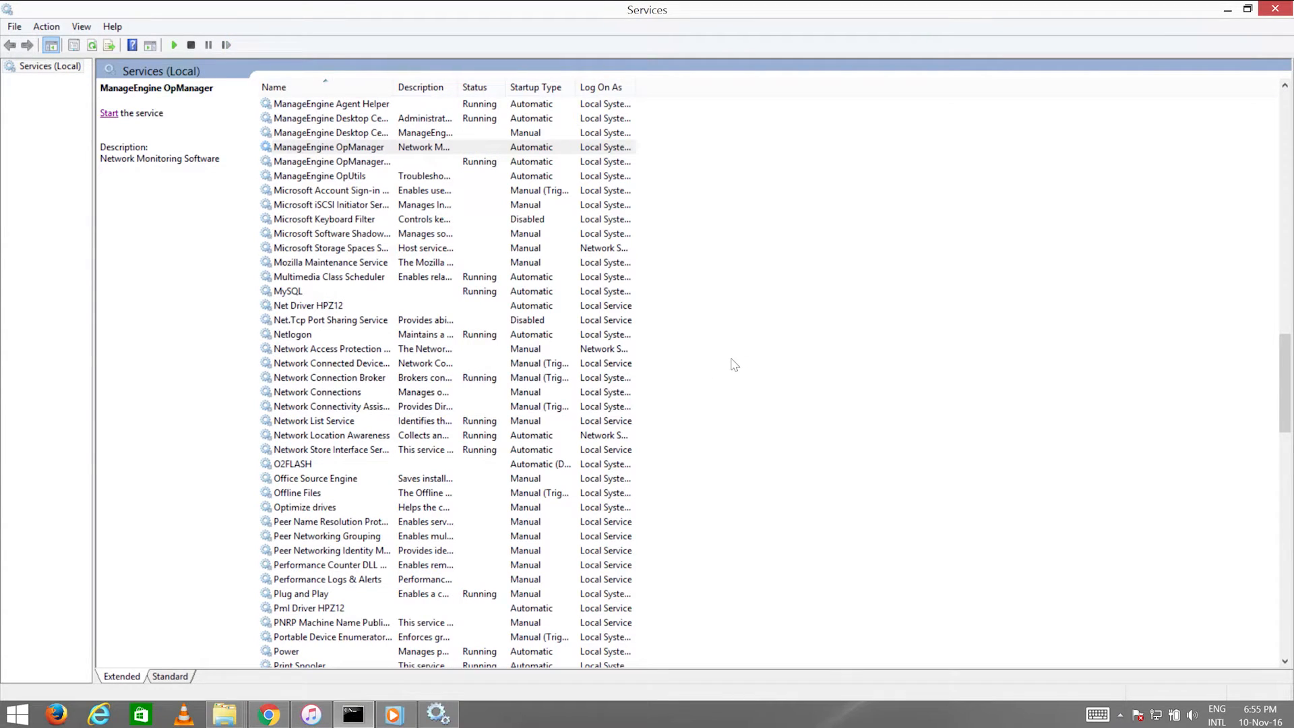
# Open a command prompt and change to the D:\ManageEngine\OpManager\bin\backup directory.
pyautogui.press('super+r')
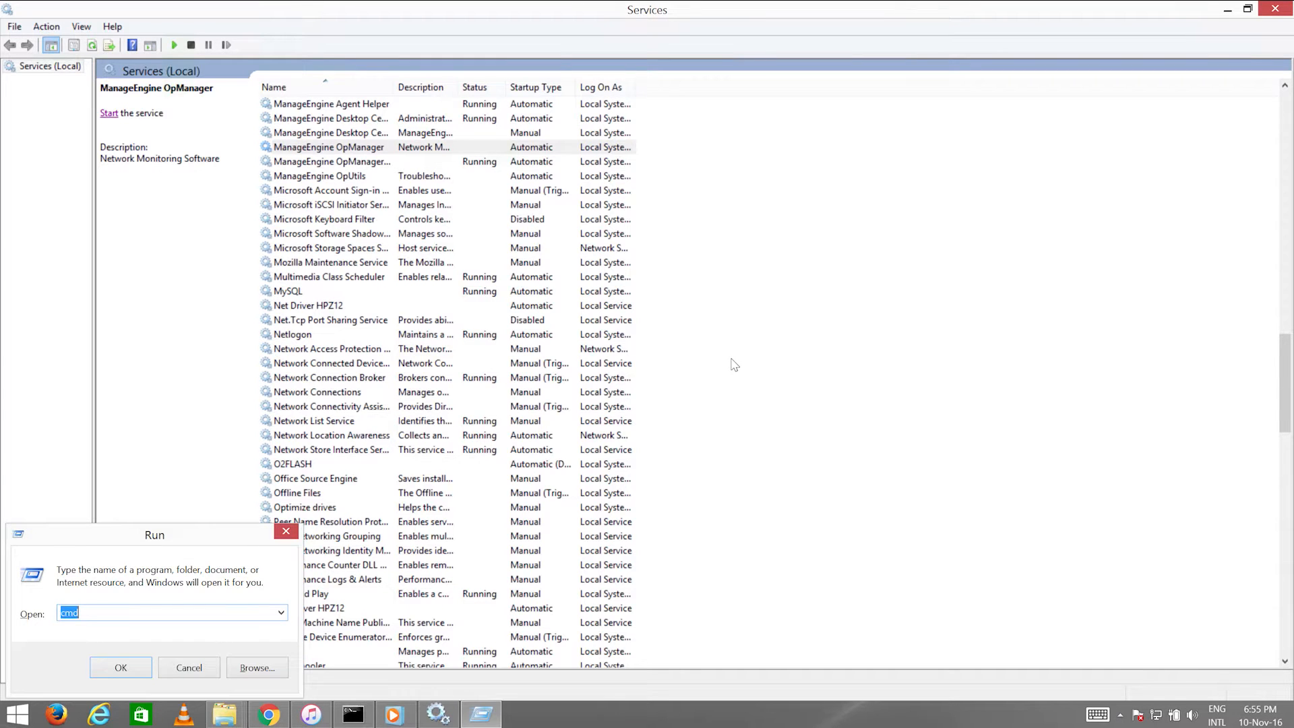
pyautogui.press('Return')
pyautogui.write('d:')
pyautogui.press('Return')
pyautogui.write('cd ')
pyautogui.write('ManageEngine\\')
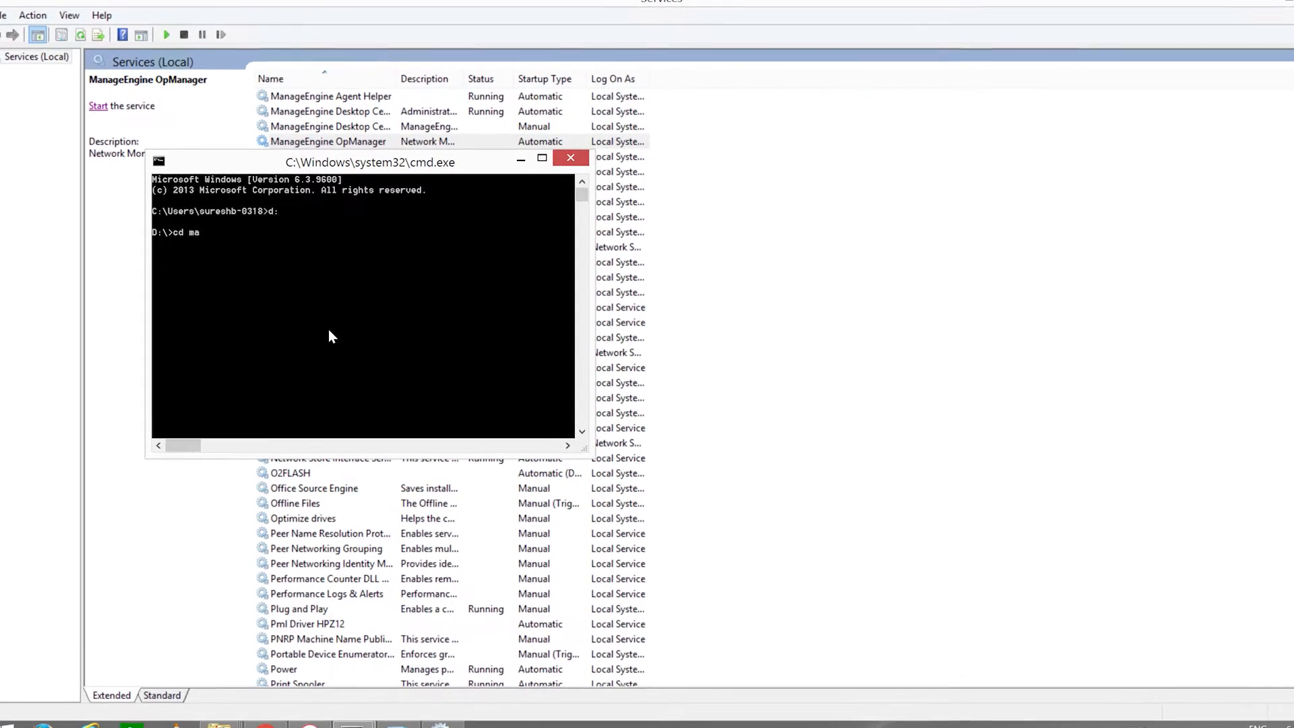
pyautogui.write('OpManager\\bin')
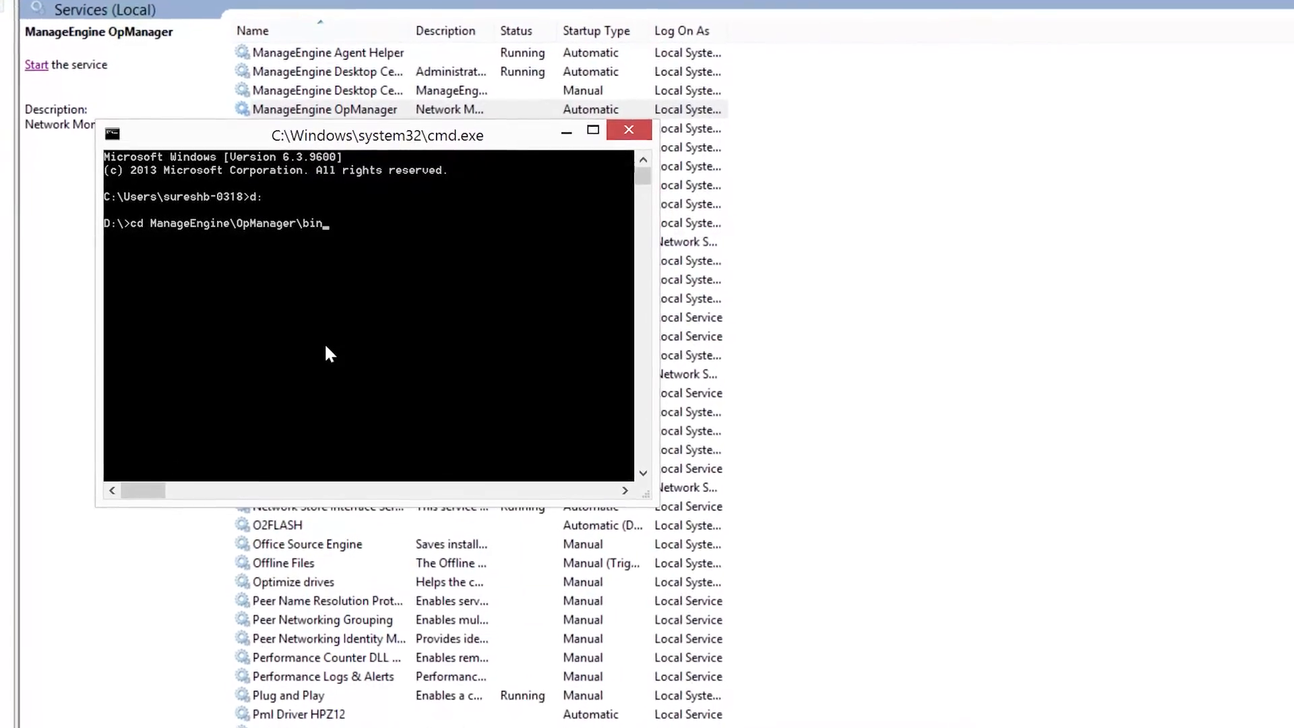
pyautogui.write('\\backup')
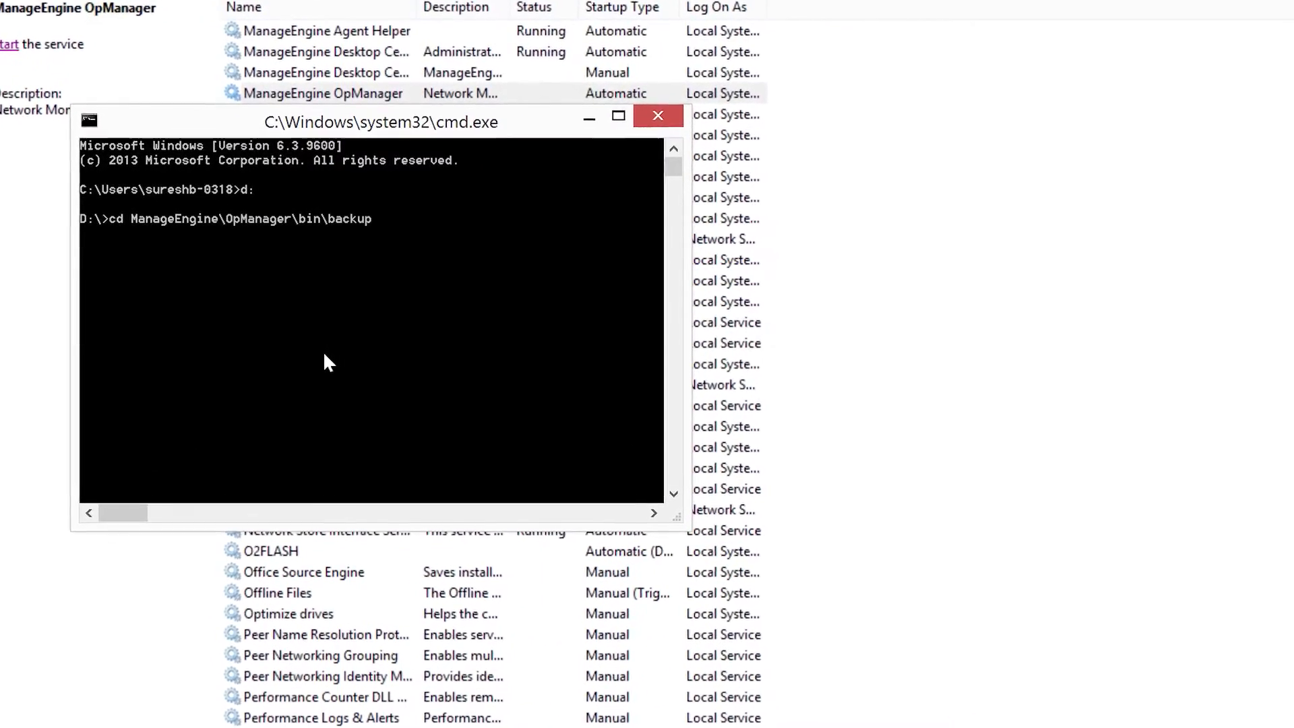
pyautogui.press('Return')
# Run BackupDB.bat to back up the OpManager database, and move up one directory with cd..
pyautogui.write('back')
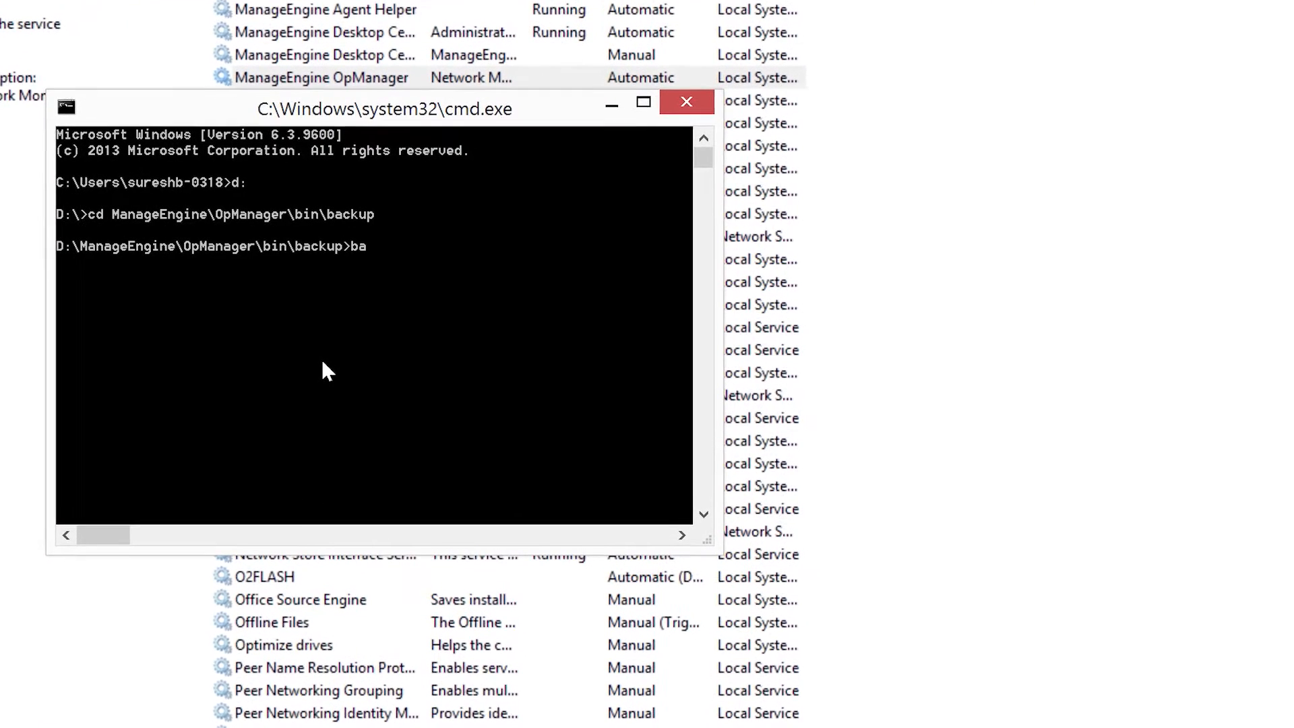
pyautogui.press('Tab')
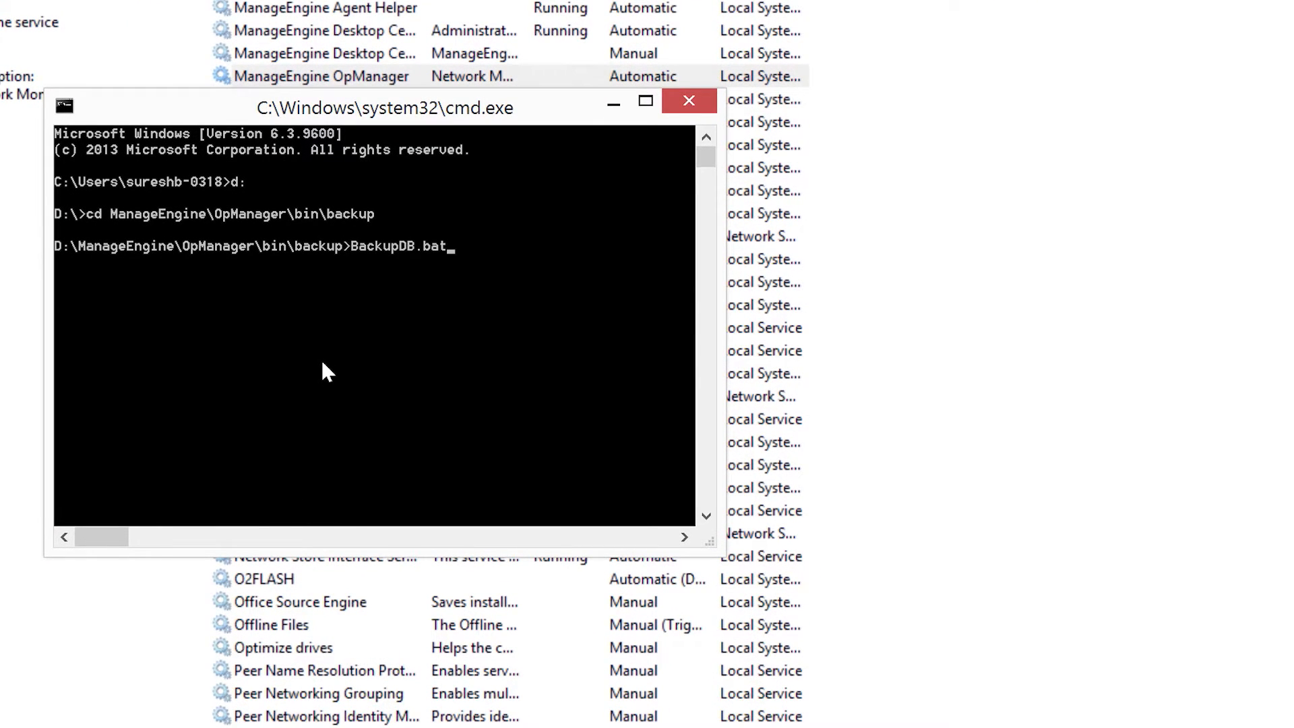
pyautogui.press('Return')
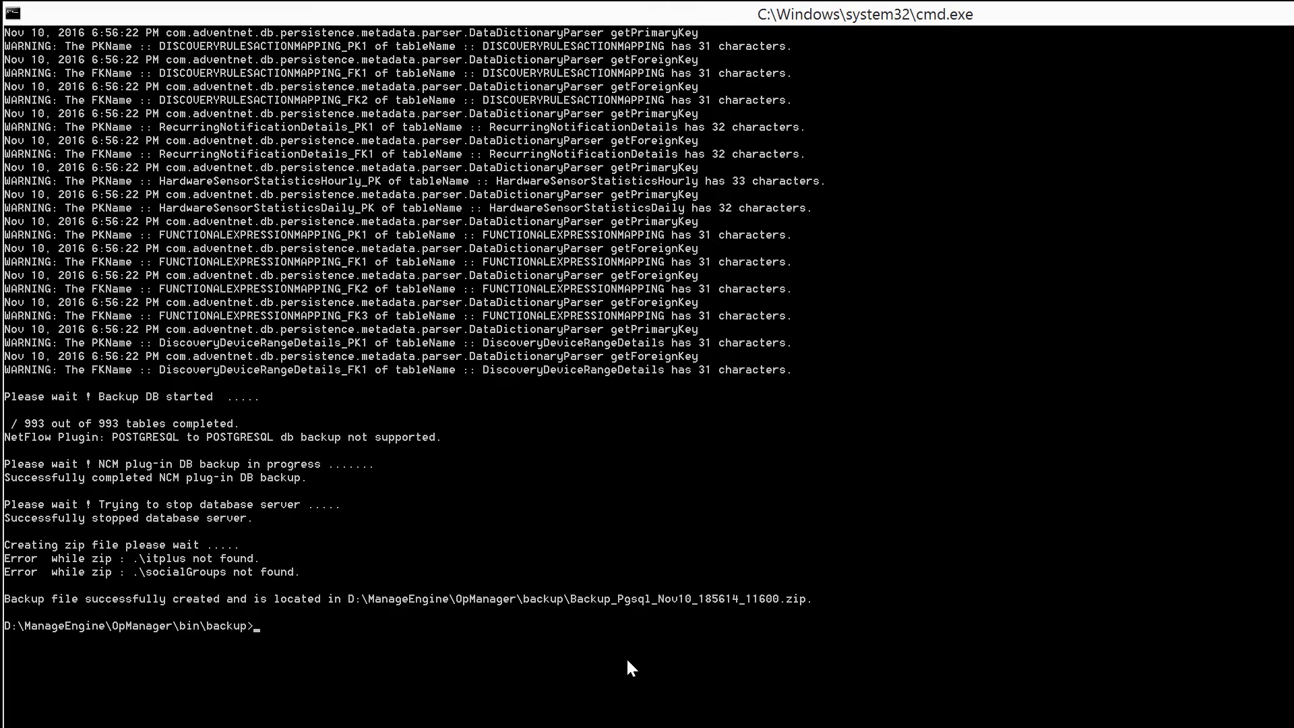
pyautogui.write('cd..')
pyautogui.press('Return')
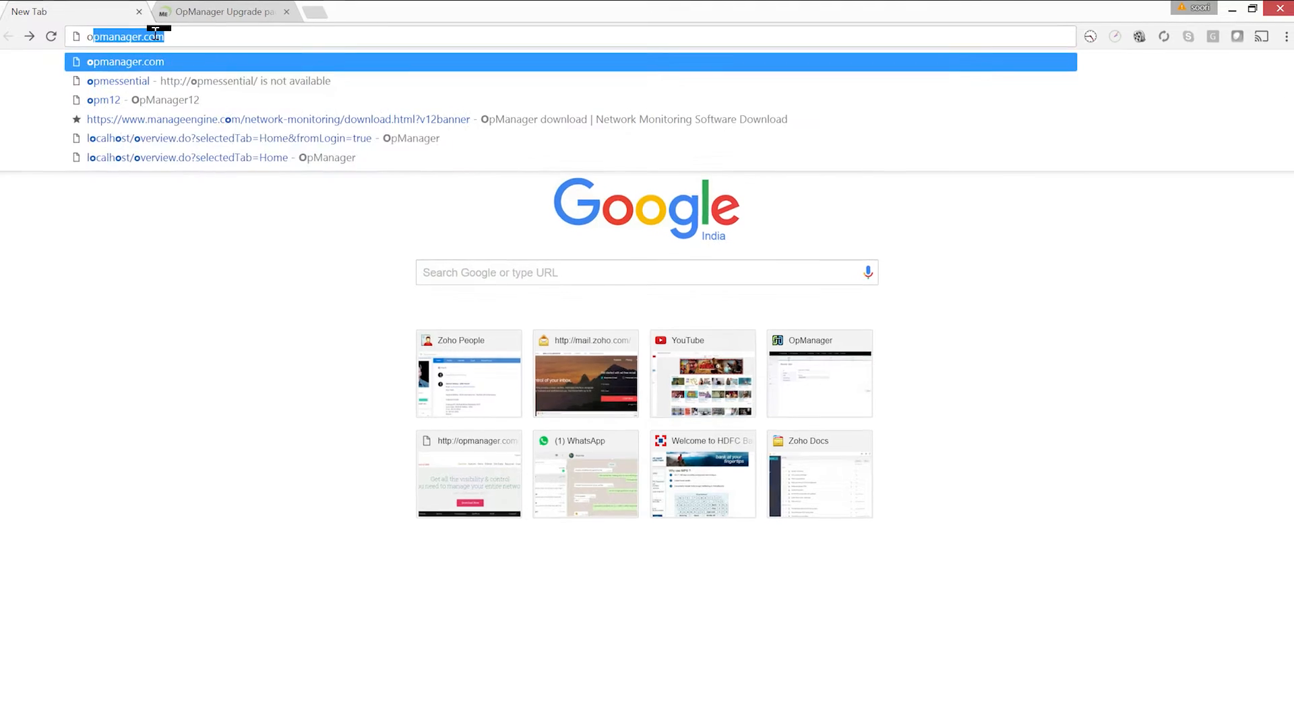
# Load opmanager.com in Chrome.
pyautogui.write('pmanag')
pyautogui.write('er')
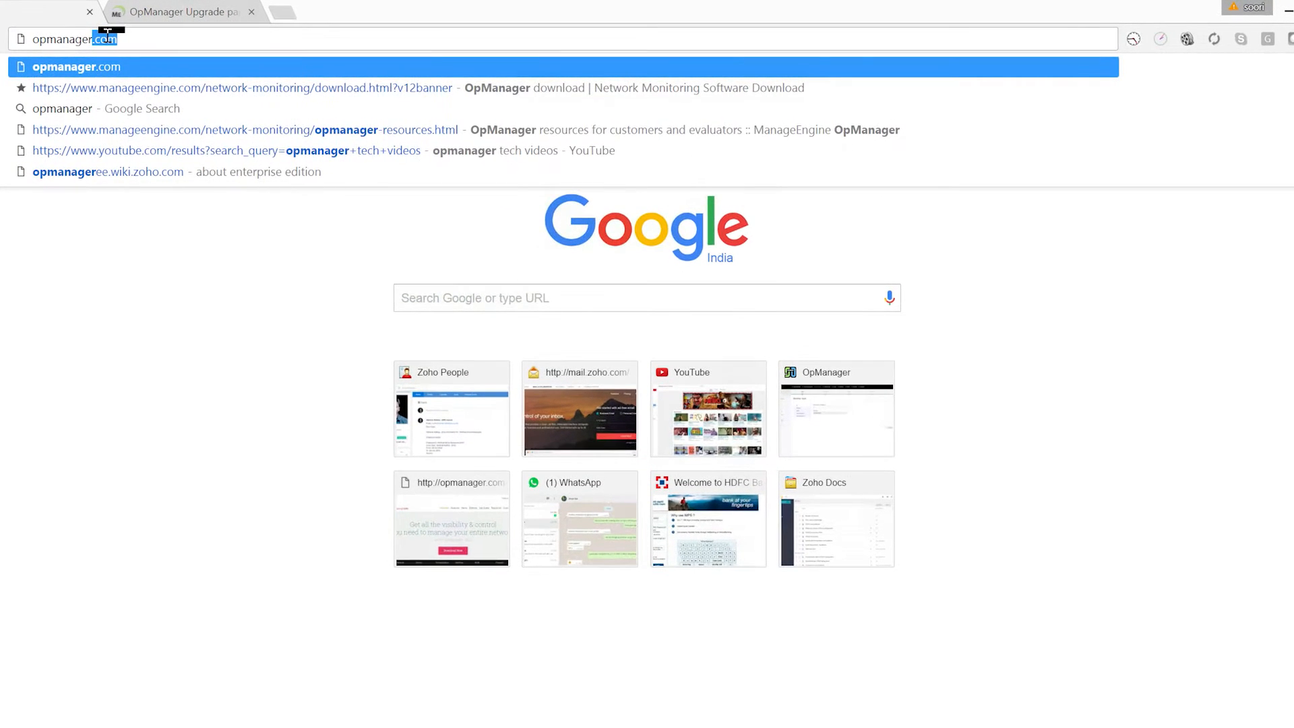
pyautogui.write('.com')
pyautogui.press('Return')
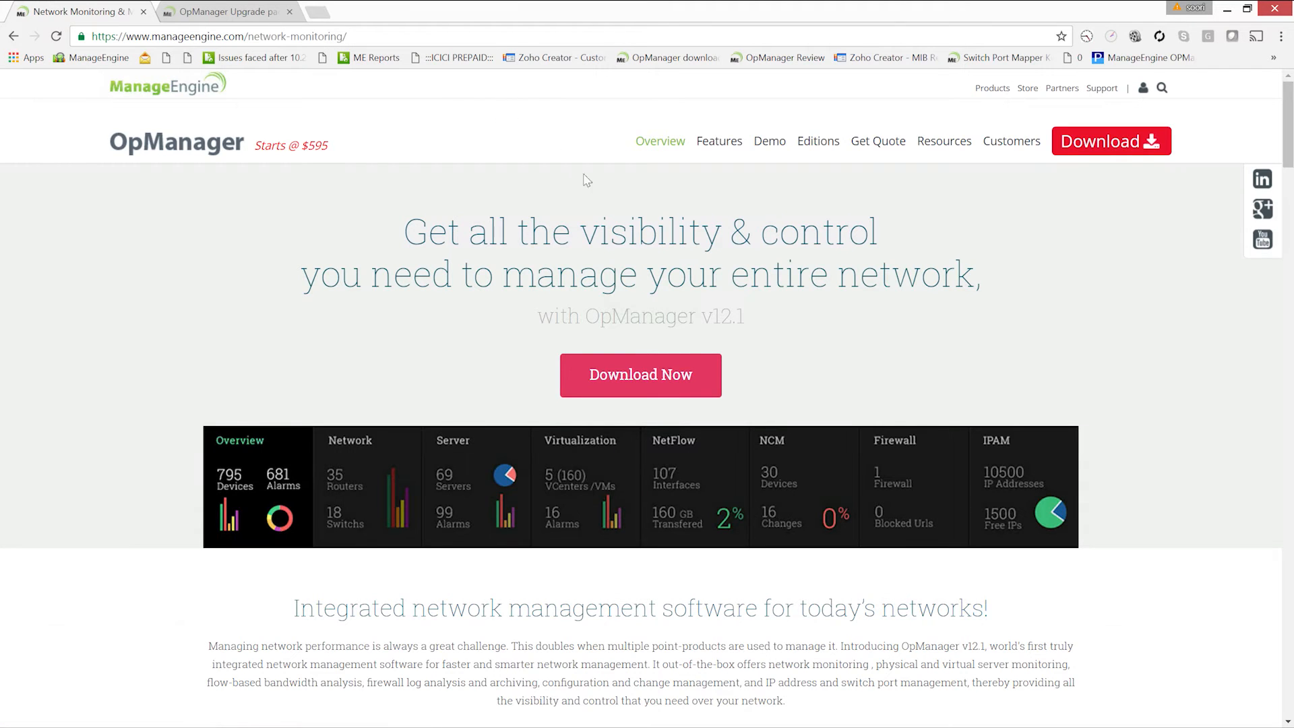
# Open the Service Packs page from the OpManager download page and download the 12.2 PPM for the 11600 build.
pyautogui.click(709, 388)
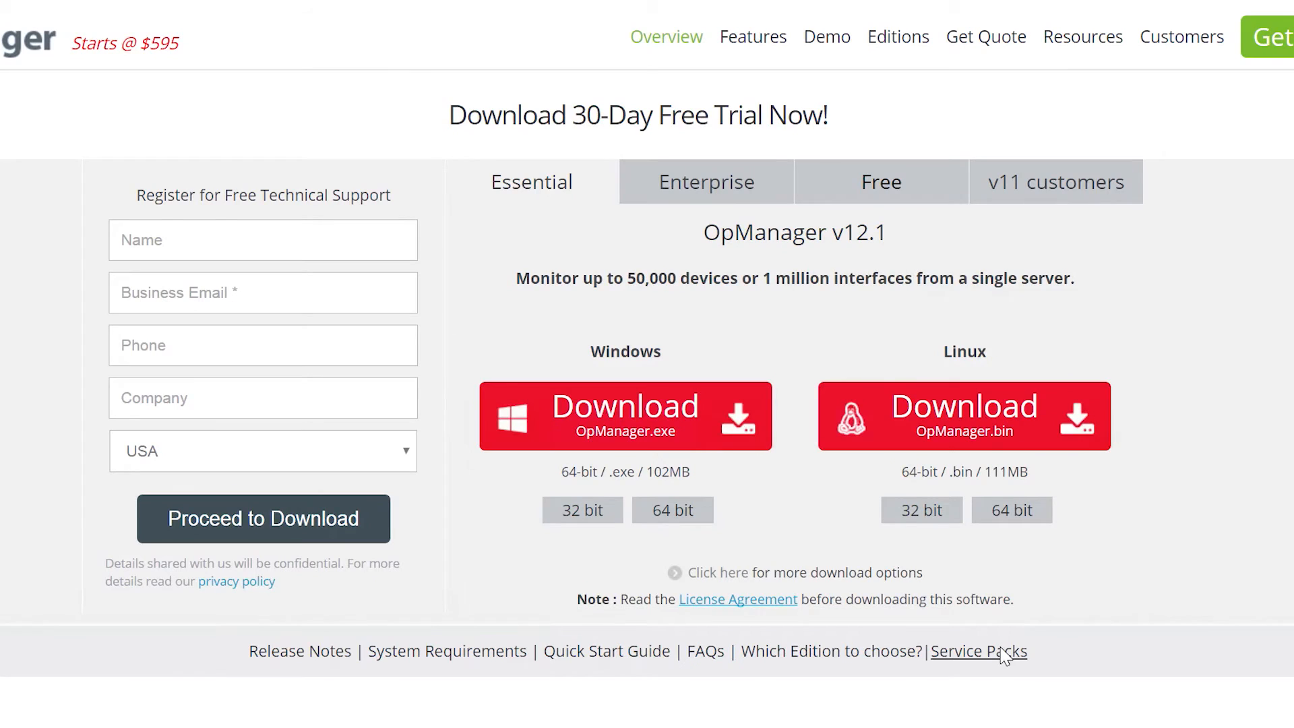
pyautogui.click(1005, 653)
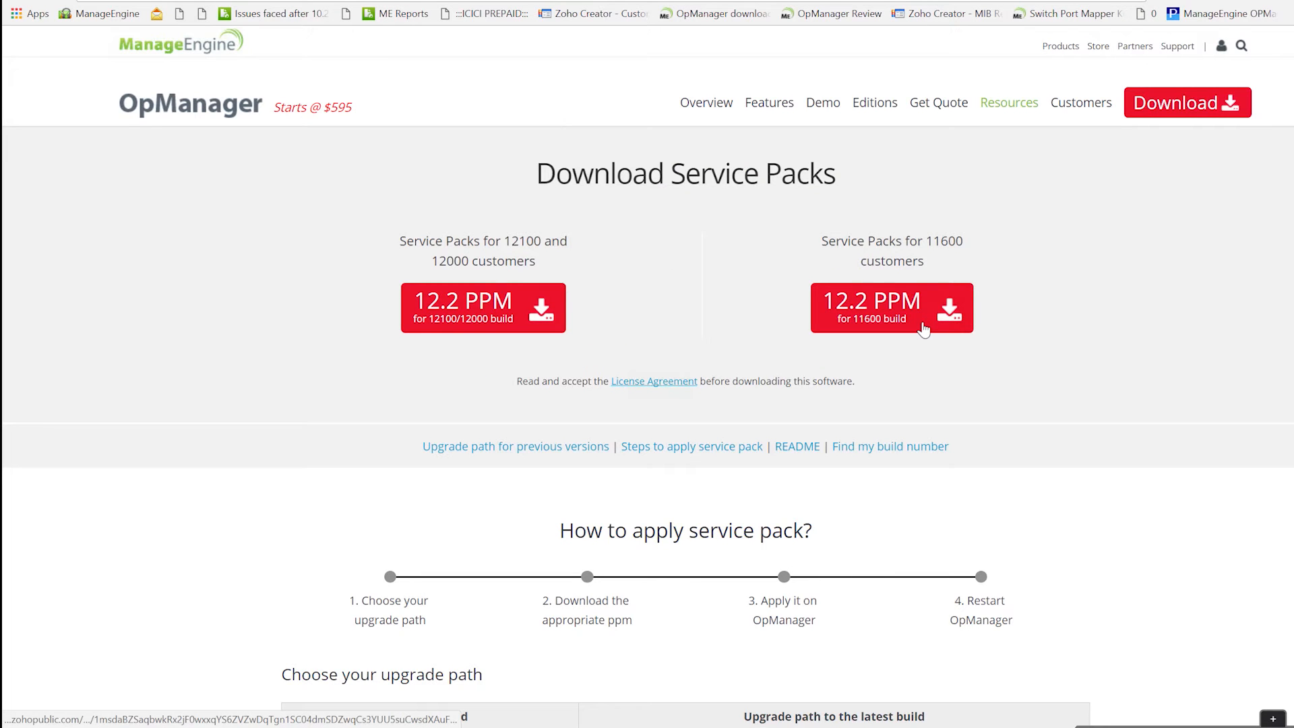
pyautogui.click(923, 329)
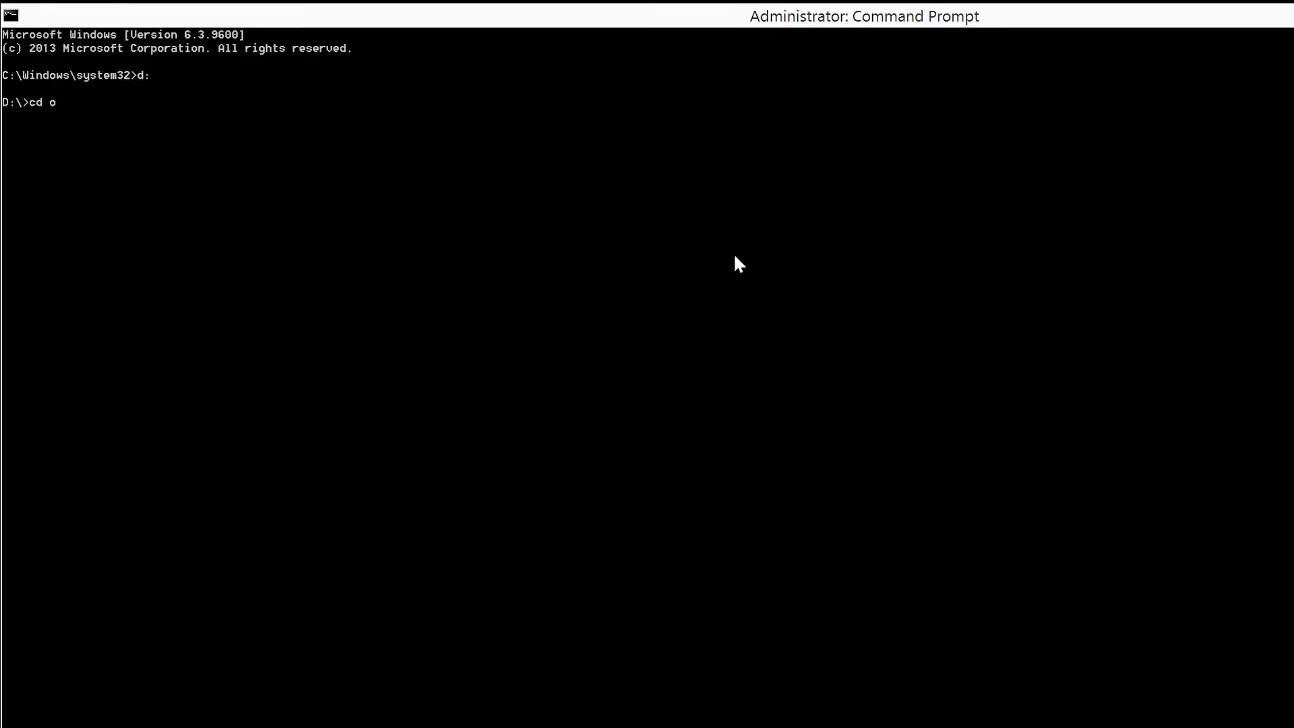
# Change the command prompt directory to ManageEngine\OpManager\bin on the D: drive.
pyautogui.press('BackSpace')
pyautogui.write('M')
pyautogui.press('Tab')
pyautogui.write('\\op')
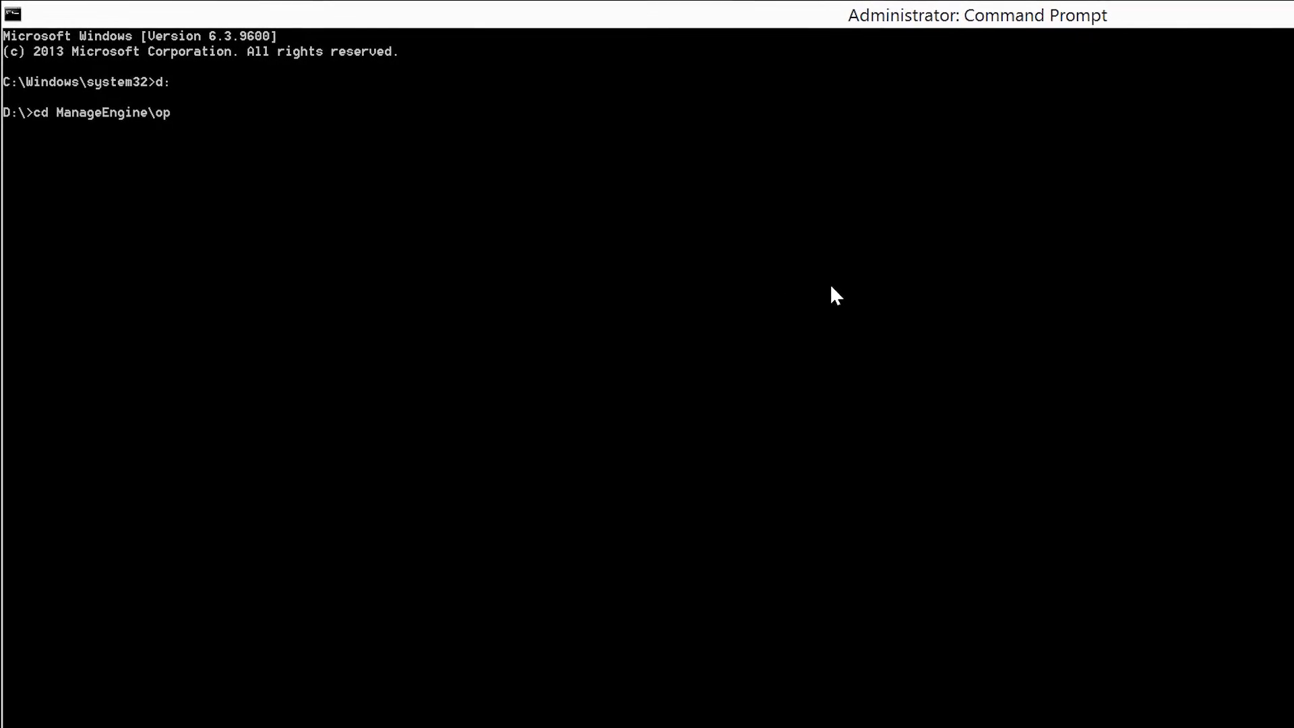
pyautogui.press('Tab')
pyautogui.write('\\b')
pyautogui.press('Tab')
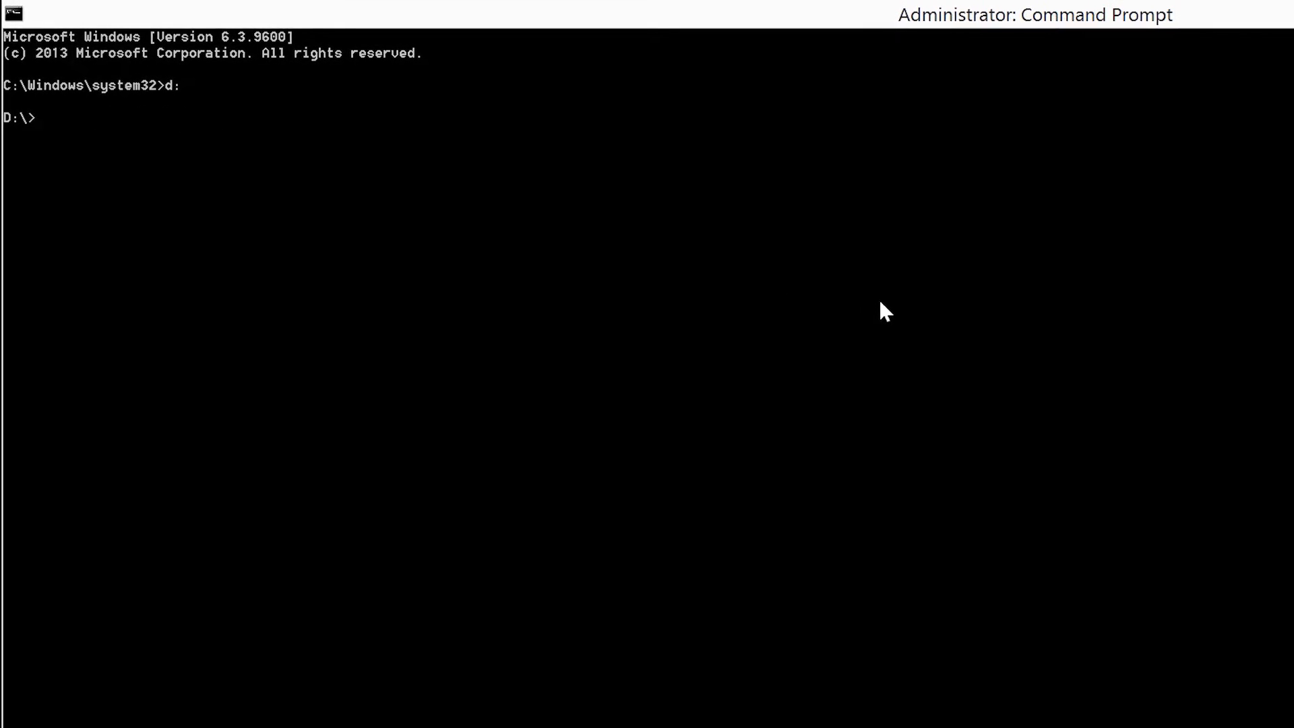
pyautogui.press('Tab')
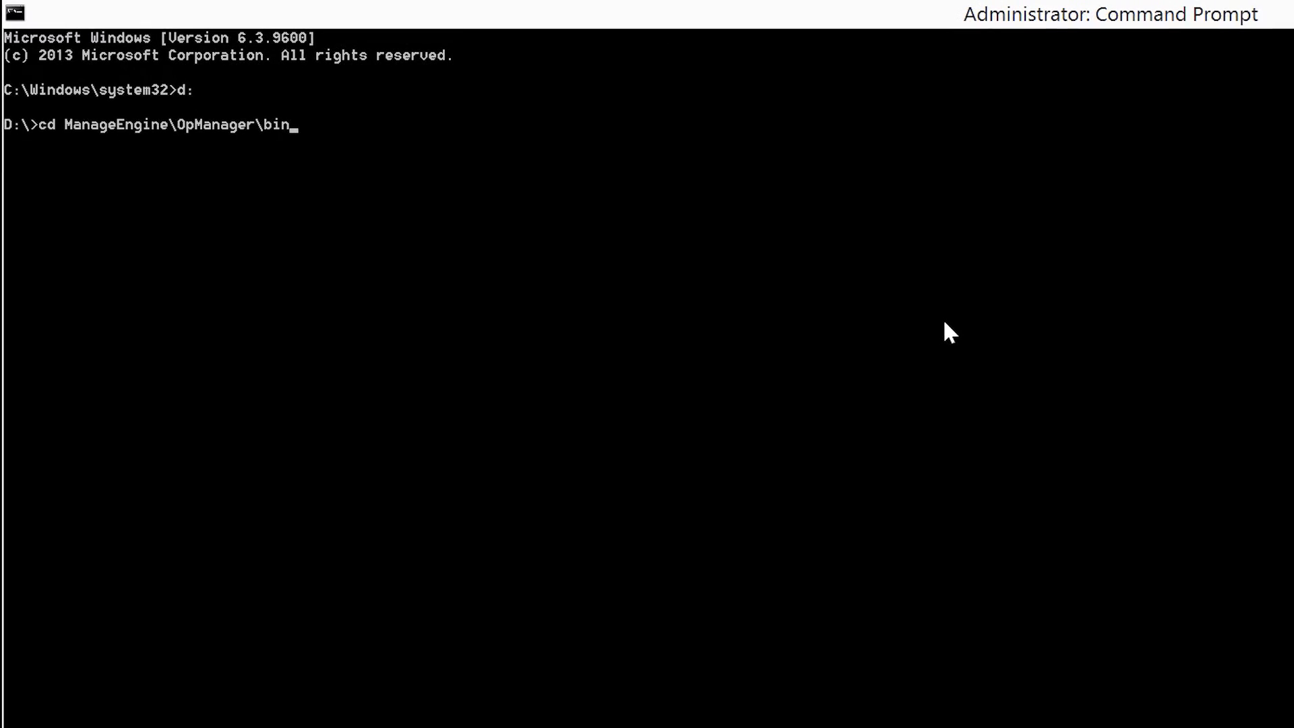
pyautogui.press('Return')
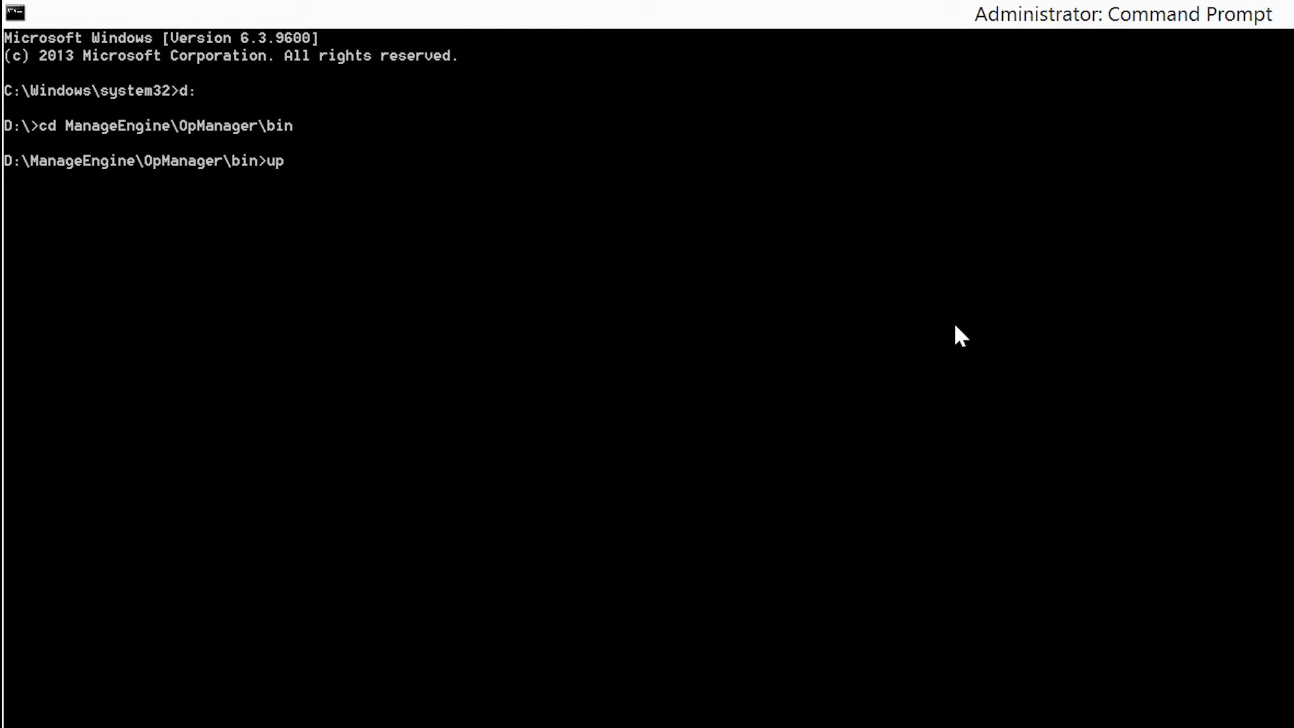
# Run UpdateManager.bat from the bin directory to launch the Update Manager.
pyautogui.write('updat')
pyautogui.press('Tab')
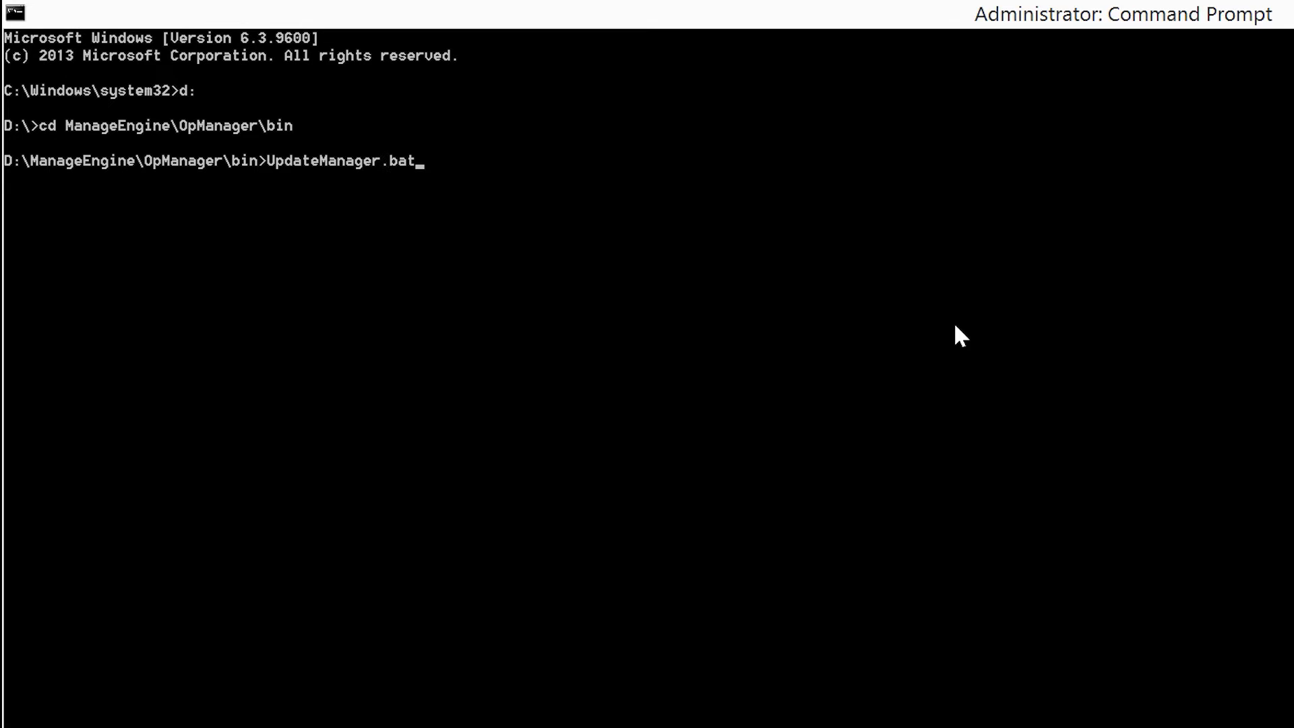
pyautogui.press('Return')
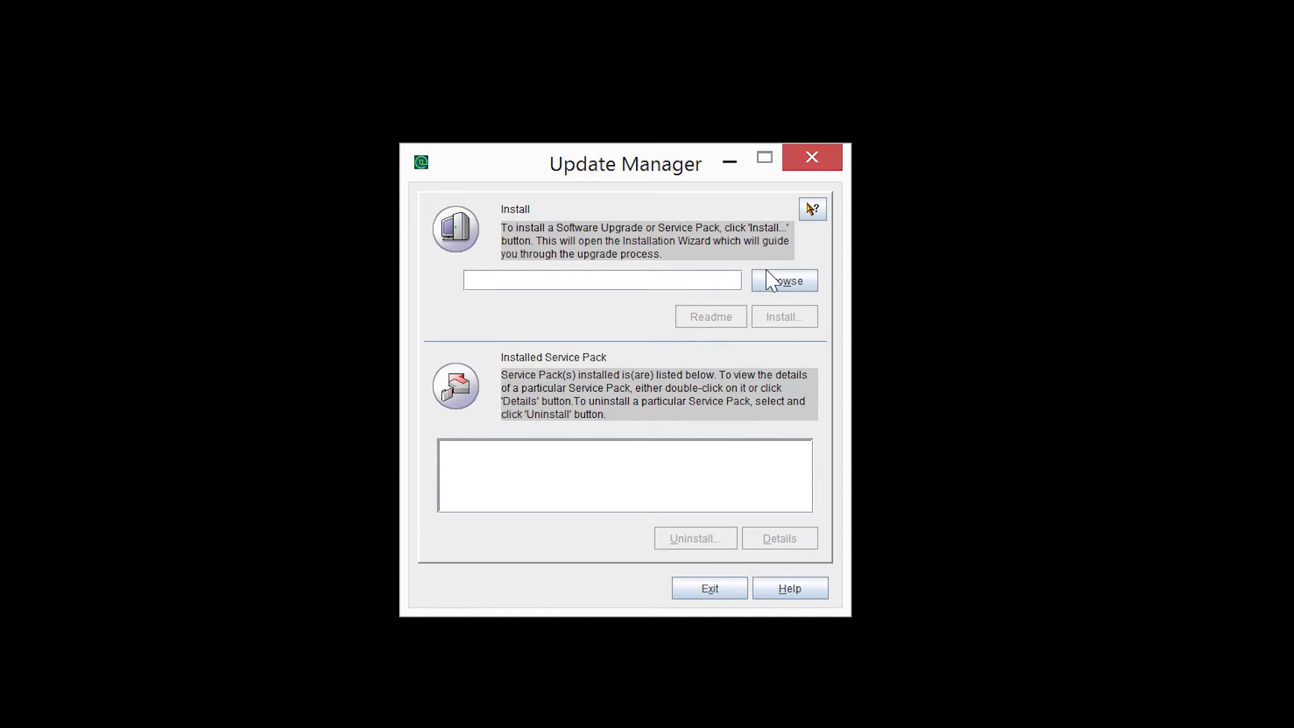
# Choose AdventNet_ManageEngine_OpManager_Windows_64Bit_12_0_SP-2_0_0 (1).ppm from the user's Downloads folder as the service pack.
pyautogui.click(766, 277)
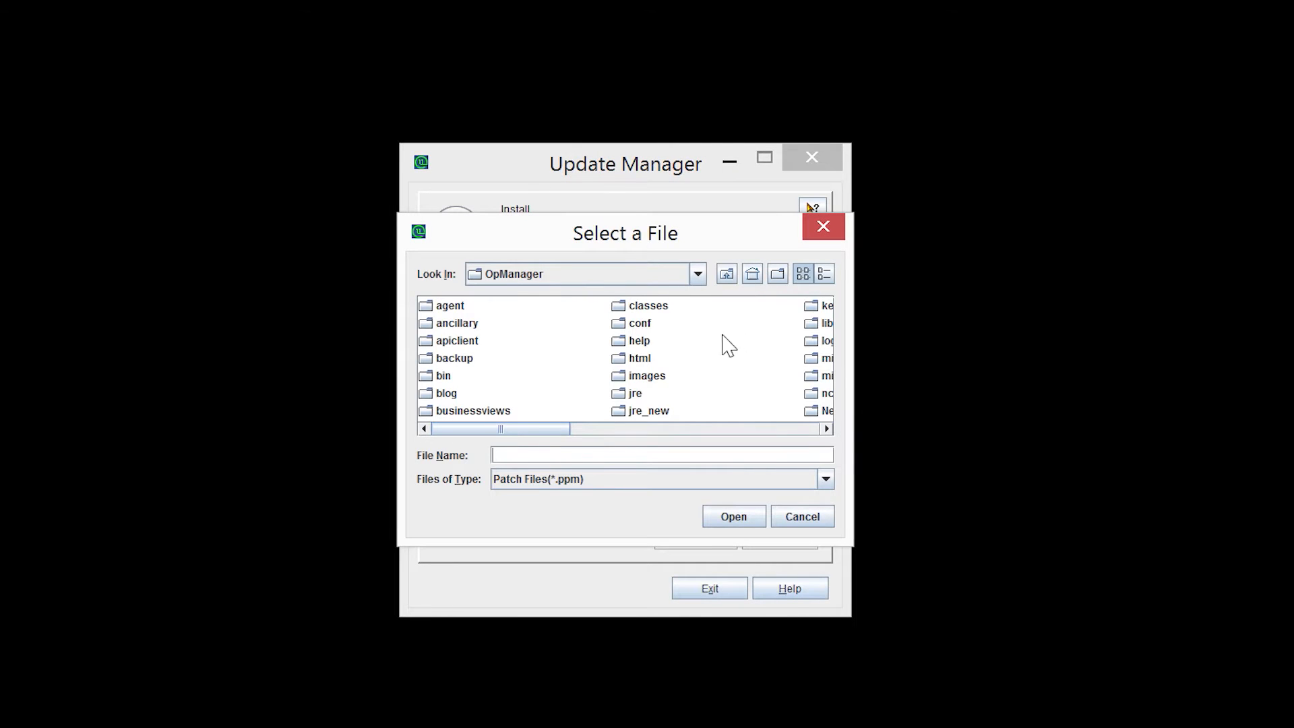
pyautogui.click(752, 274)
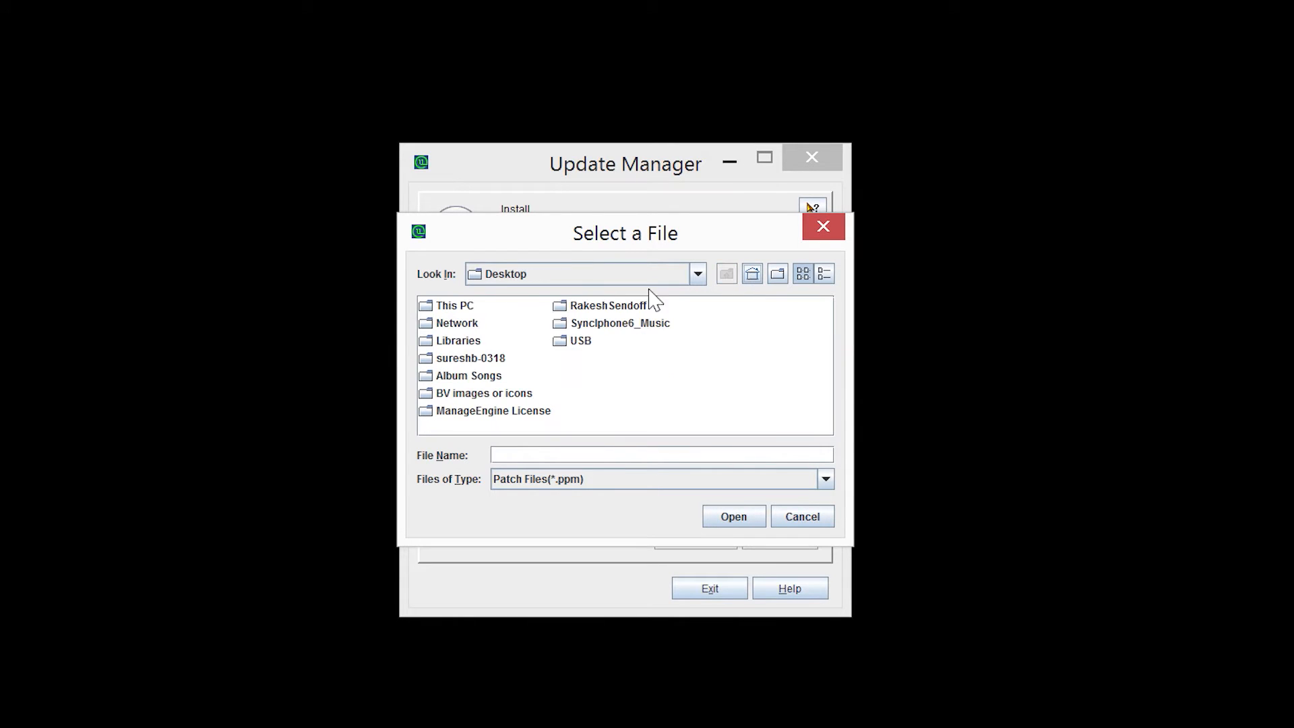
pyautogui.doubleClick(476, 359)
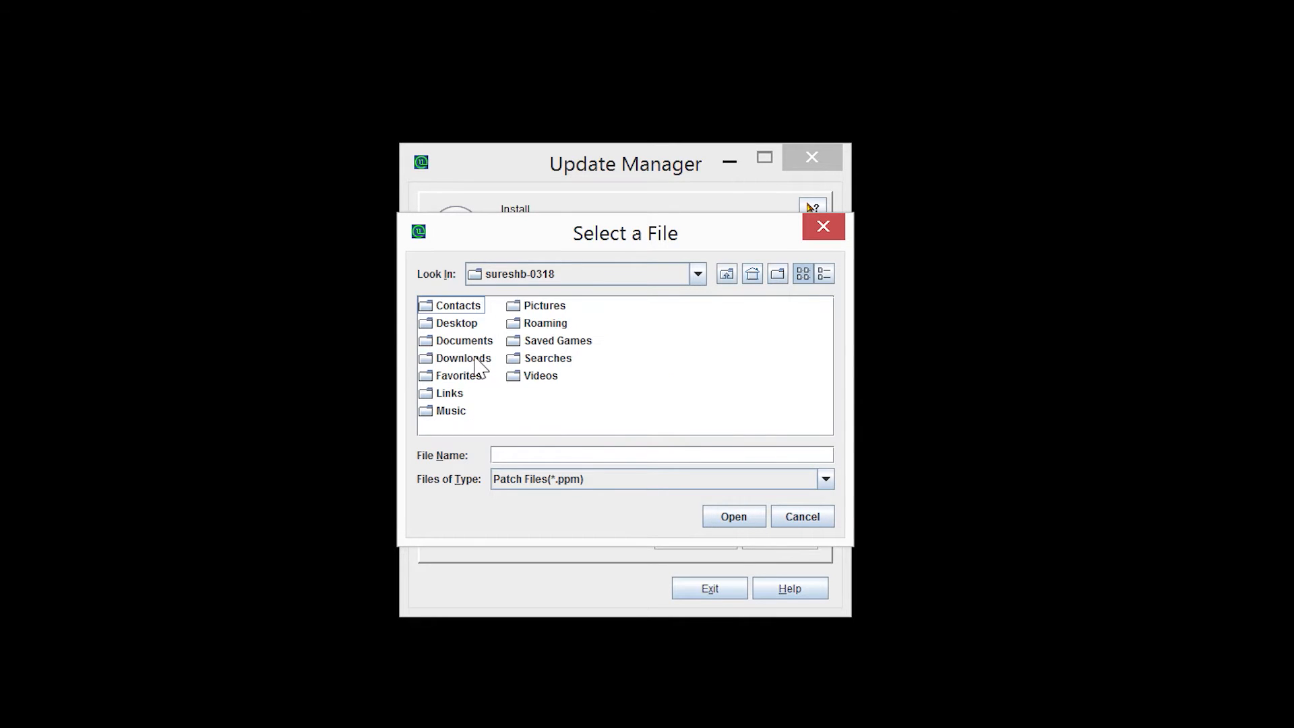
pyautogui.doubleClick(475, 359)
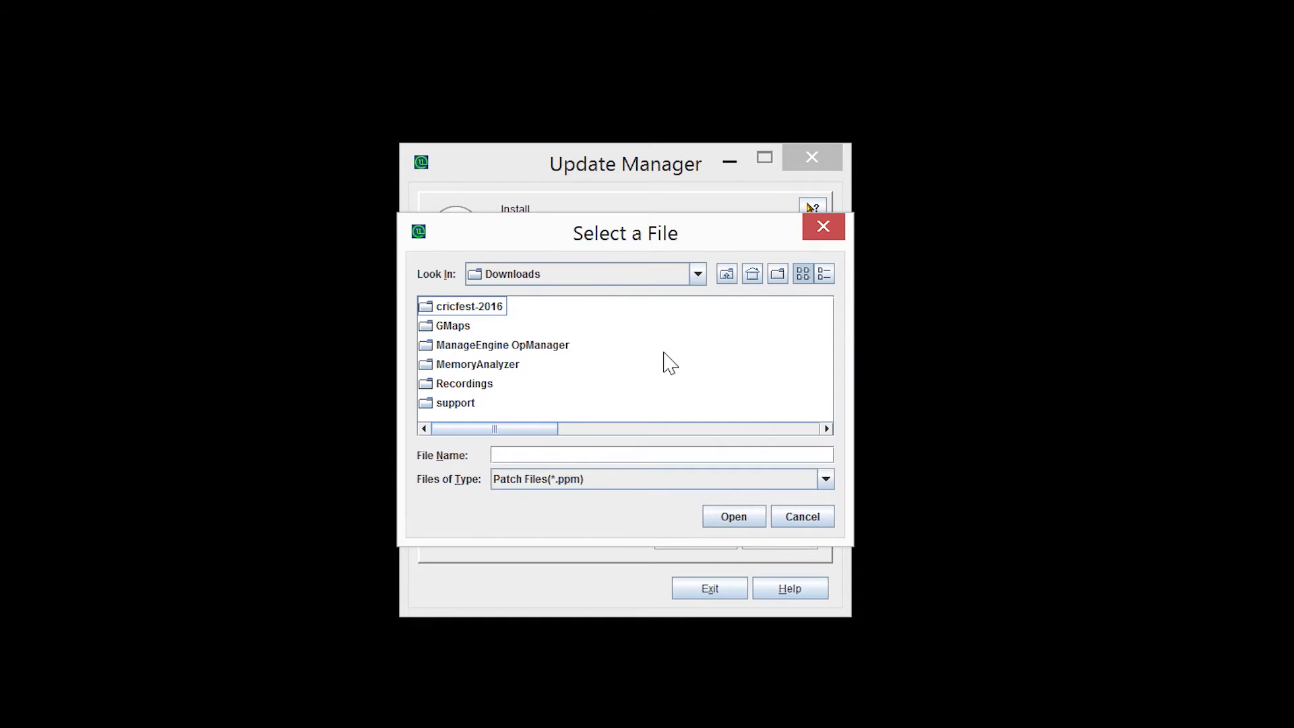
pyautogui.press('Right')
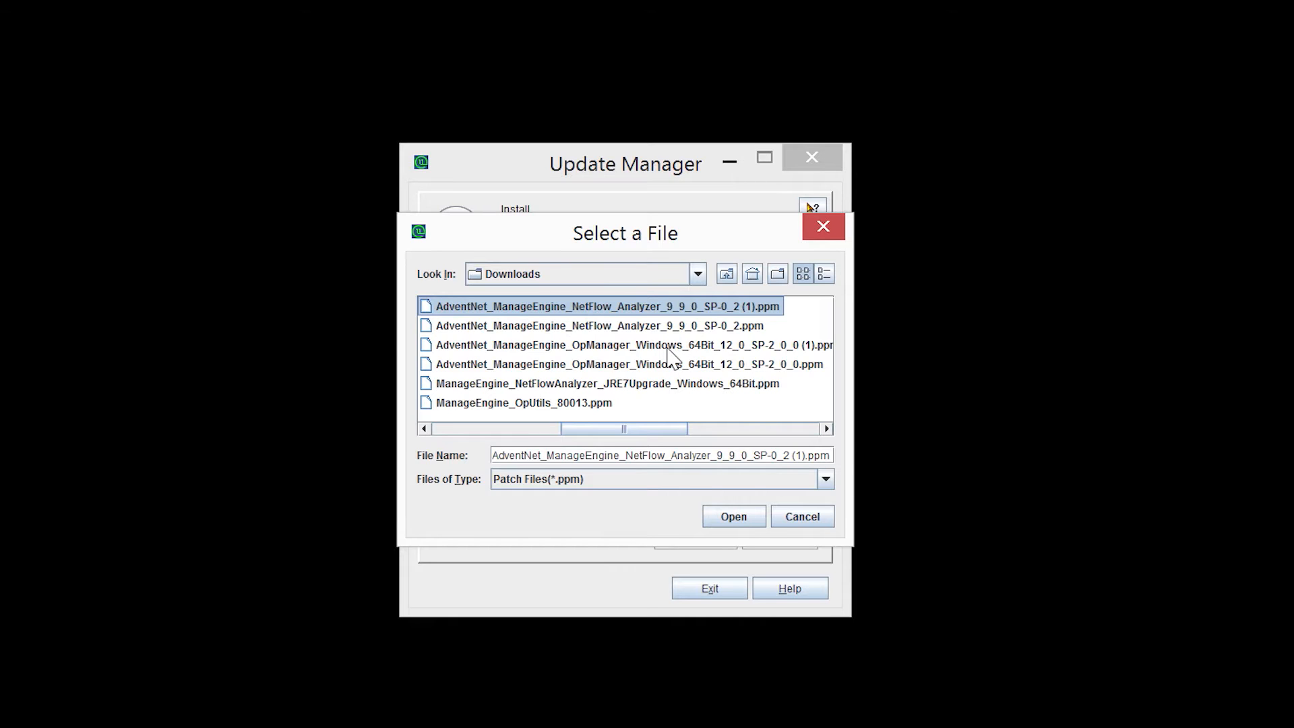
pyautogui.click(669, 347)
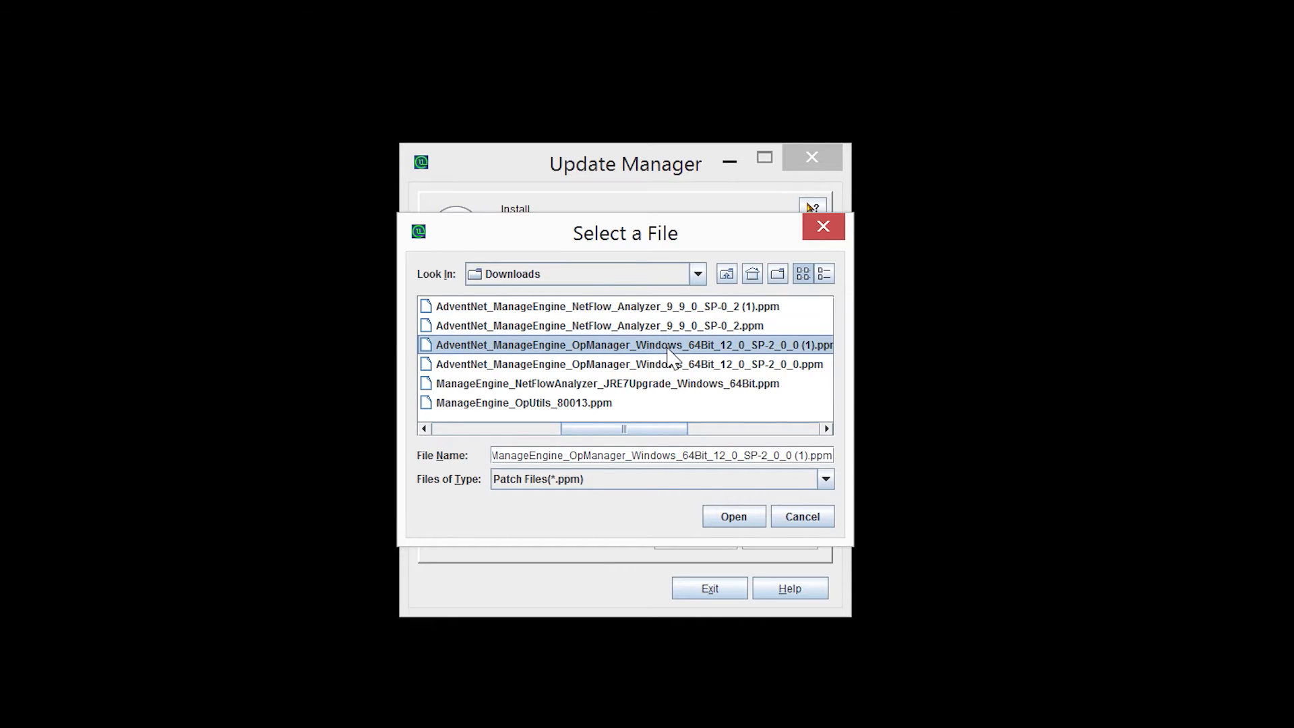
pyautogui.click(731, 519)
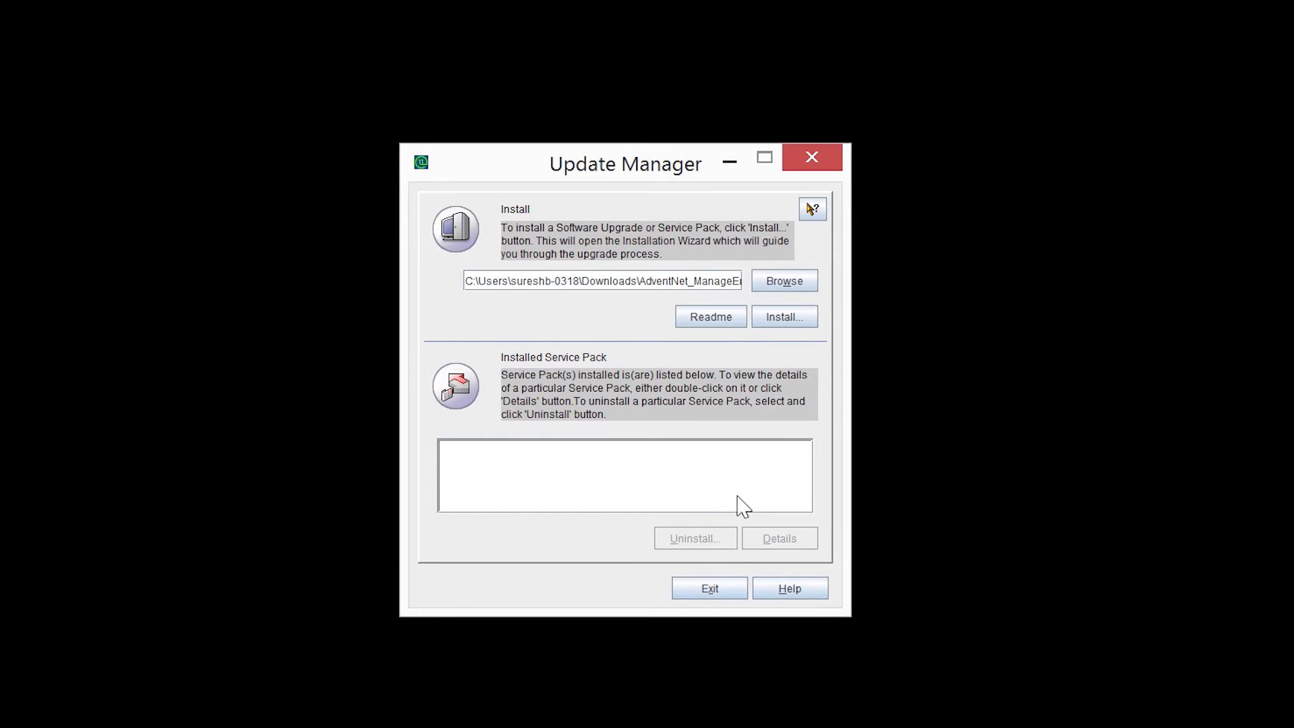
# Install the selected service pack and agree to take a Config backup during the upgrade.
pyautogui.click(787, 324)
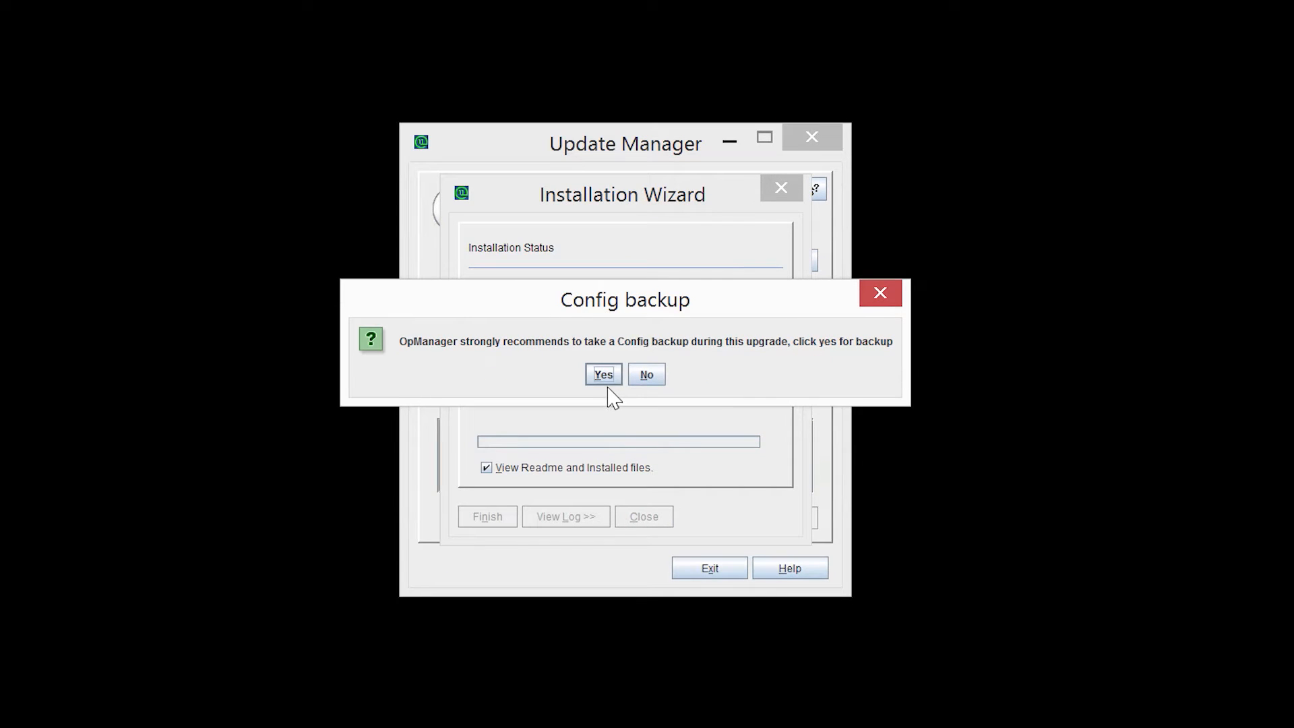
pyautogui.click(608, 380)
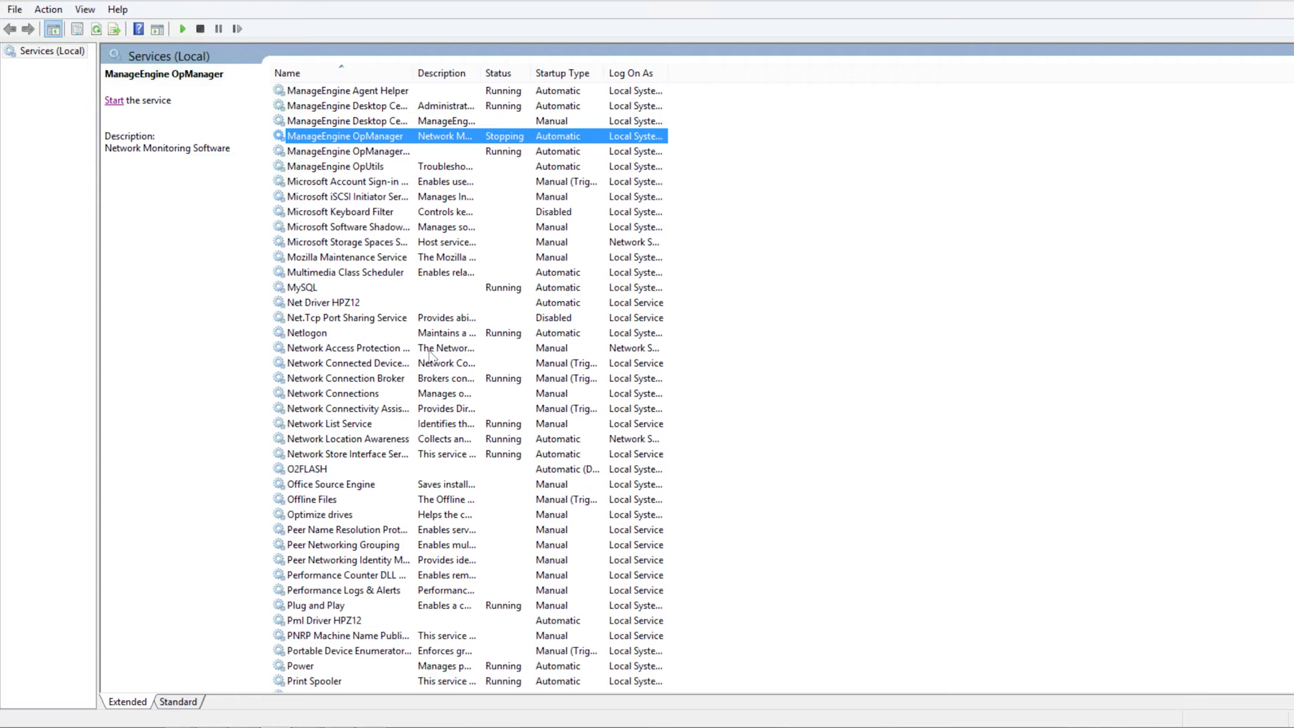
# Start the ManageEngine OpManager service and log in to the OpManager web client on localhost as admin.
pyautogui.click(114, 102)
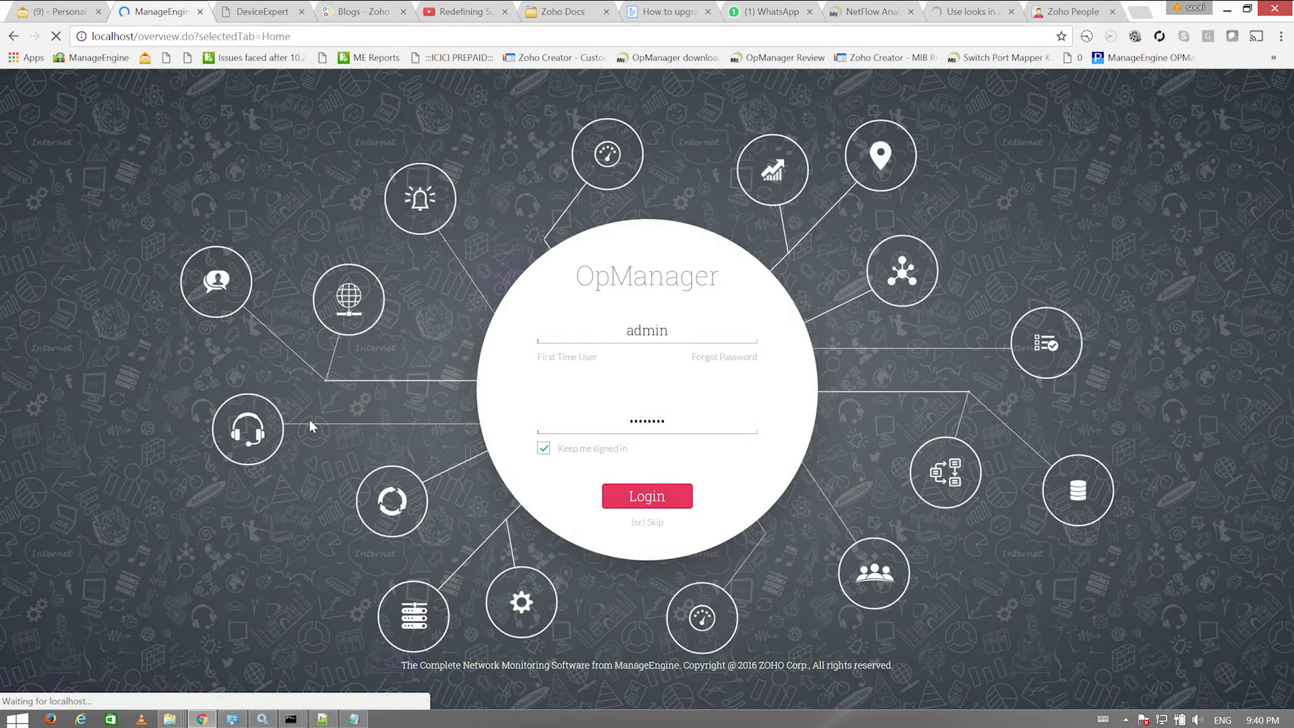
pyautogui.click(657, 487)
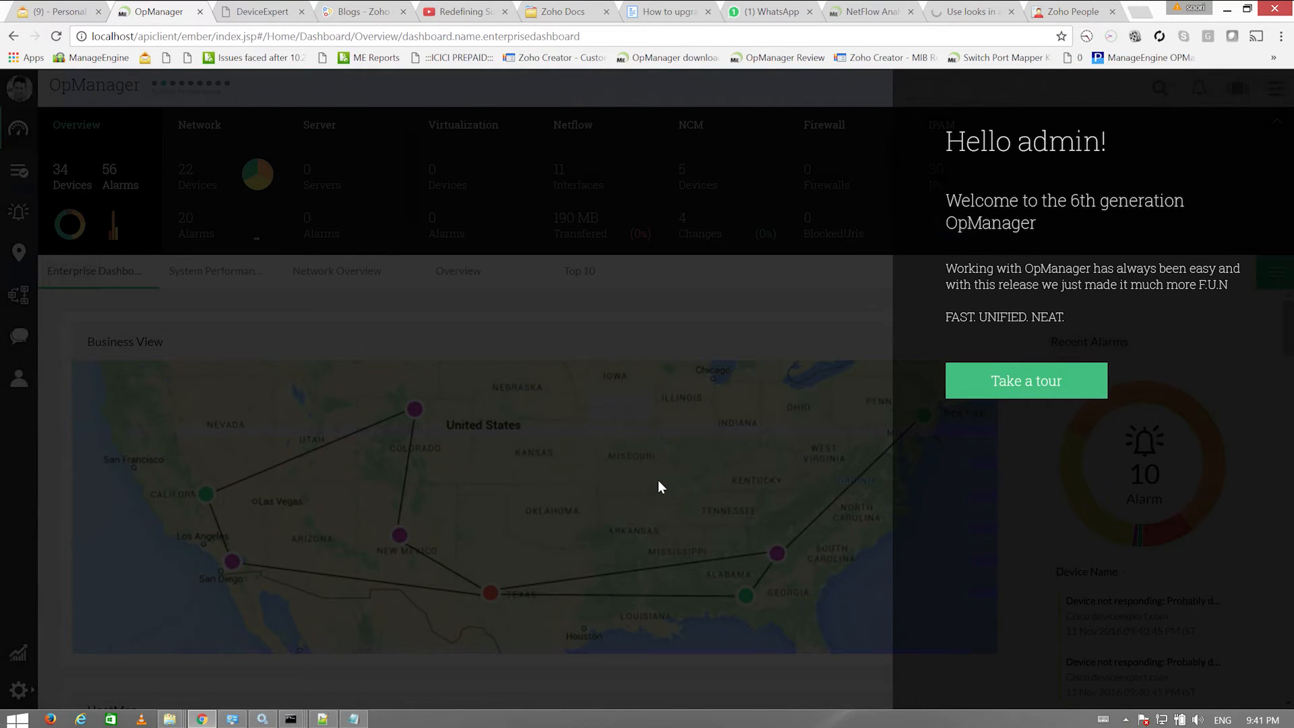
# Take the welcome tour through the tips on the integrated dashboard, widget controls, system performance LEDs, CCTV view and notifications.
pyautogui.click(1062, 393)
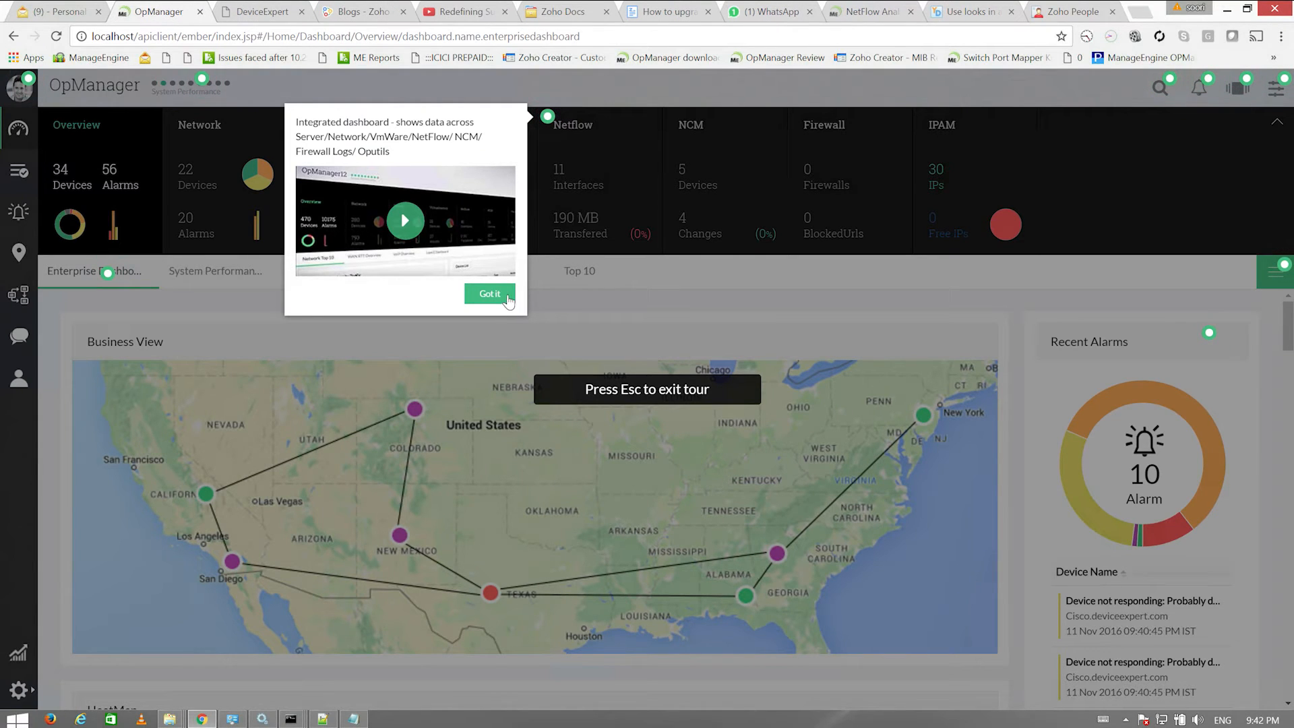
pyautogui.click(509, 296)
pyautogui.click(1225, 323)
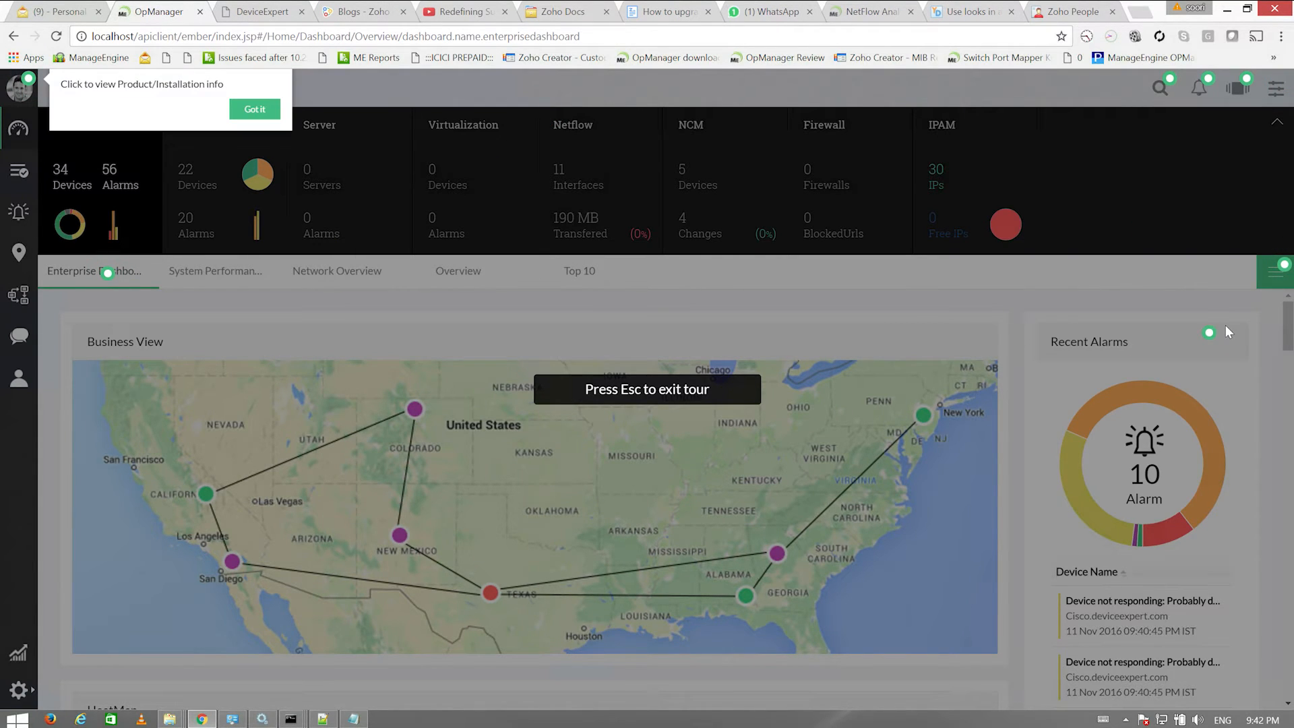
pyautogui.click(254, 107)
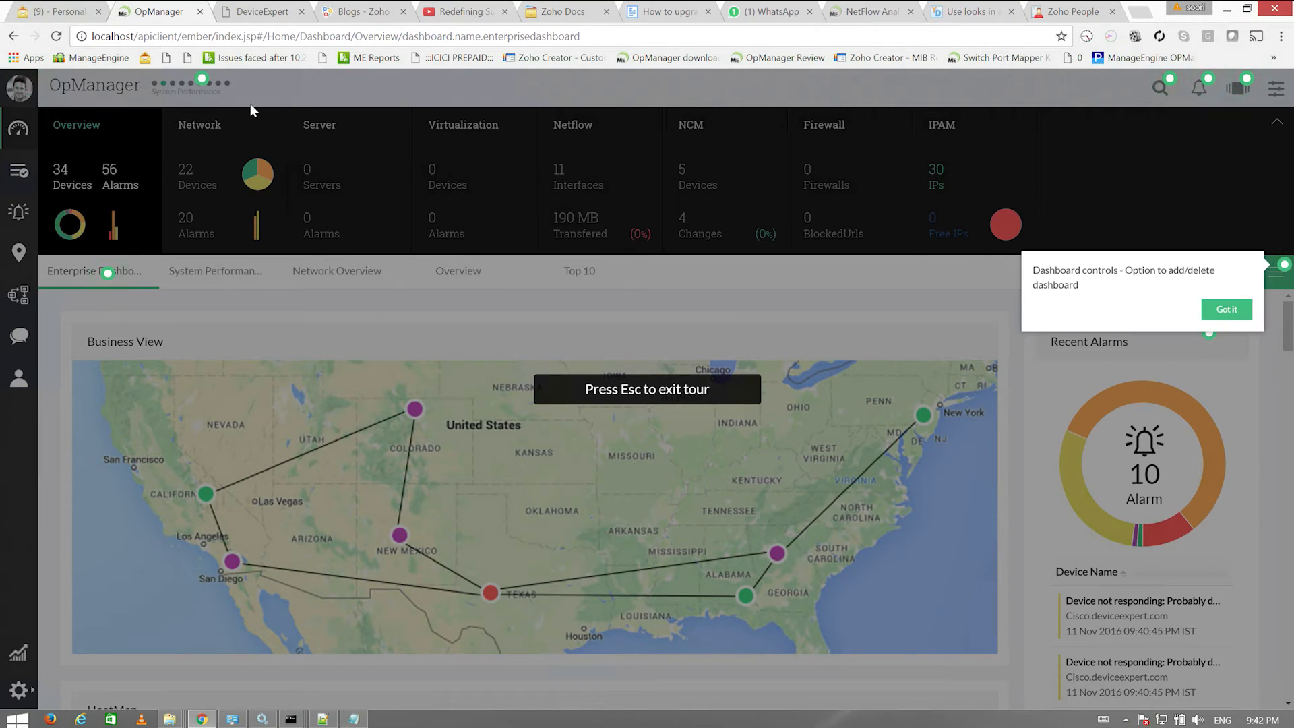
pyautogui.click(1227, 311)
pyautogui.click(330, 305)
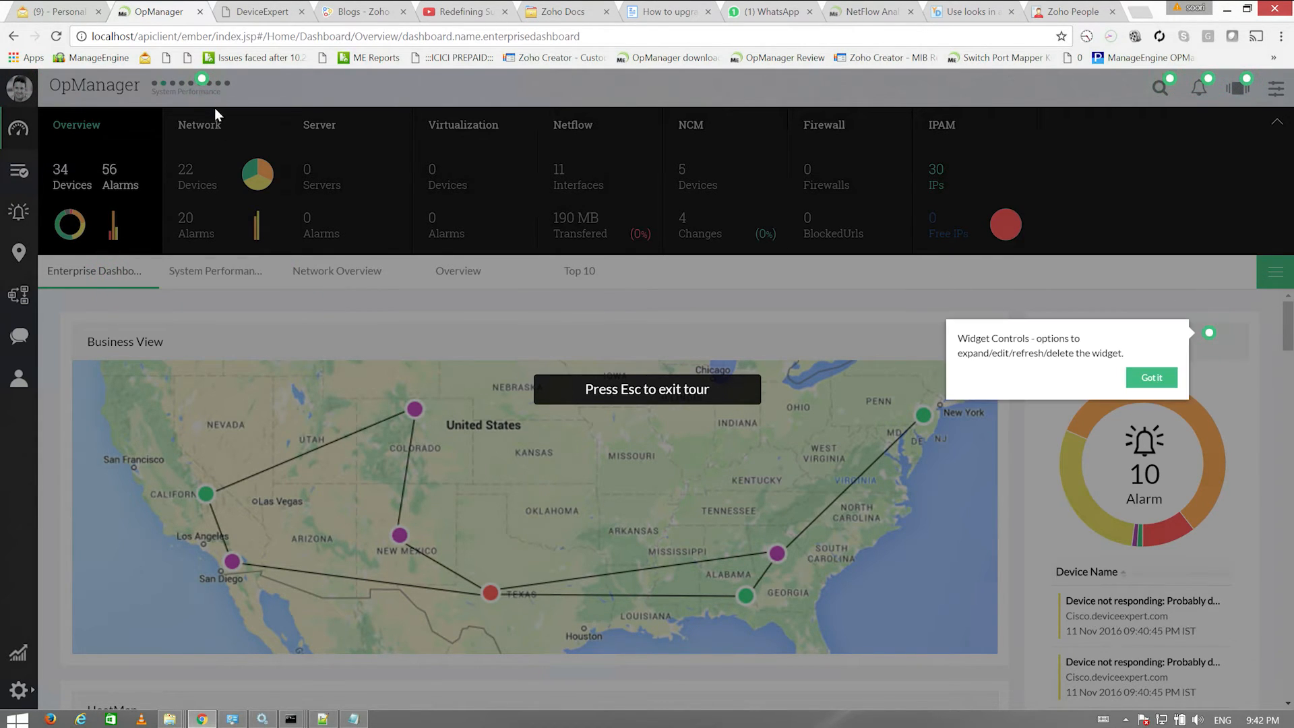
pyautogui.click(1151, 378)
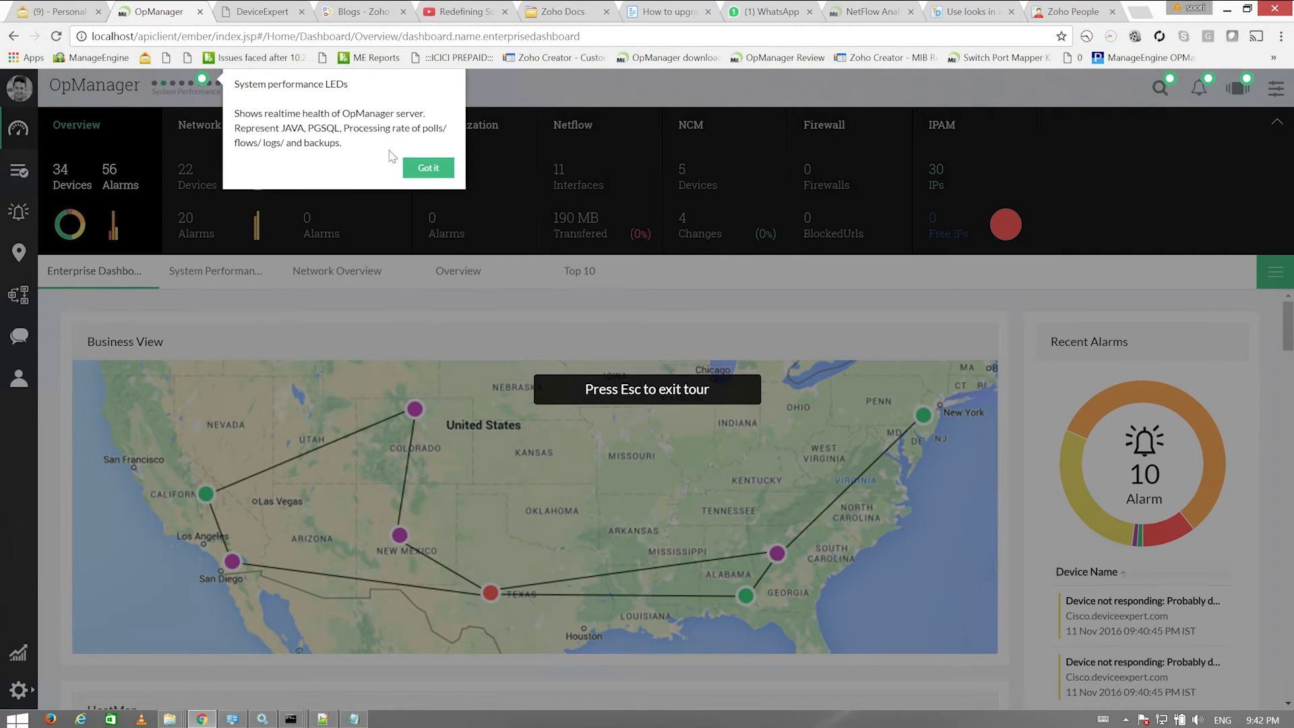
pyautogui.click(427, 170)
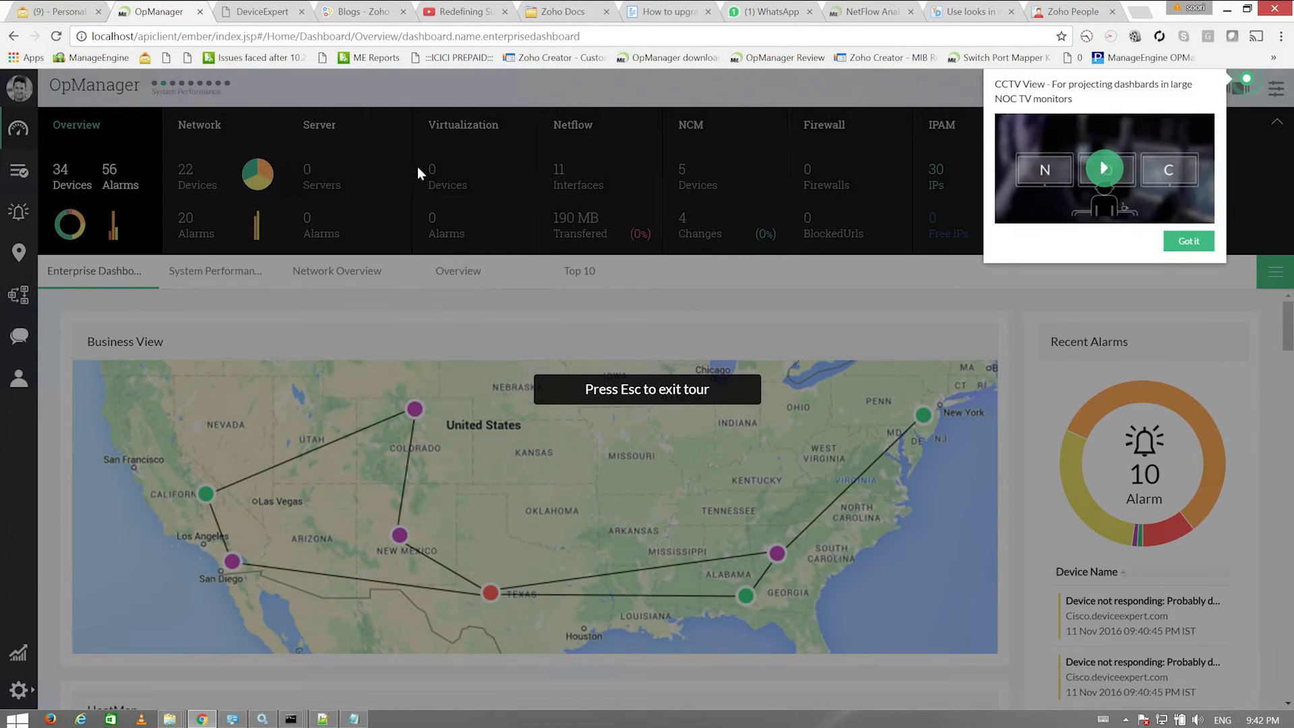
pyautogui.click(1187, 238)
pyautogui.click(1116, 124)
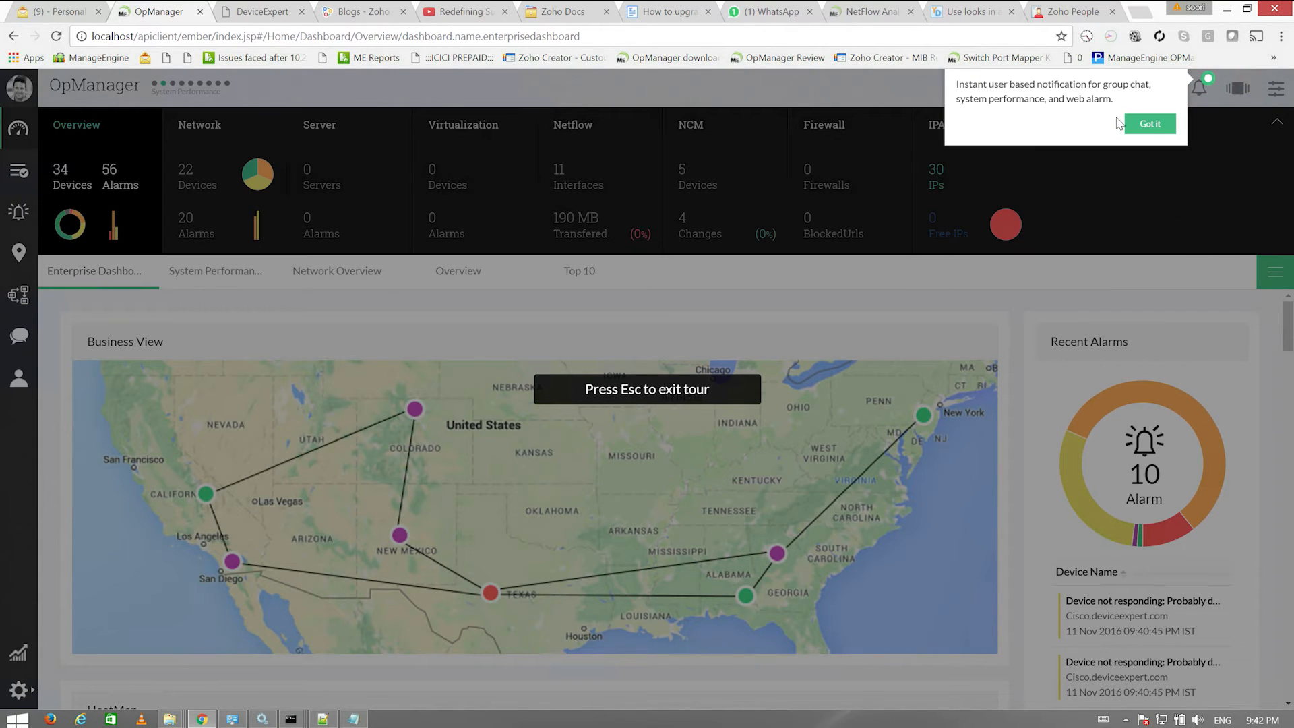
pyautogui.click(1152, 126)
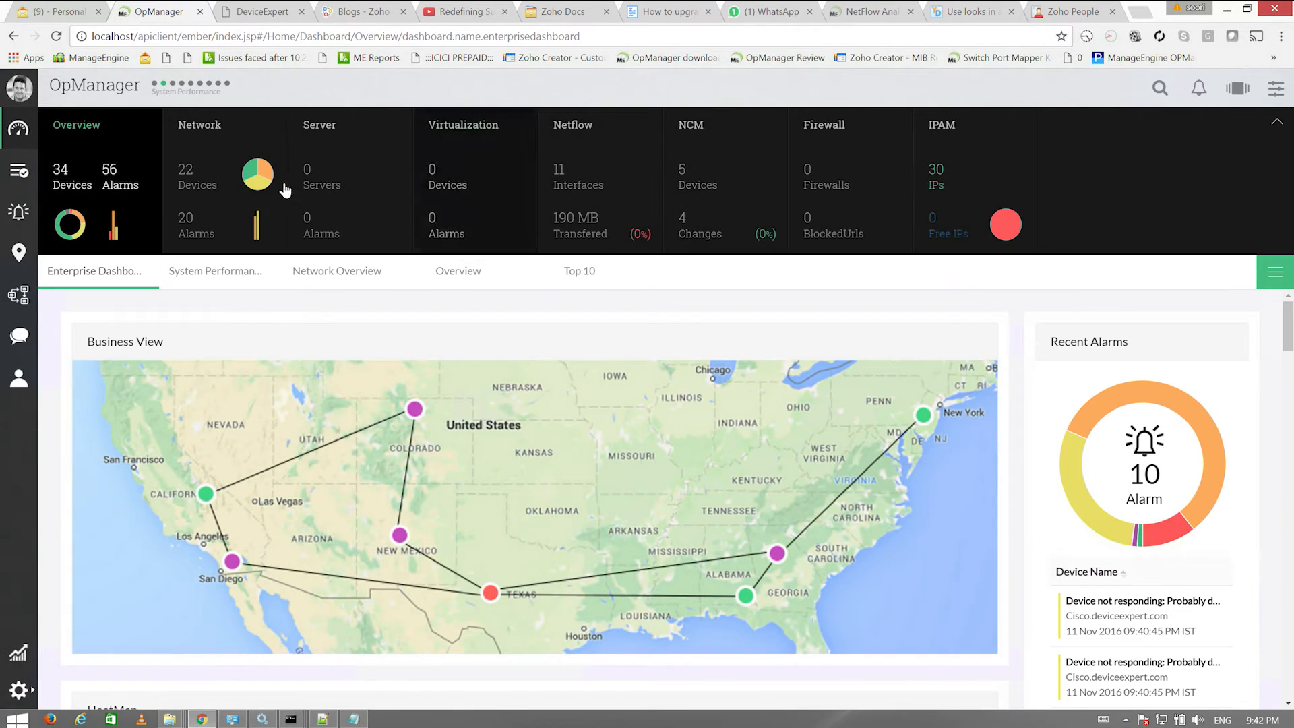
# Open the Monitoring inventory and look through its device list.
pyautogui.click(27, 175)
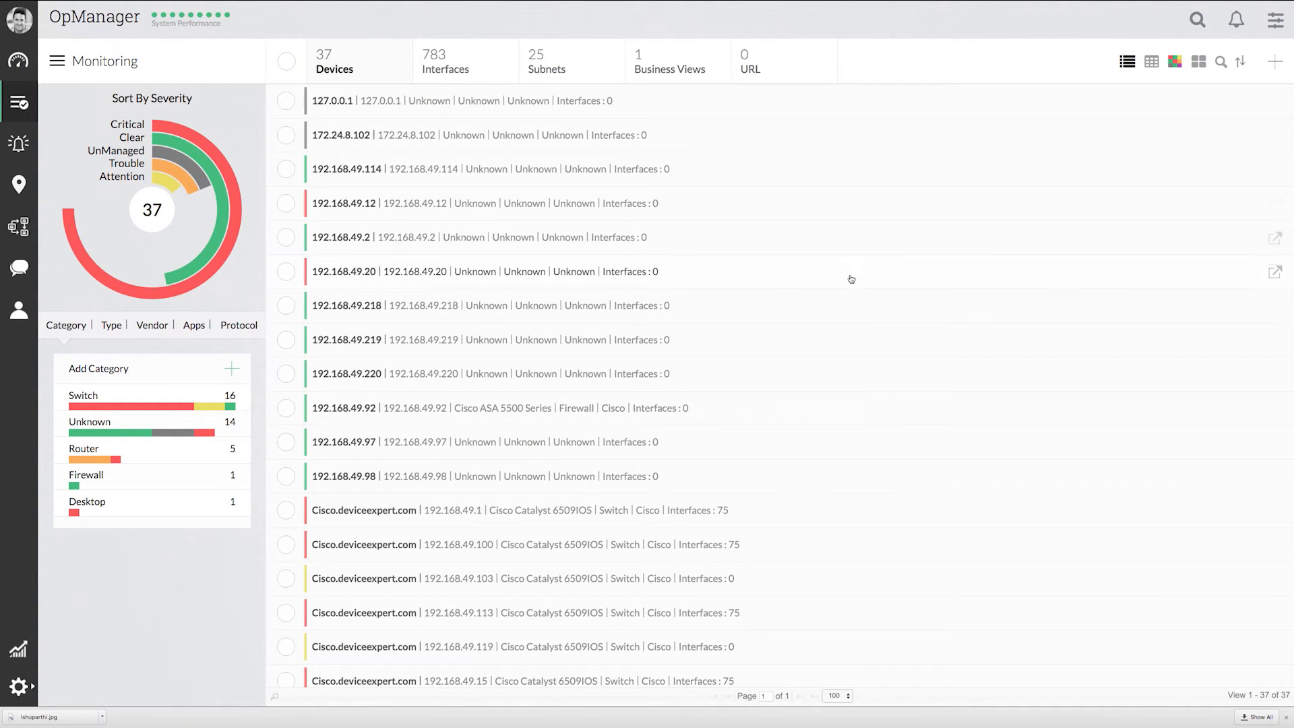
pyautogui.scroll(-2, 852, 279)
pyautogui.scroll(-5, 852, 280)
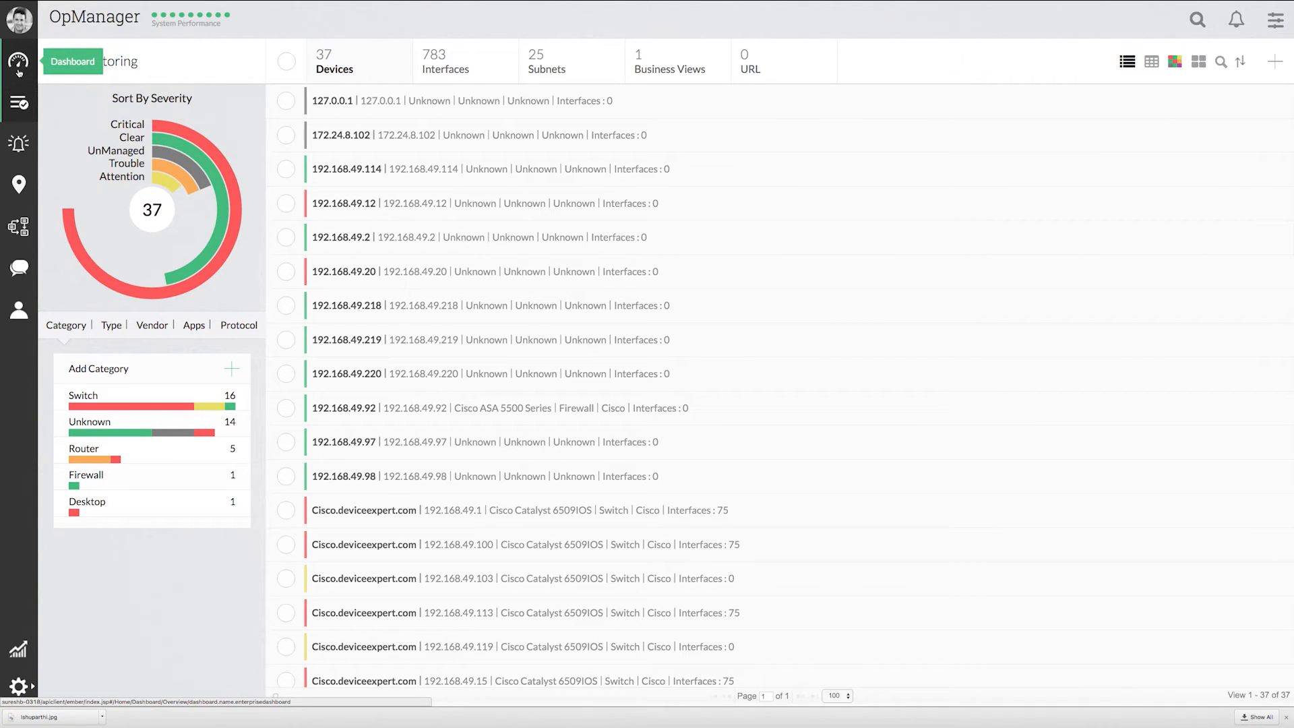
# Return to the Enterprise Dashboard and examine its widgets down to Top 10 Subnets with Occupied IPs.
pyautogui.click(19, 68)
pyautogui.scroll(-4, 924, 245)
pyautogui.scroll(-6, 922, 245)
pyautogui.scroll(-6, 922, 244)
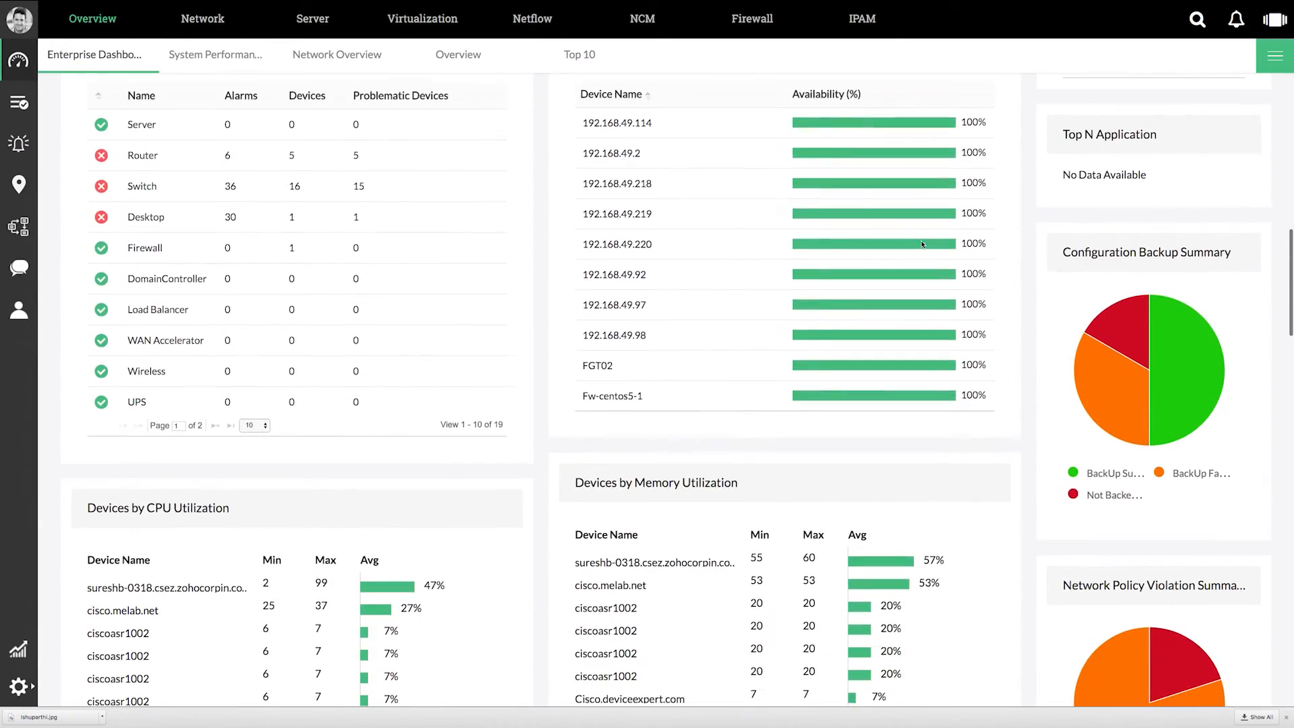
pyautogui.scroll(-7, 922, 245)
pyautogui.scroll(-7, 922, 245)
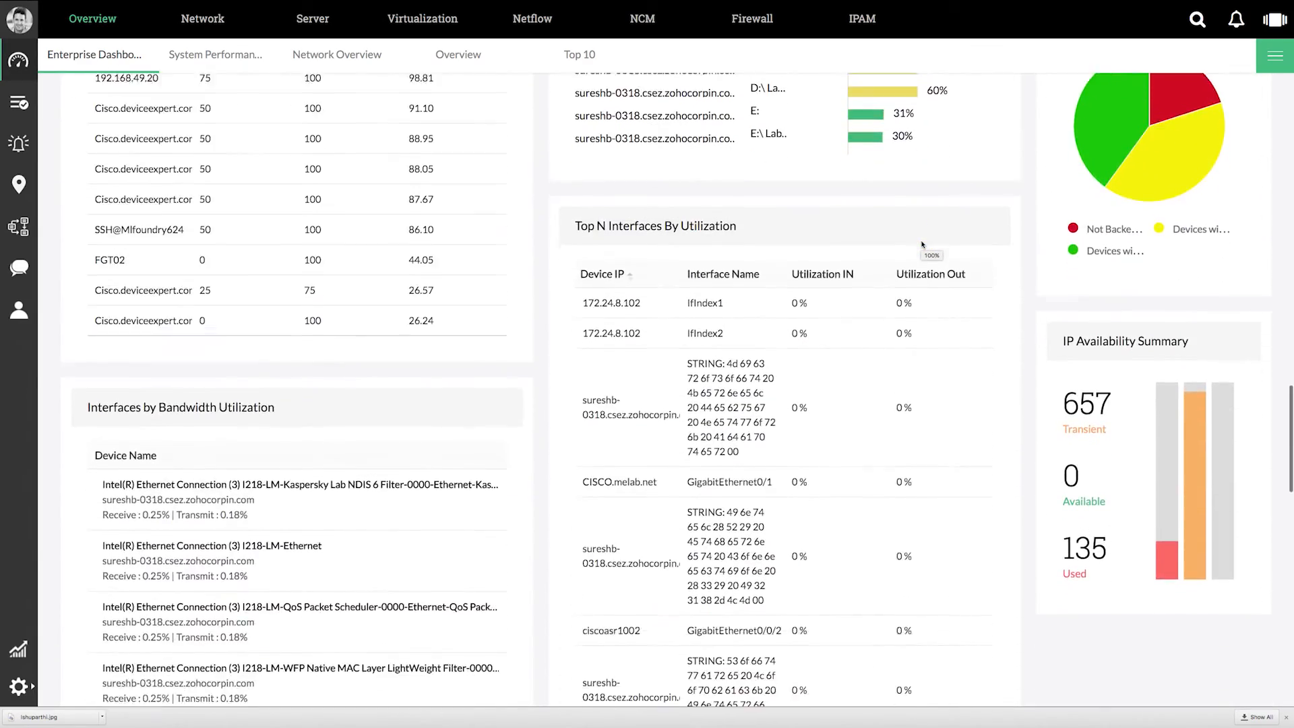
pyautogui.scroll(-7, 922, 244)
pyautogui.scroll(-10, 922, 245)
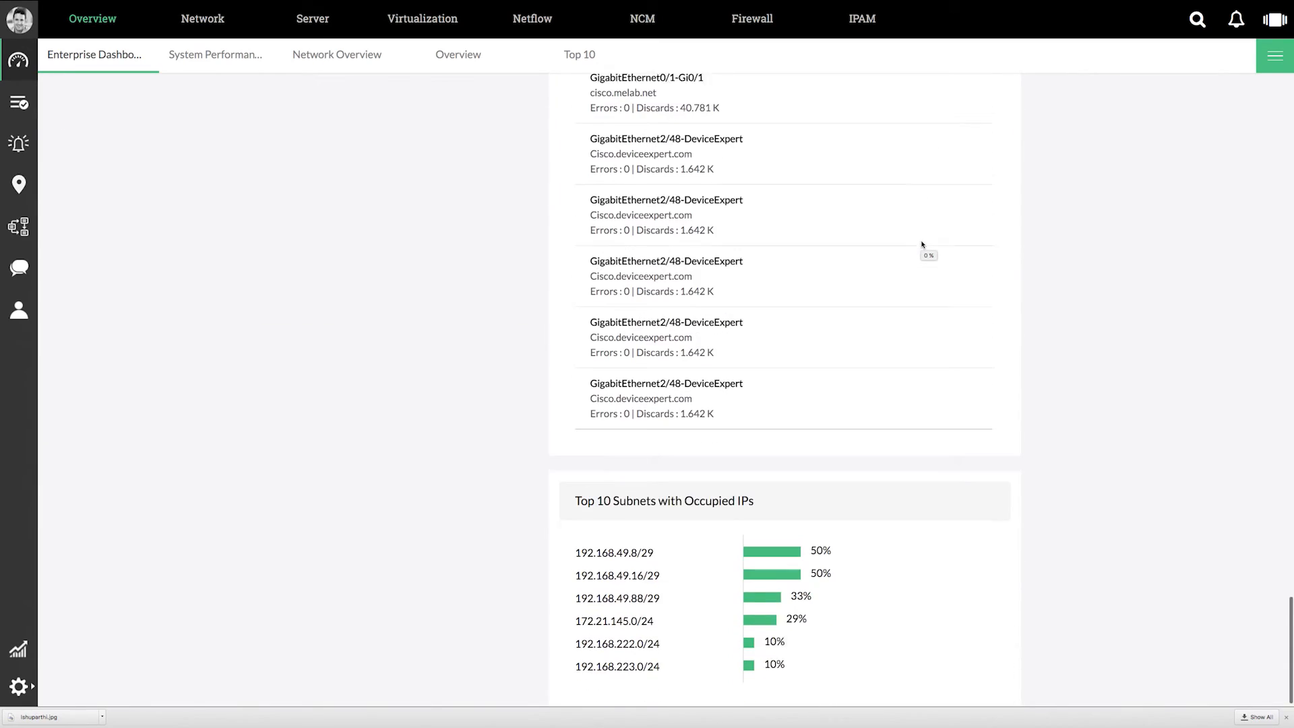
# Open the Alarms page, look over the available alarm filters and close the filter list.
pyautogui.click(21, 146)
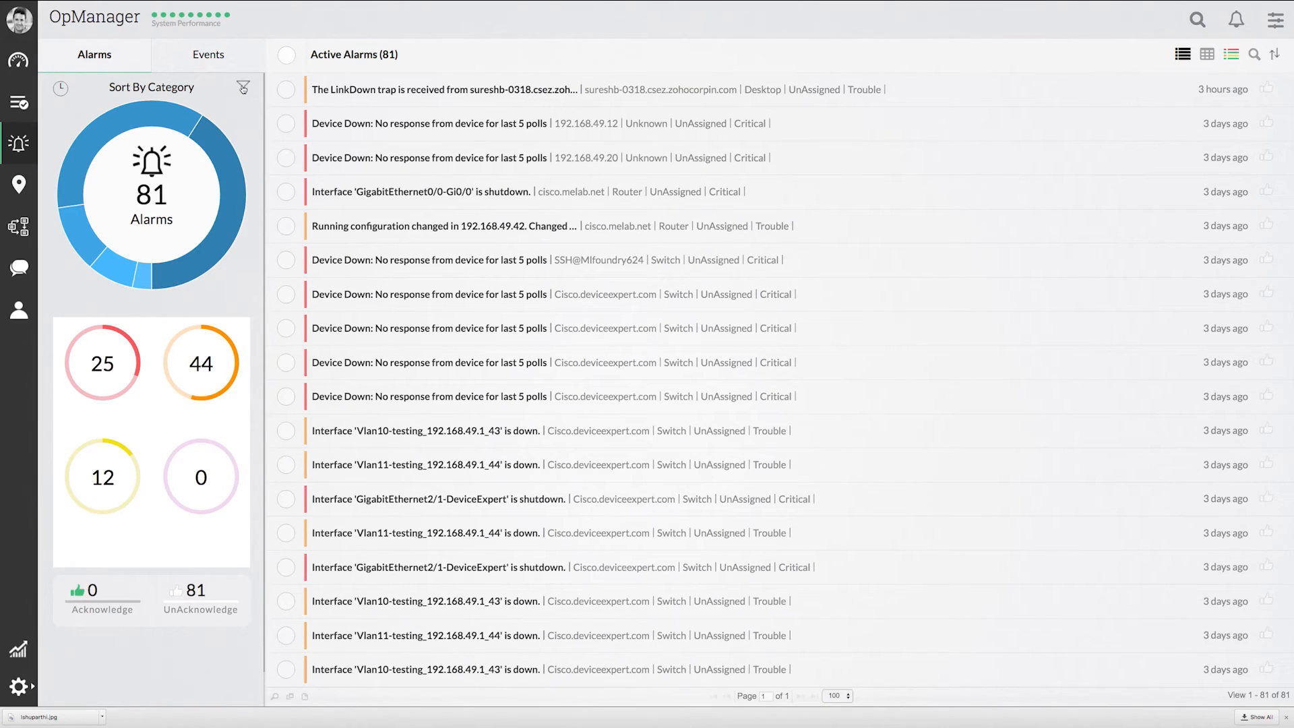
pyautogui.click(243, 89)
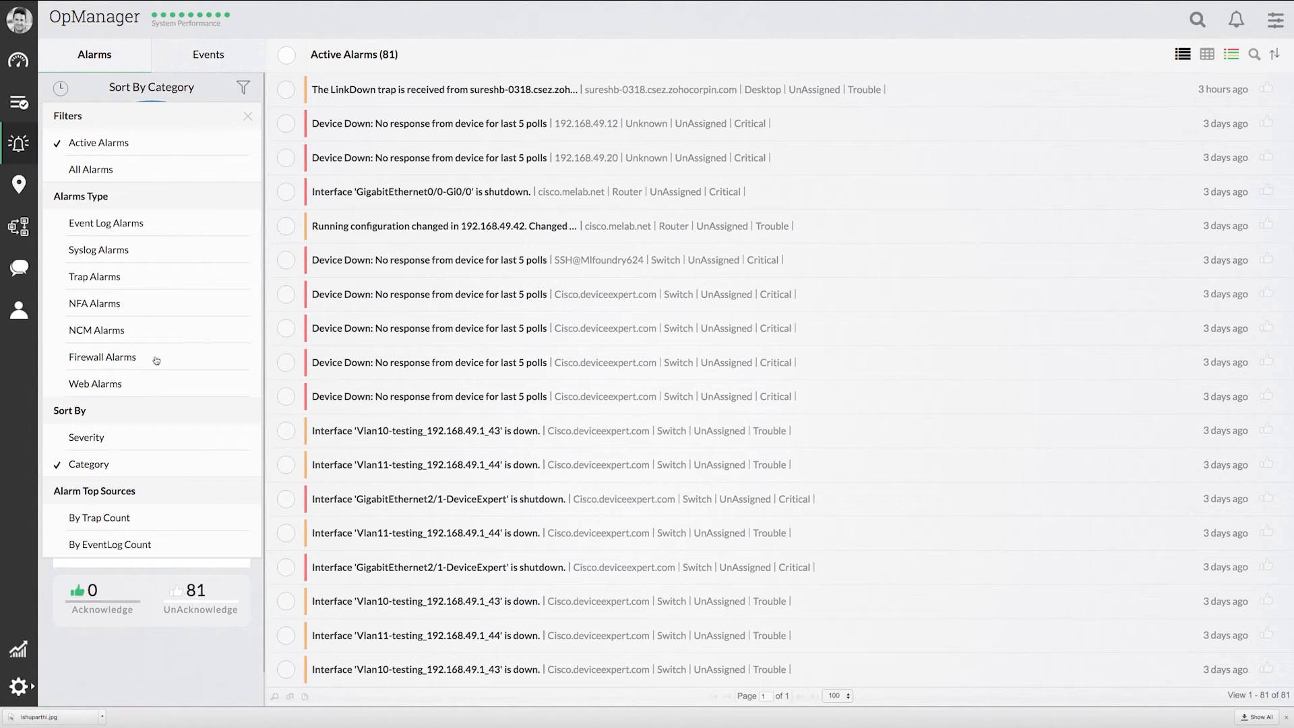
pyautogui.click(249, 117)
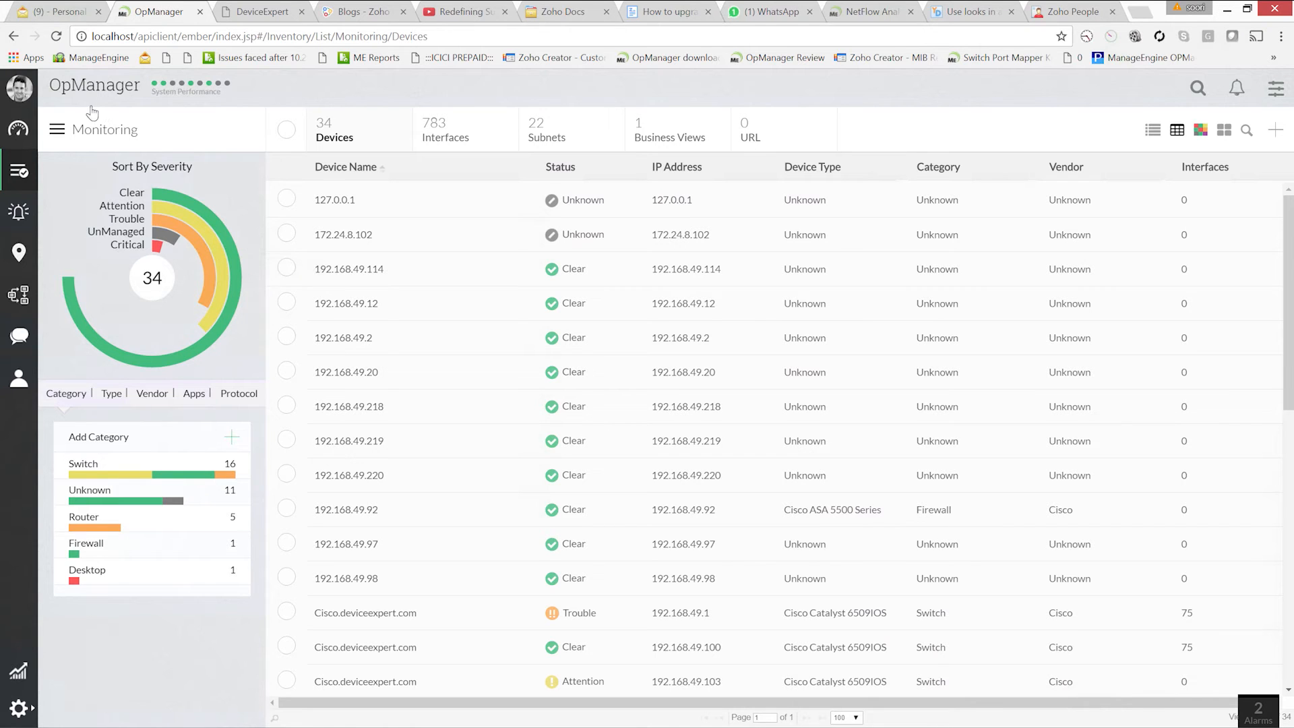
# Switch the inventory from Monitoring to Flow Analysis to view its devices.
pyautogui.click(58, 130)
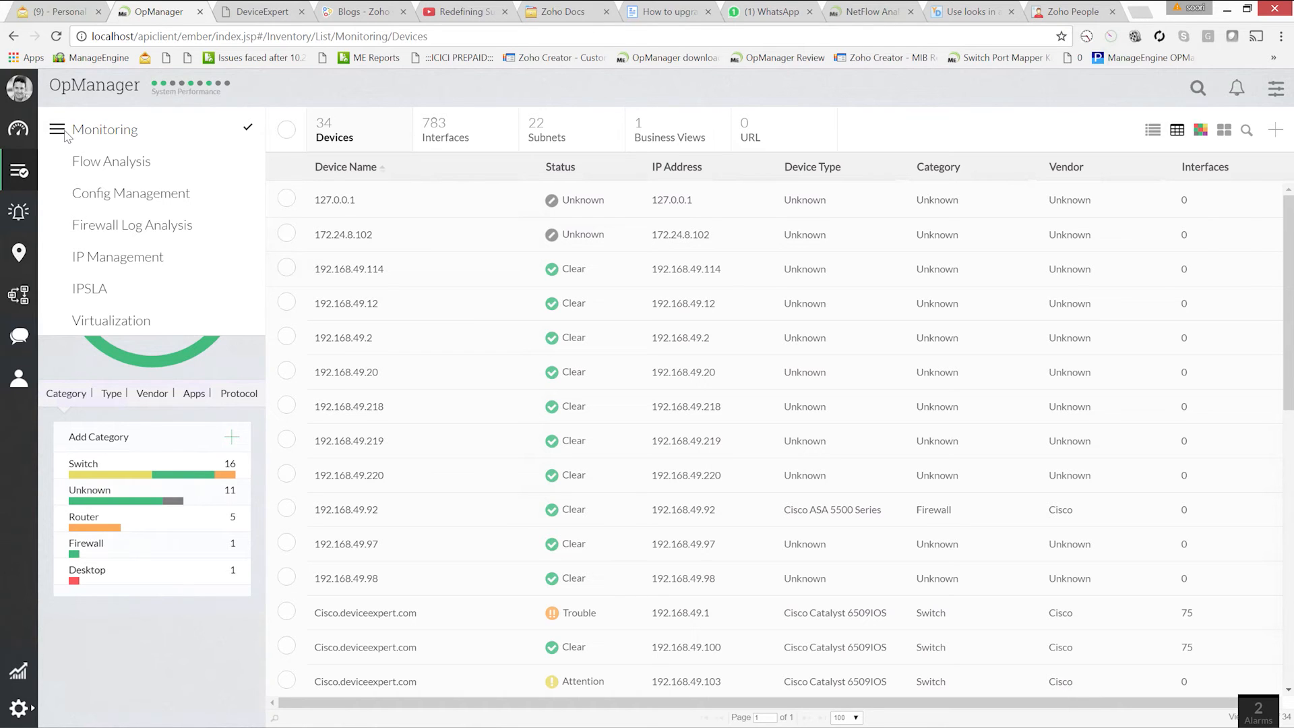
pyautogui.click(96, 166)
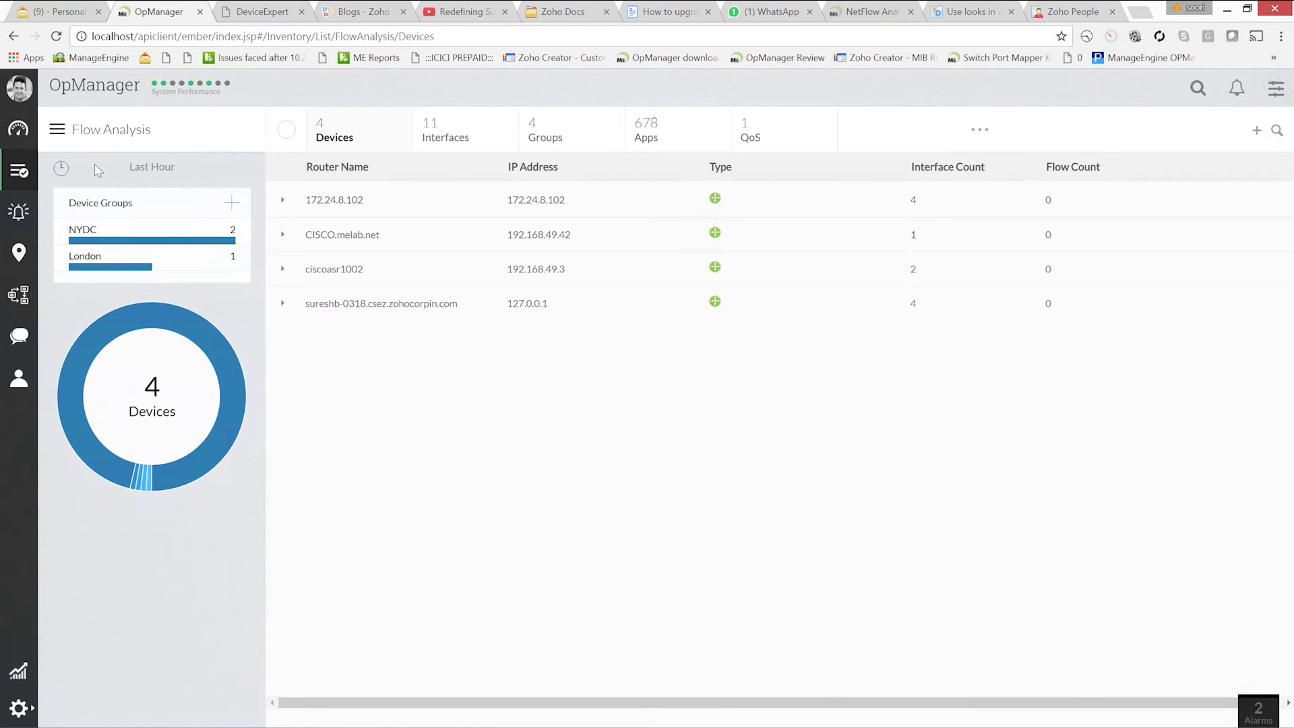
# List the Flow Analysis interfaces and open the full details page of the first active STRING interface.
pyautogui.click(445, 135)
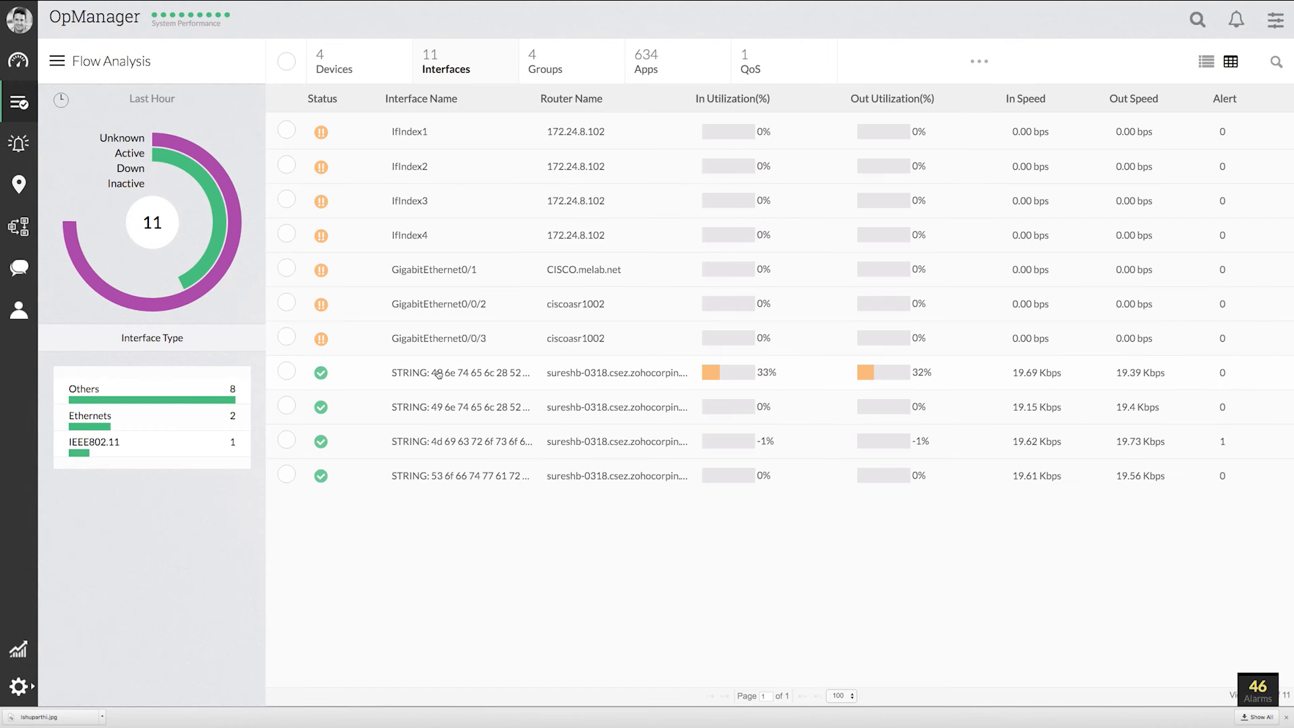
pyautogui.click(438, 374)
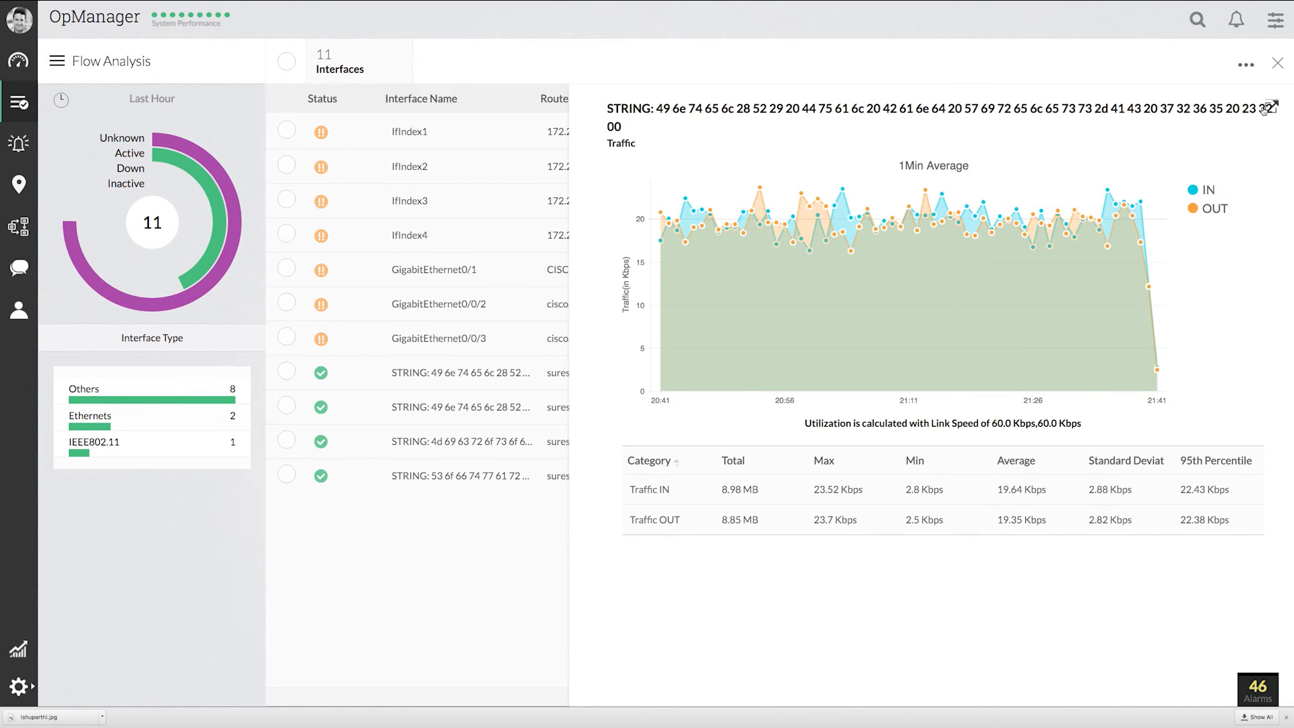
pyautogui.click(1265, 110)
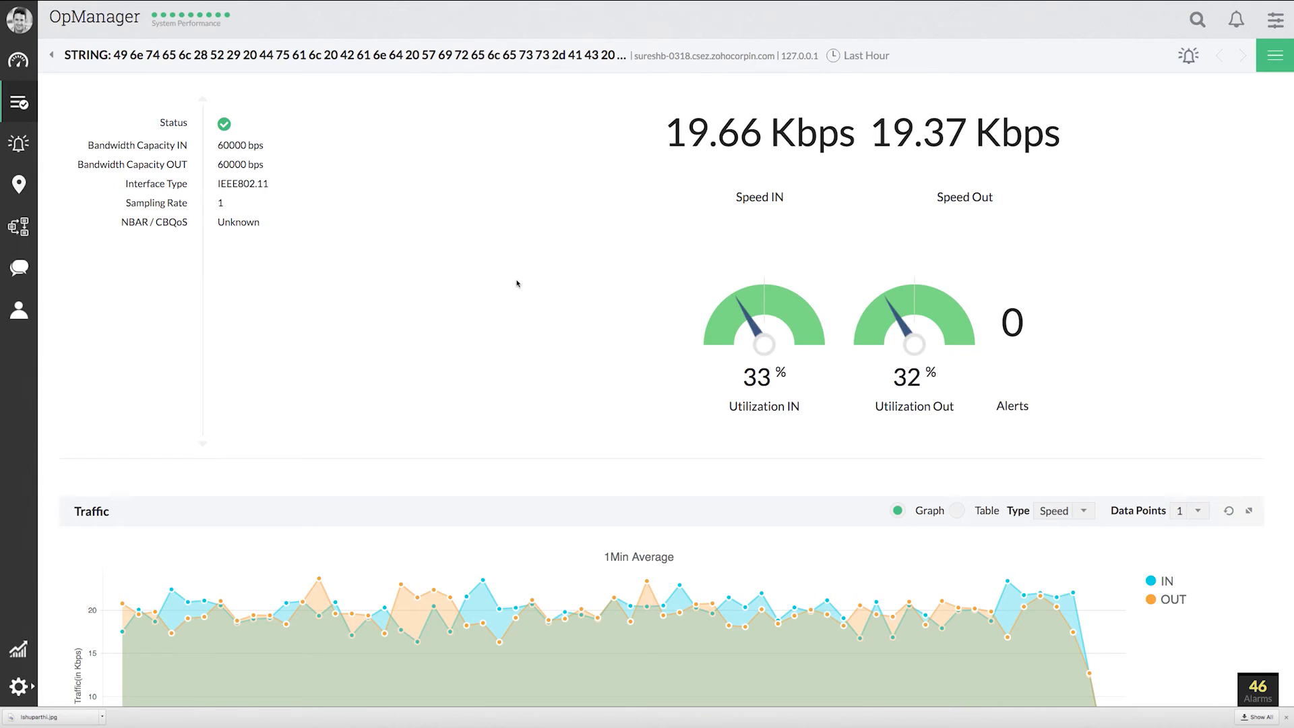
# Examine the interface's Traffic, Application, Top Source, Top Destination, Top QoS and Top Conversation reports.
pyautogui.scroll(-5, 517, 284)
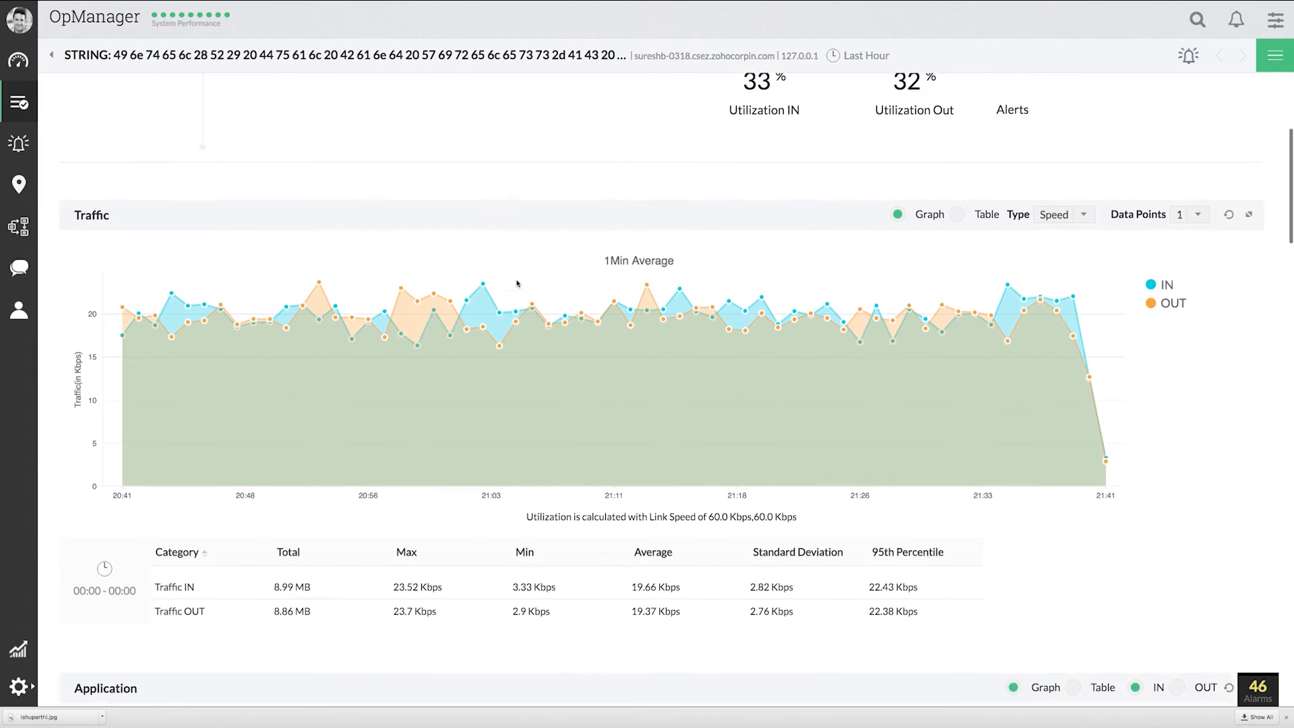
pyautogui.scroll(-5, 517, 283)
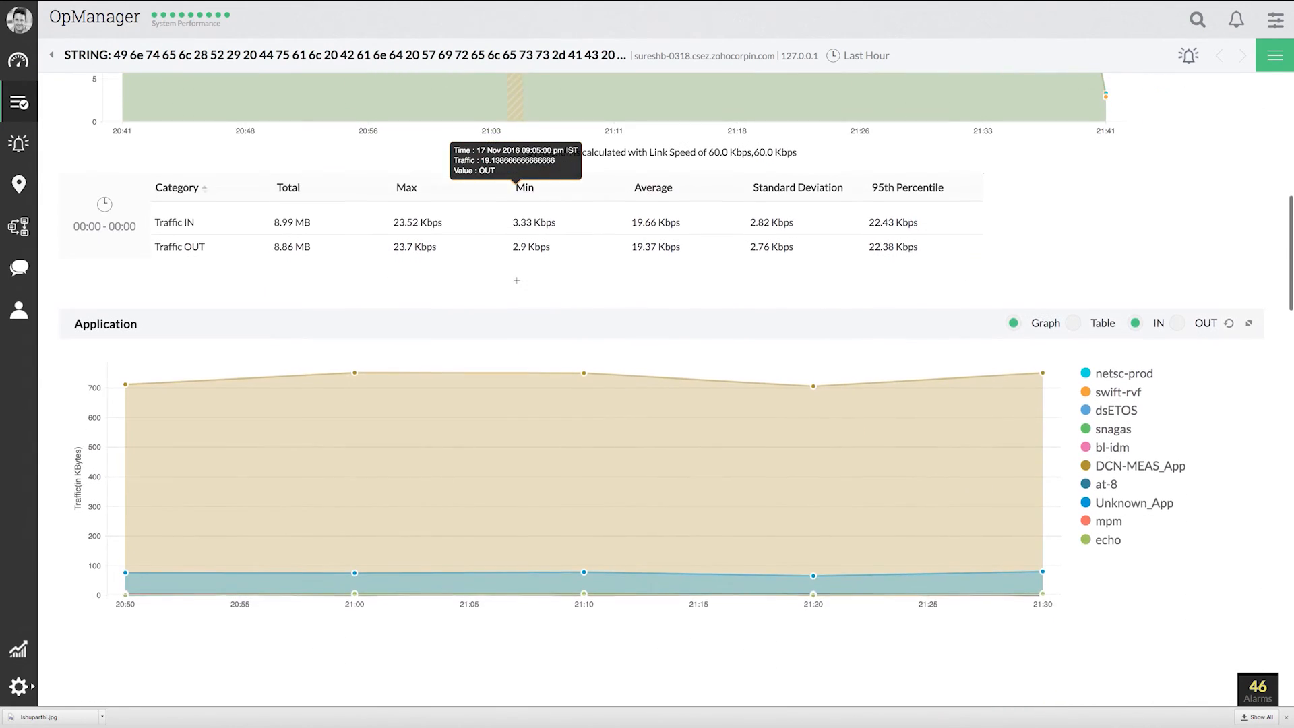
pyautogui.scroll(-4, 516, 281)
pyautogui.scroll(-4, 516, 280)
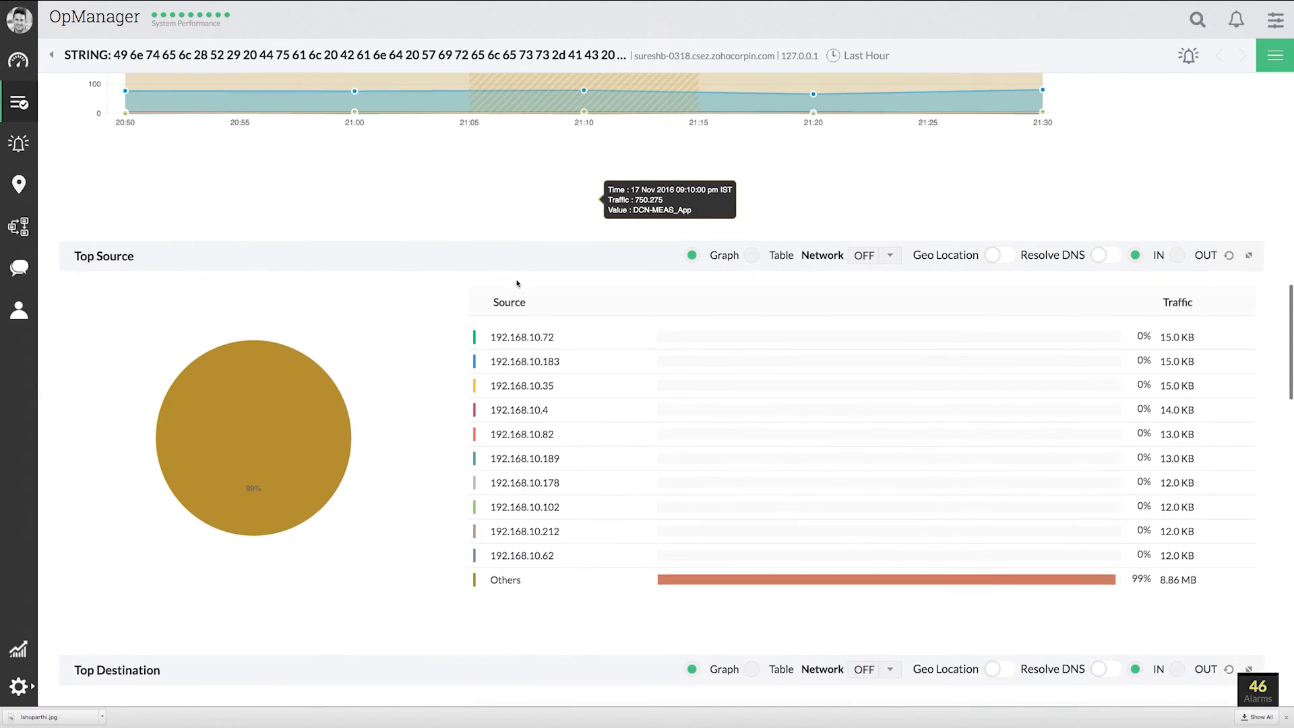
pyautogui.scroll(-4, 517, 283)
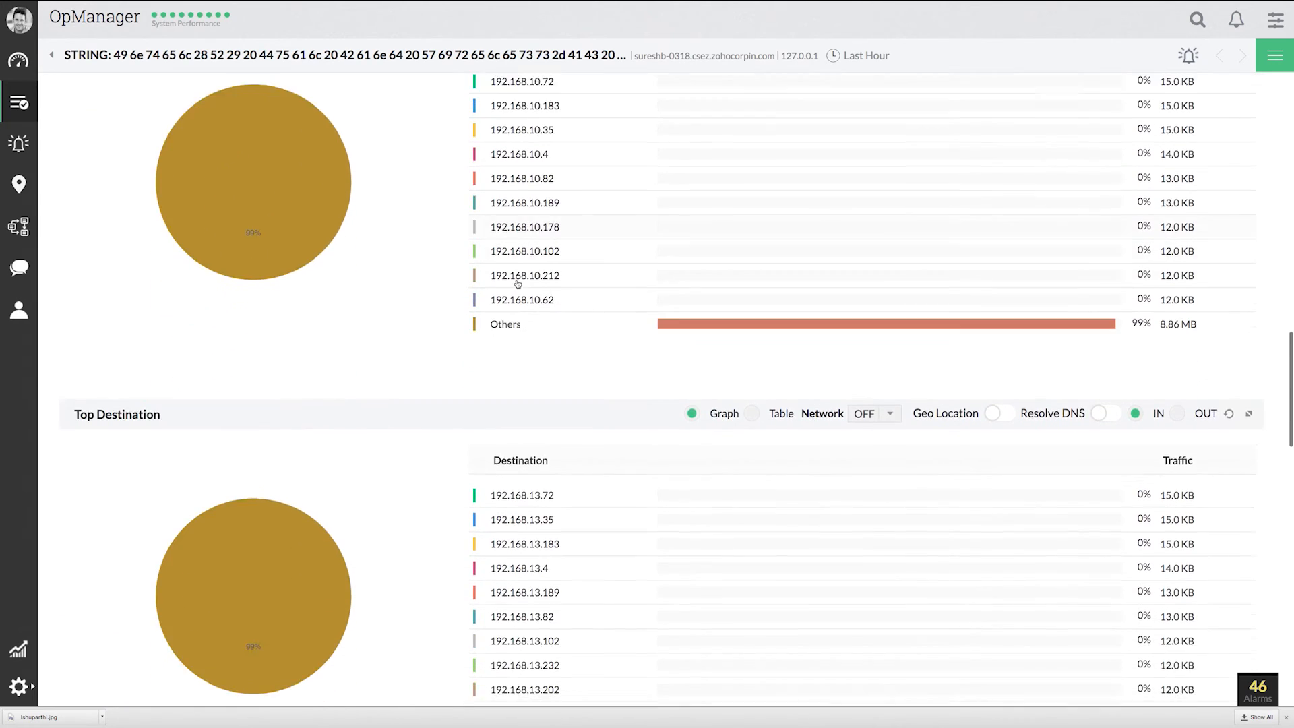
pyautogui.scroll(-10, 517, 283)
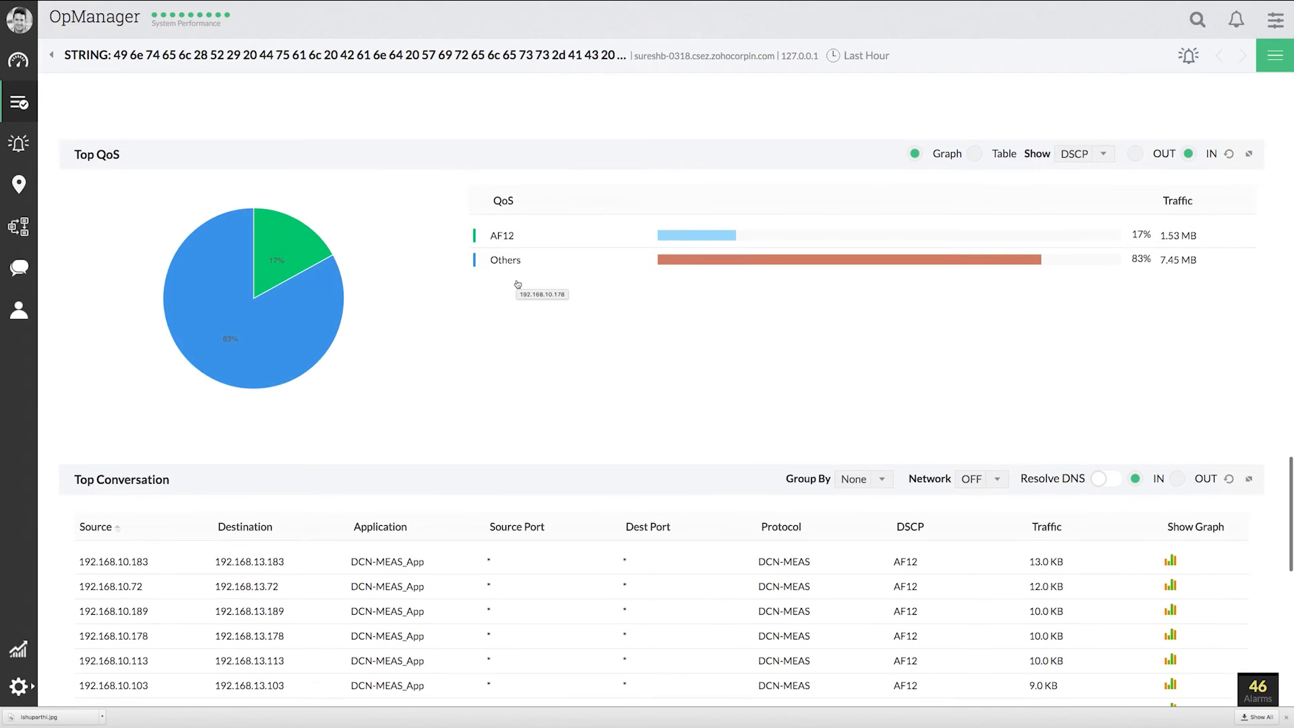
pyautogui.scroll(-3, 518, 284)
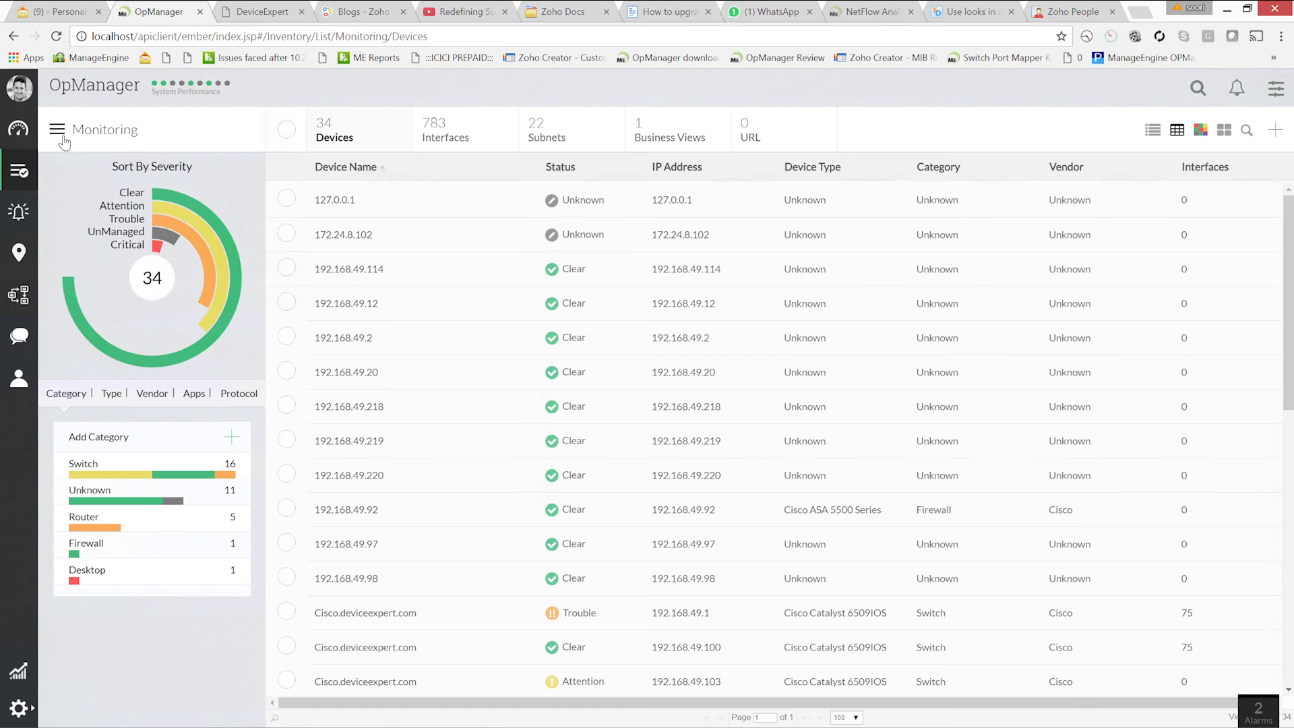
# Switch the inventory to Config Management, view its configs and changes, and open an unauthorized change's details.
pyautogui.click(65, 132)
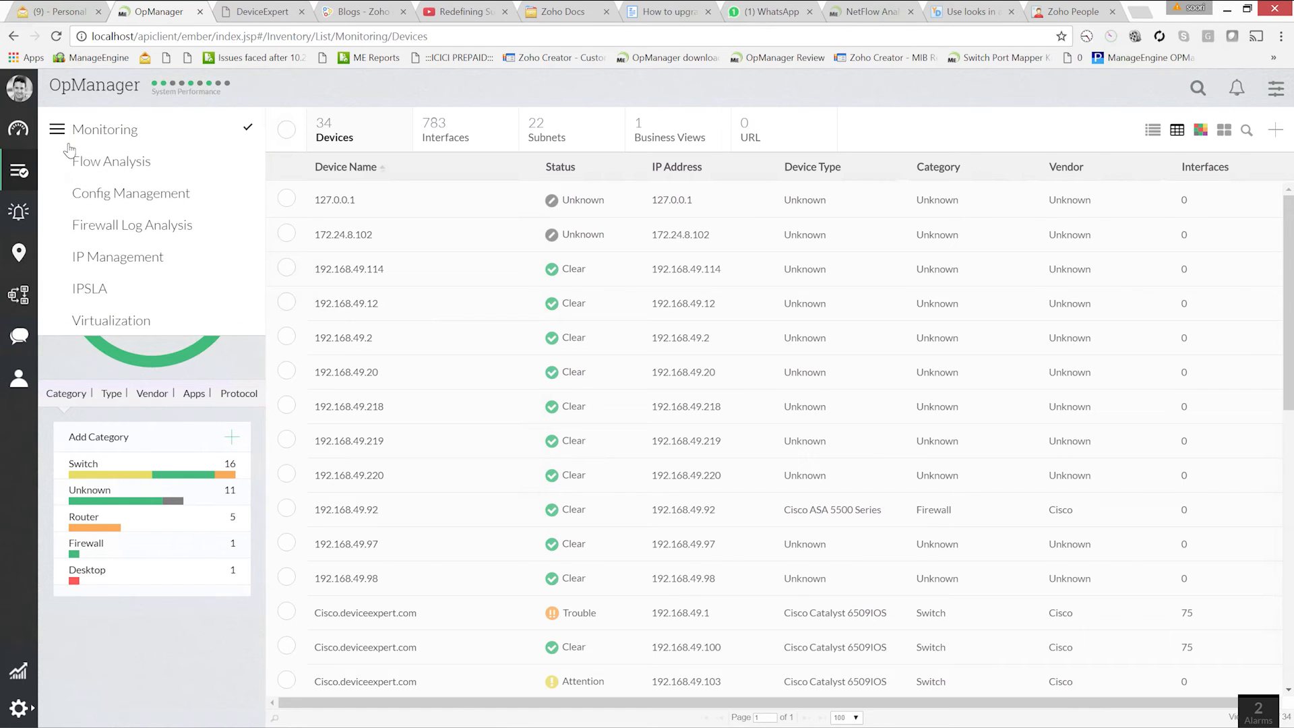
pyautogui.click(91, 196)
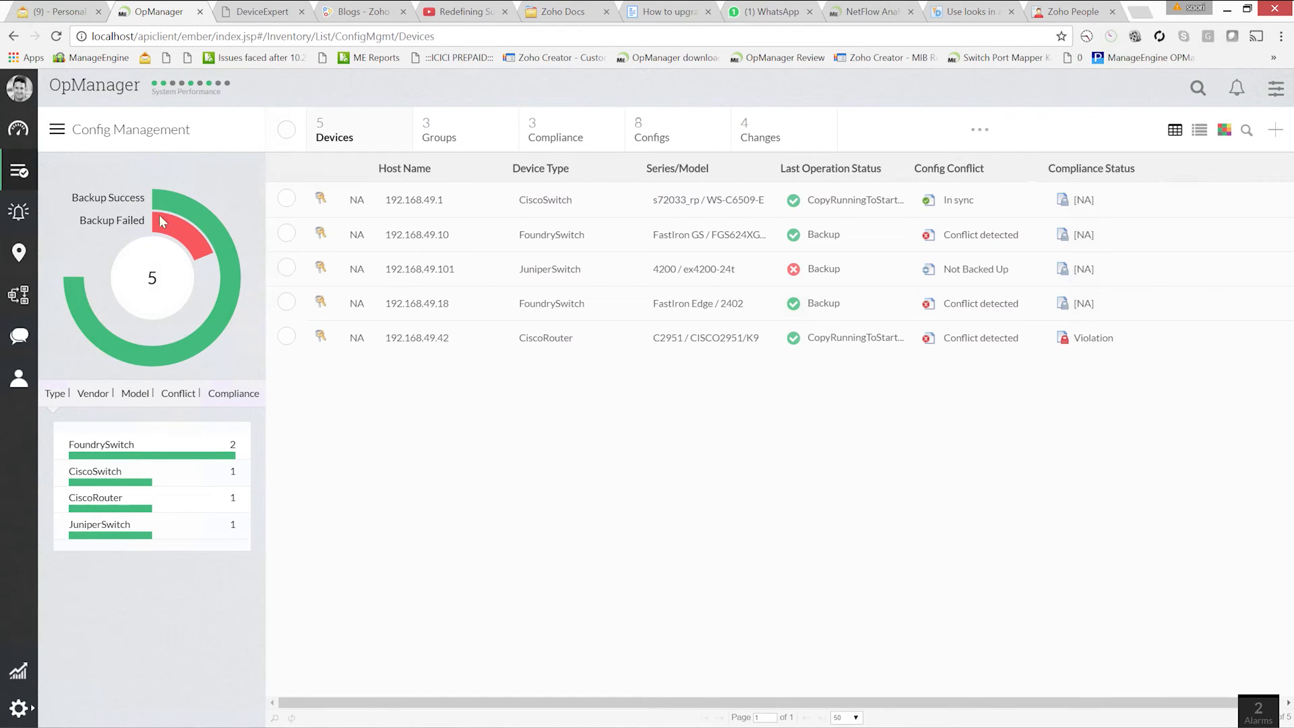
pyautogui.click(651, 133)
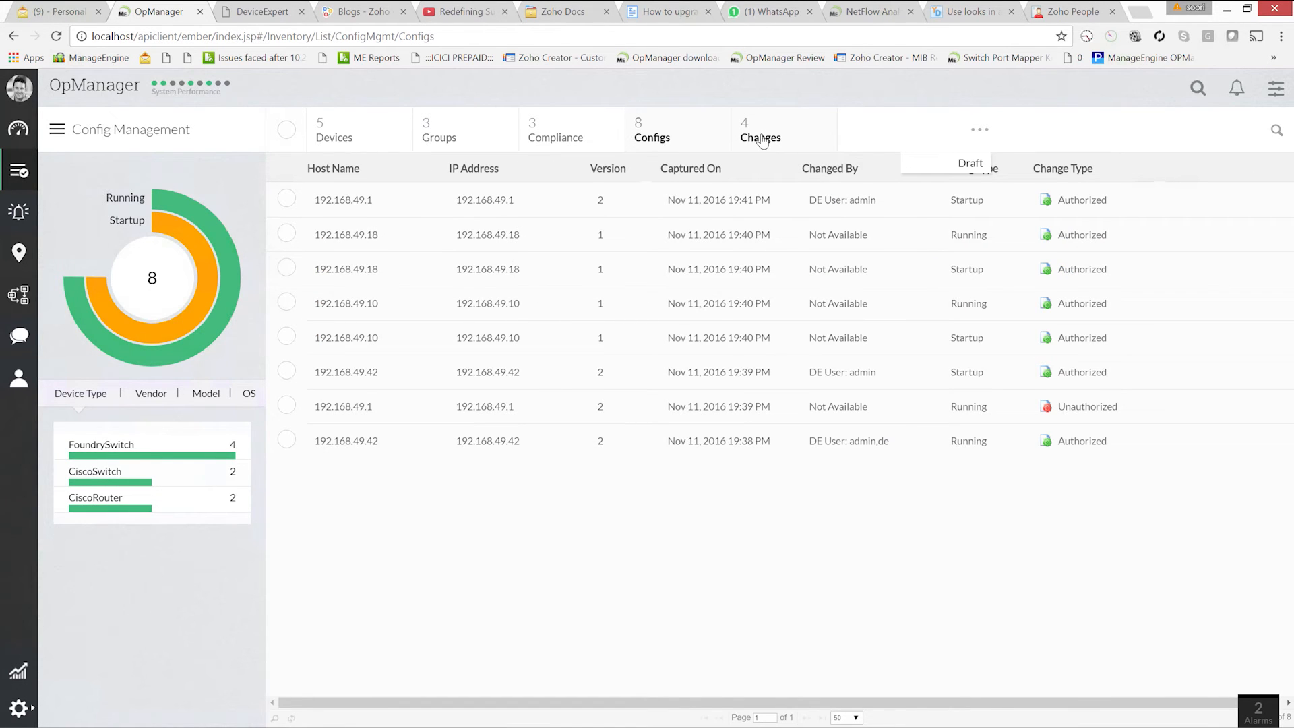
pyautogui.click(761, 138)
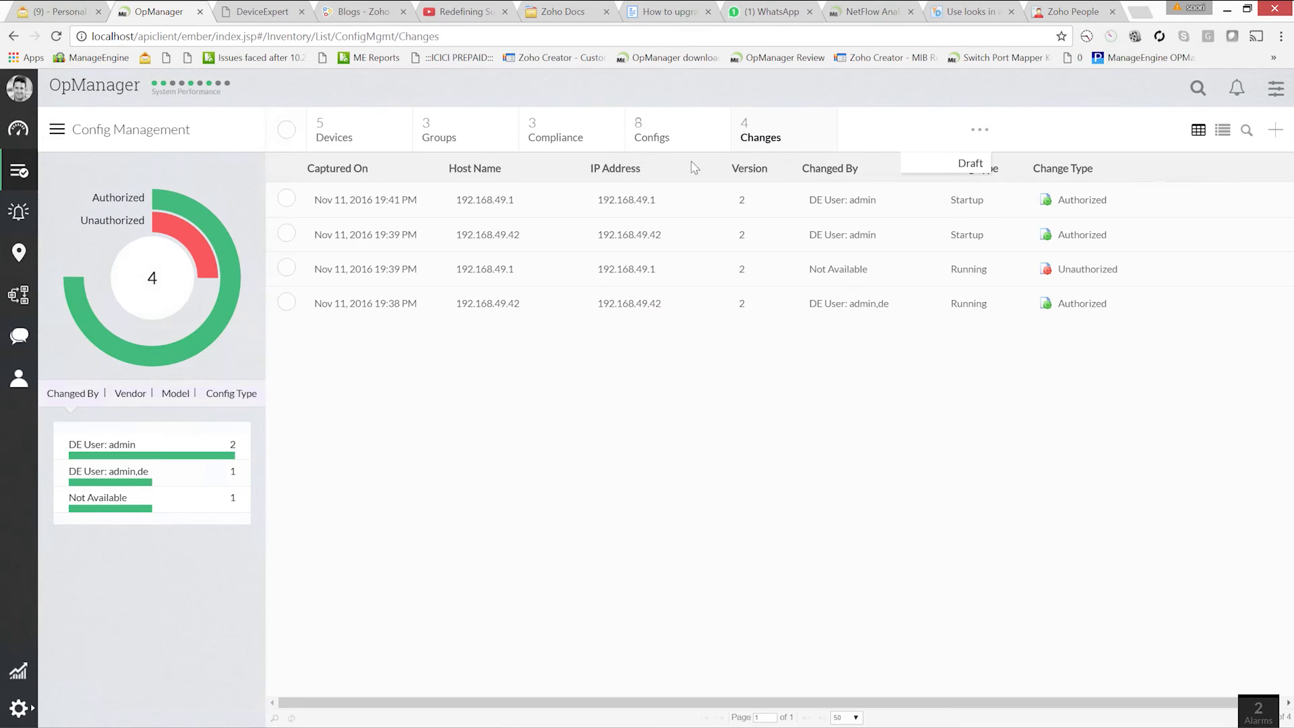
pyautogui.click(1051, 273)
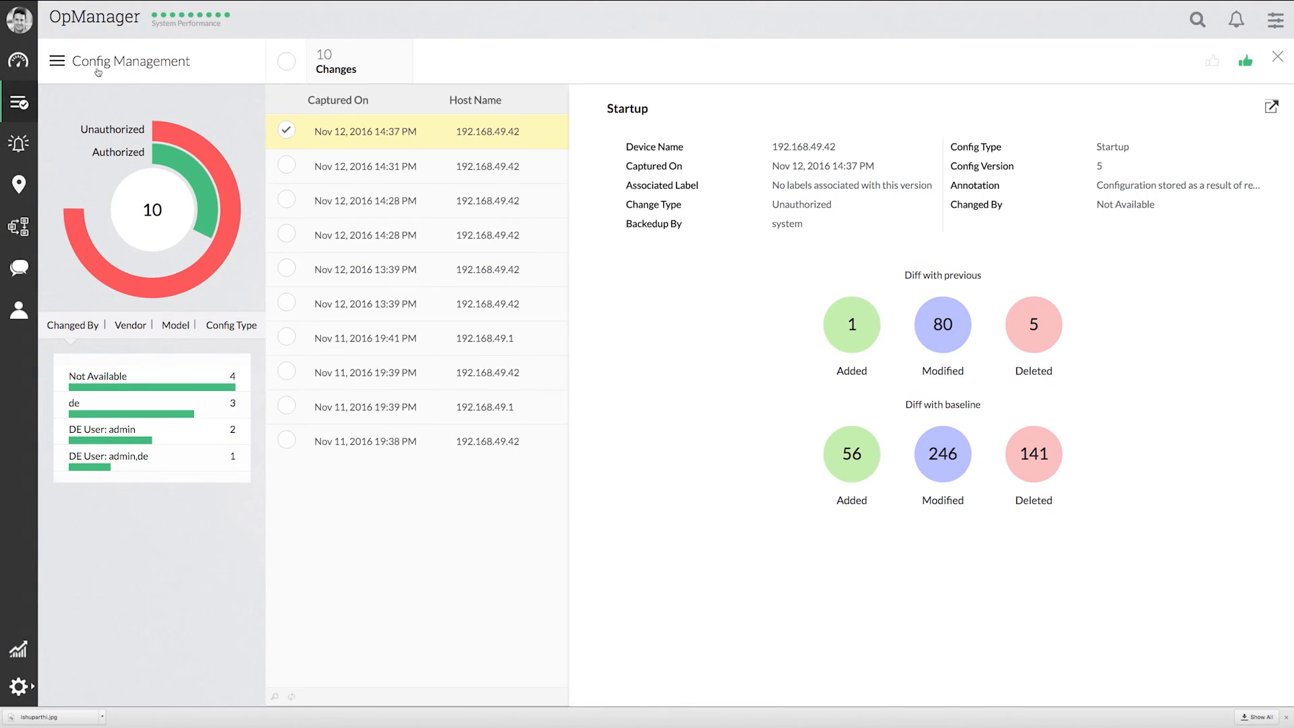
# Switch the inventory to Firewall Log Analysis and open the full details page of demofirewall1.
pyautogui.click(58, 62)
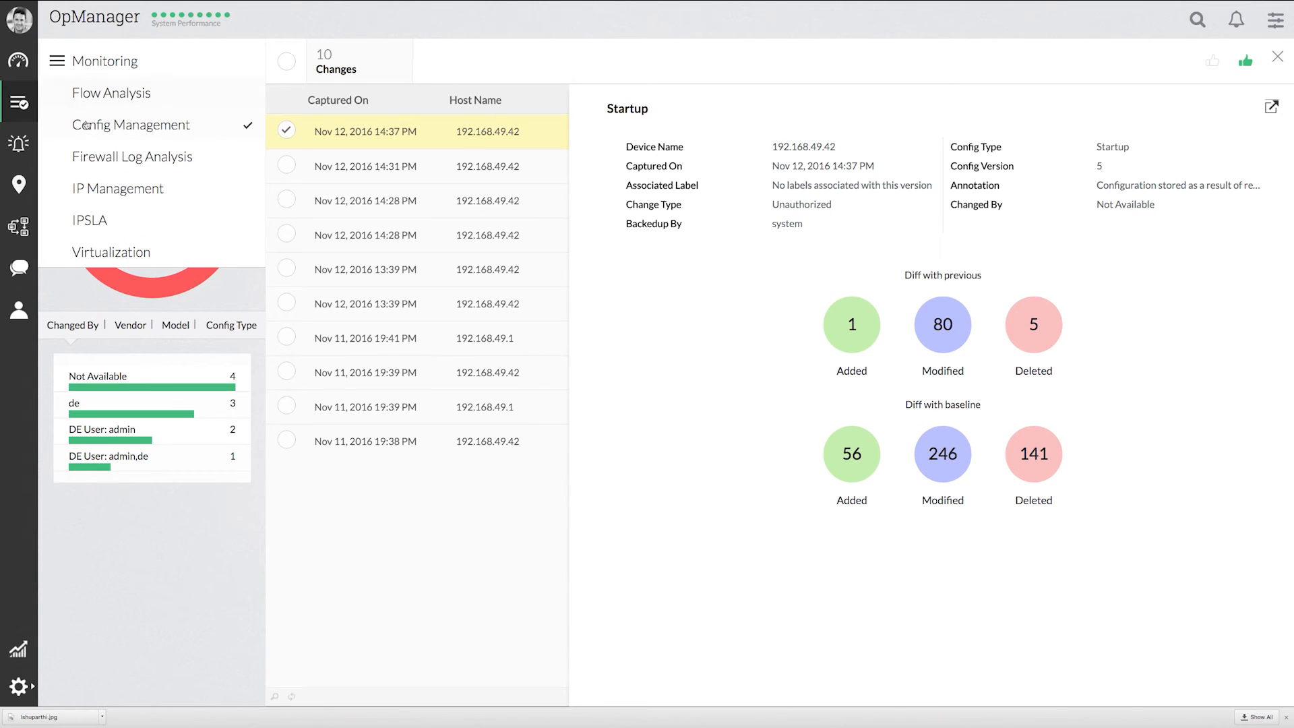
pyautogui.click(103, 162)
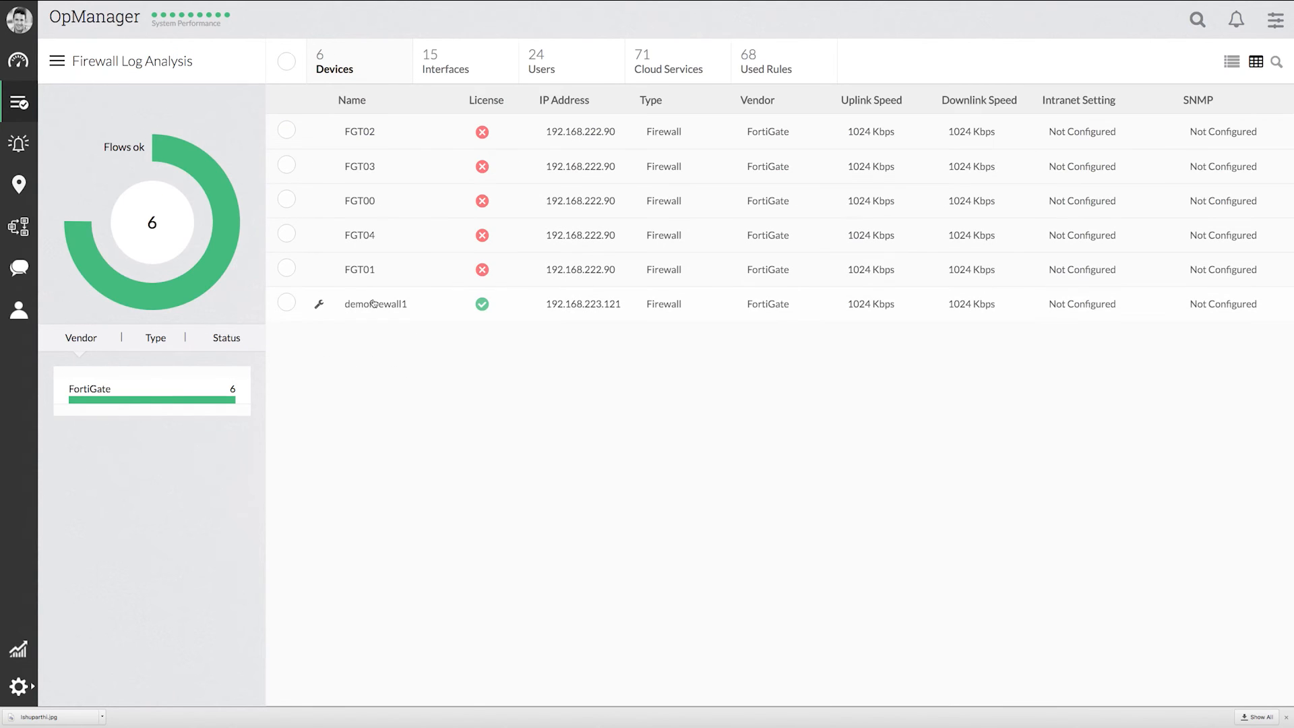
pyautogui.click(372, 304)
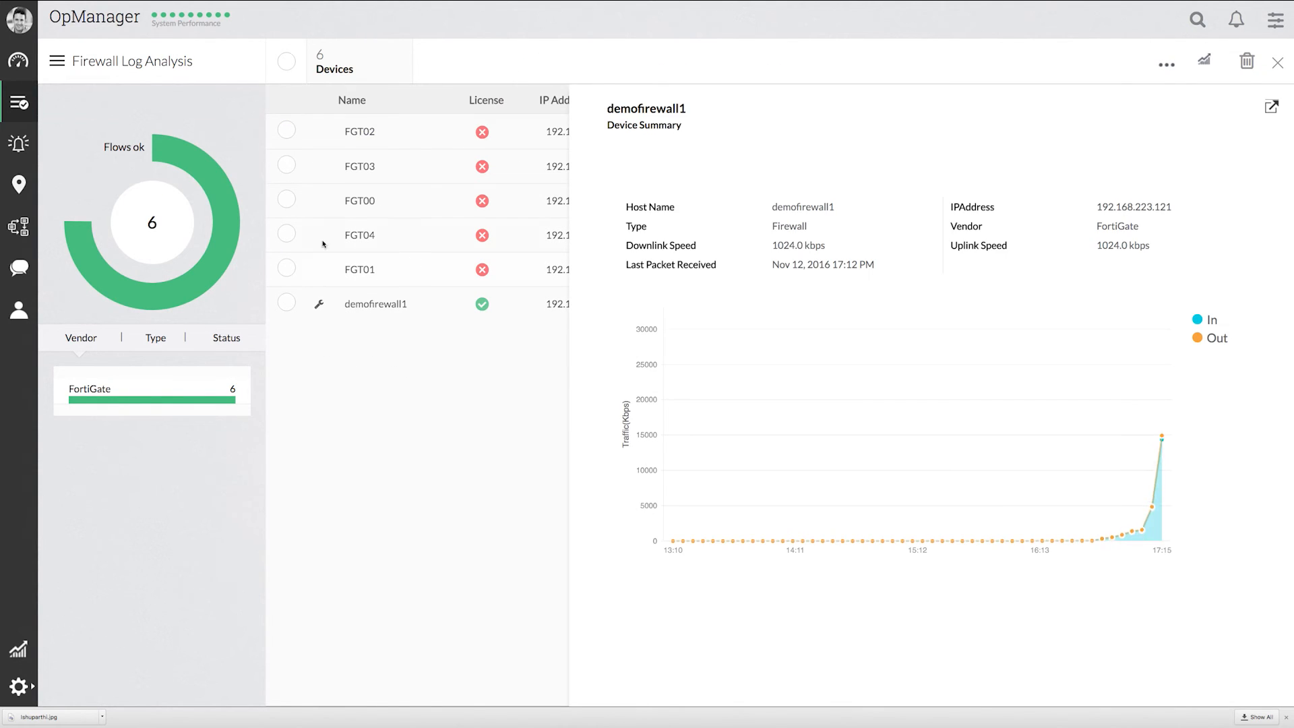
pyautogui.click(1272, 108)
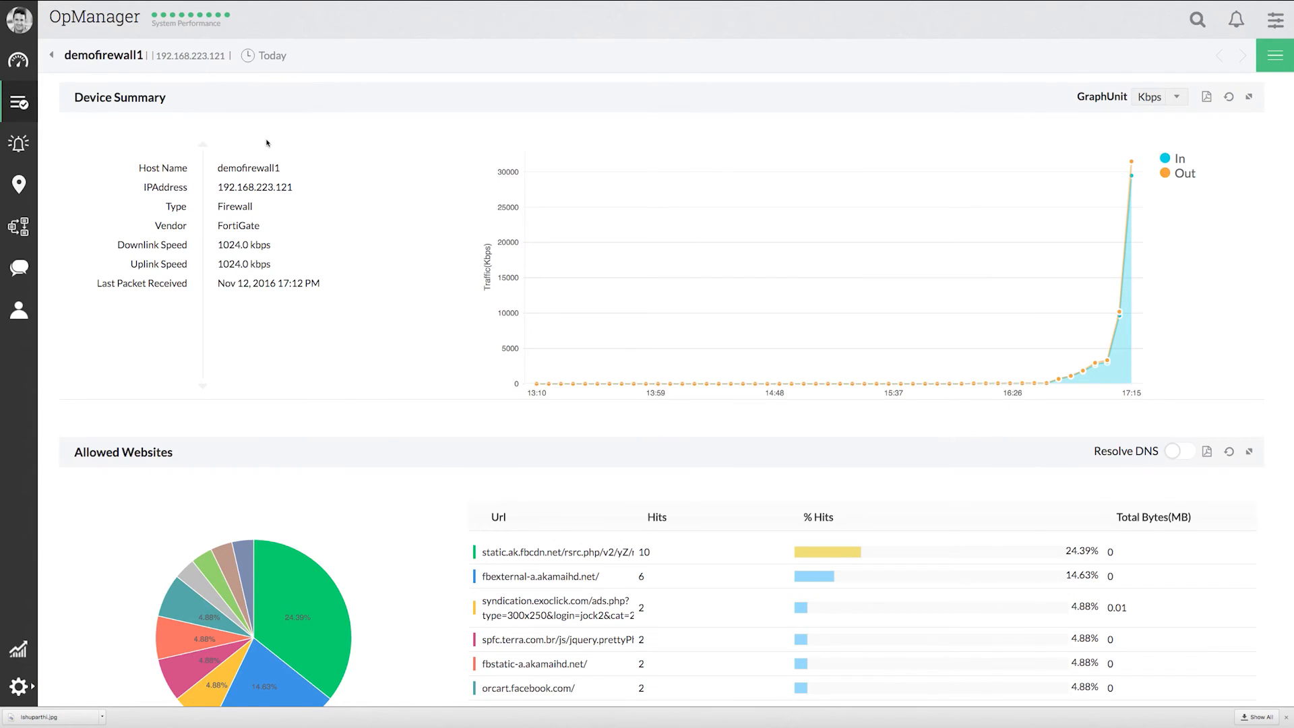
# Examine demofirewall1's reports from Device Summary through Top VPN Reports and return to the Device Summary.
pyautogui.scroll(-2, 267, 141)
pyautogui.scroll(-5, 267, 141)
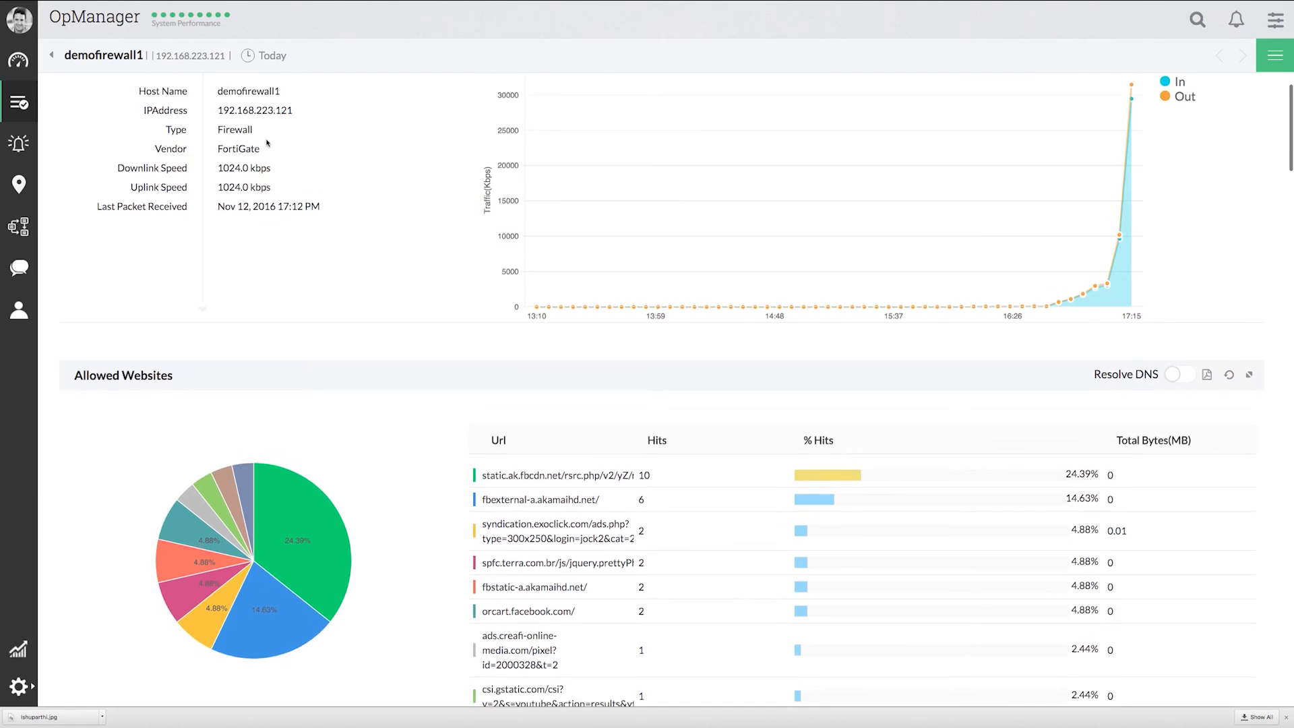
pyautogui.scroll(-8, 267, 143)
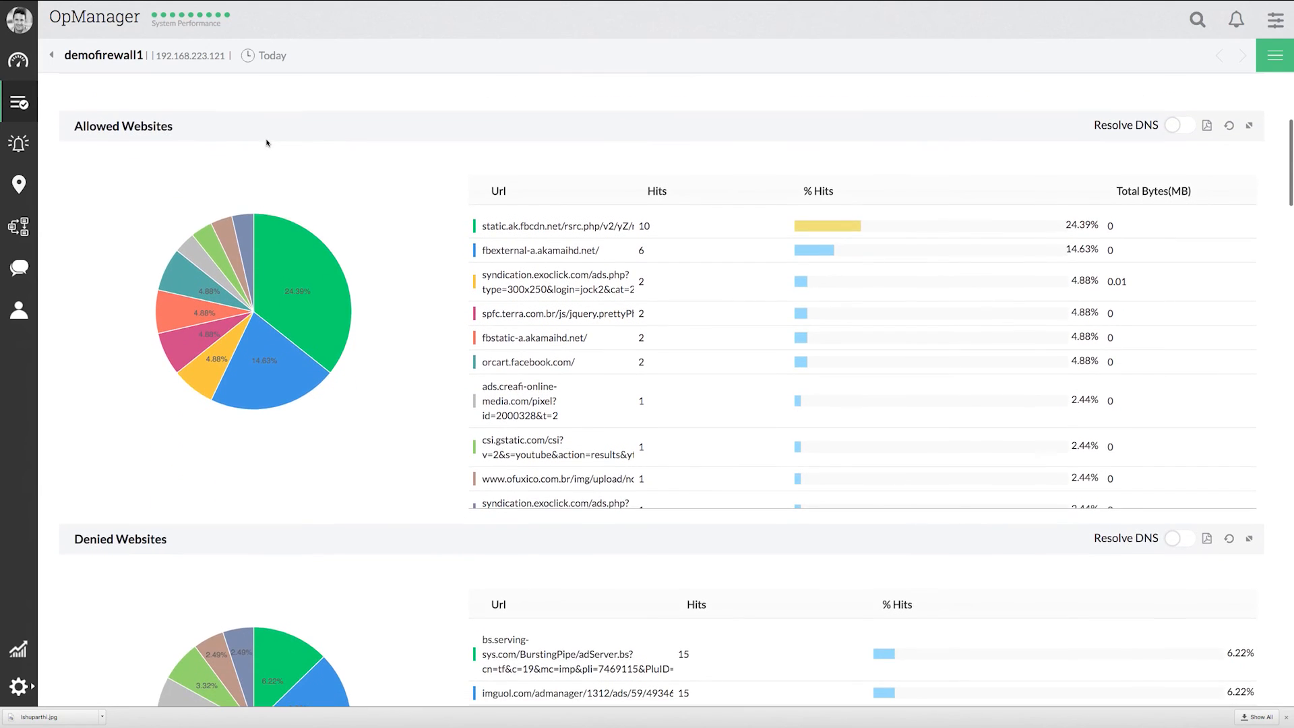
pyautogui.scroll(-12, 266, 139)
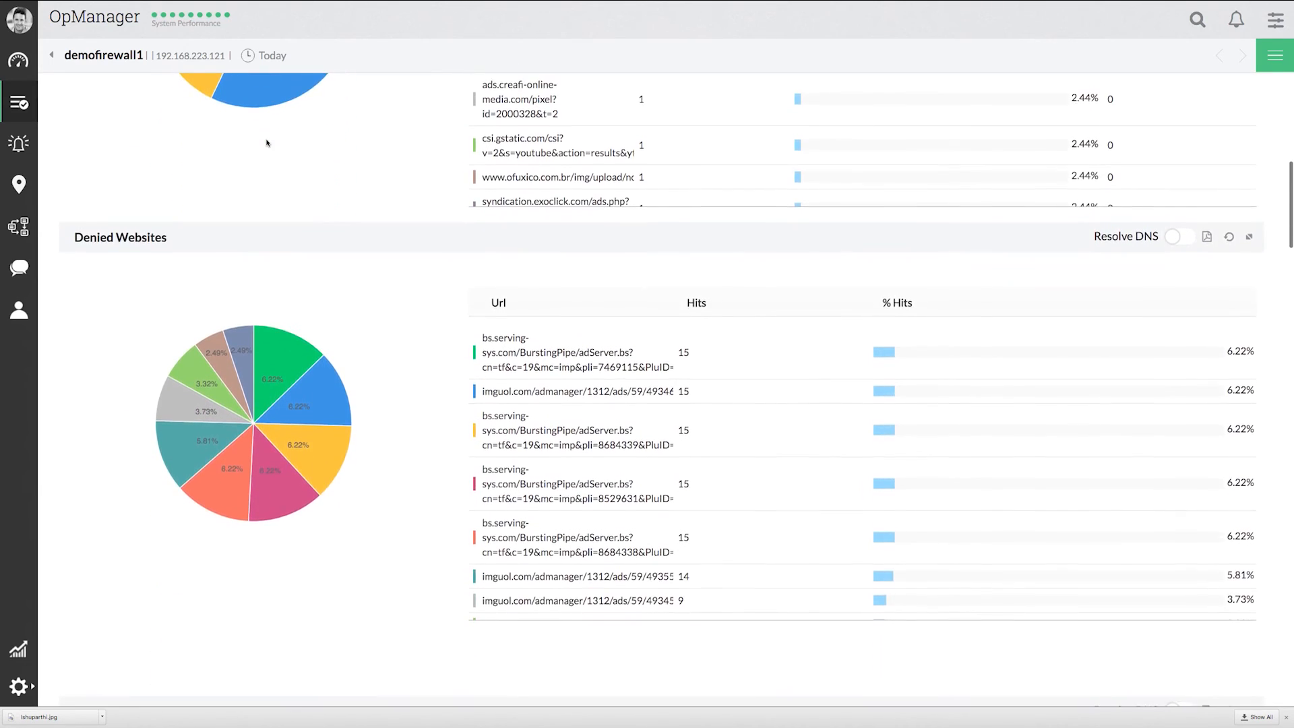
pyautogui.scroll(-8, 267, 143)
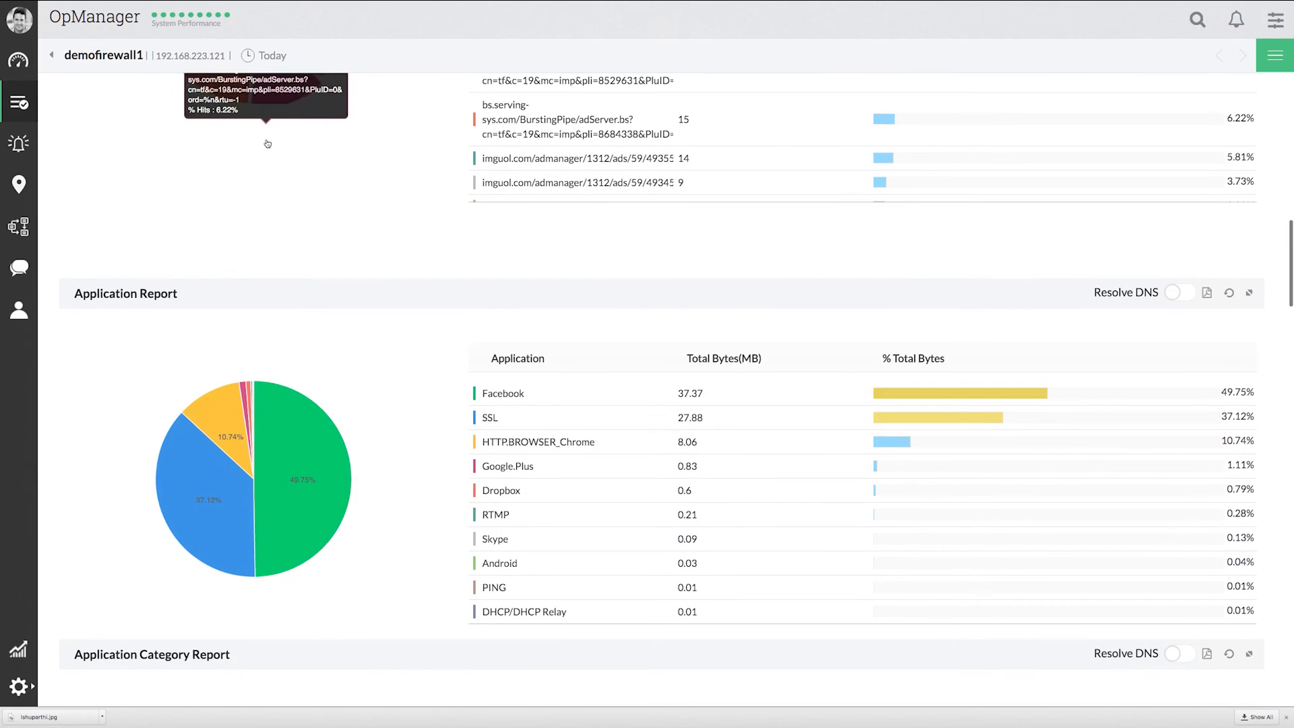
pyautogui.scroll(-1, 267, 143)
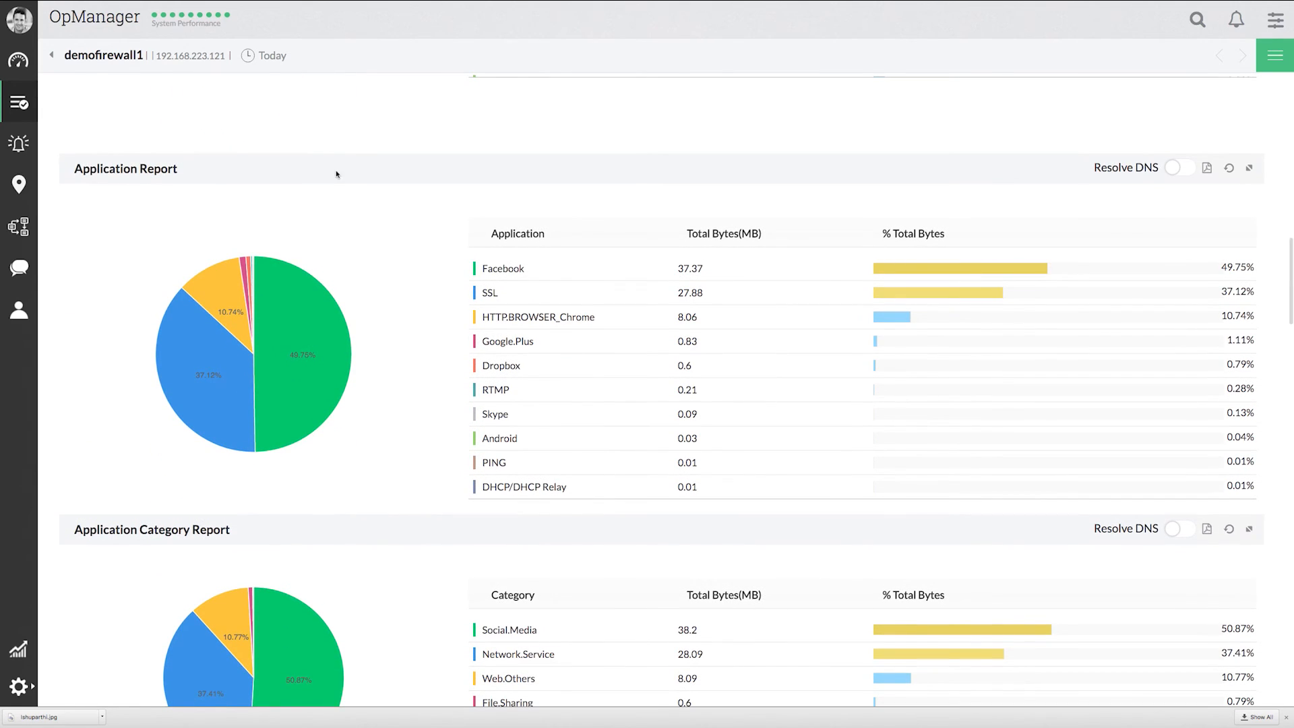
pyautogui.scroll(-14, 381, 217)
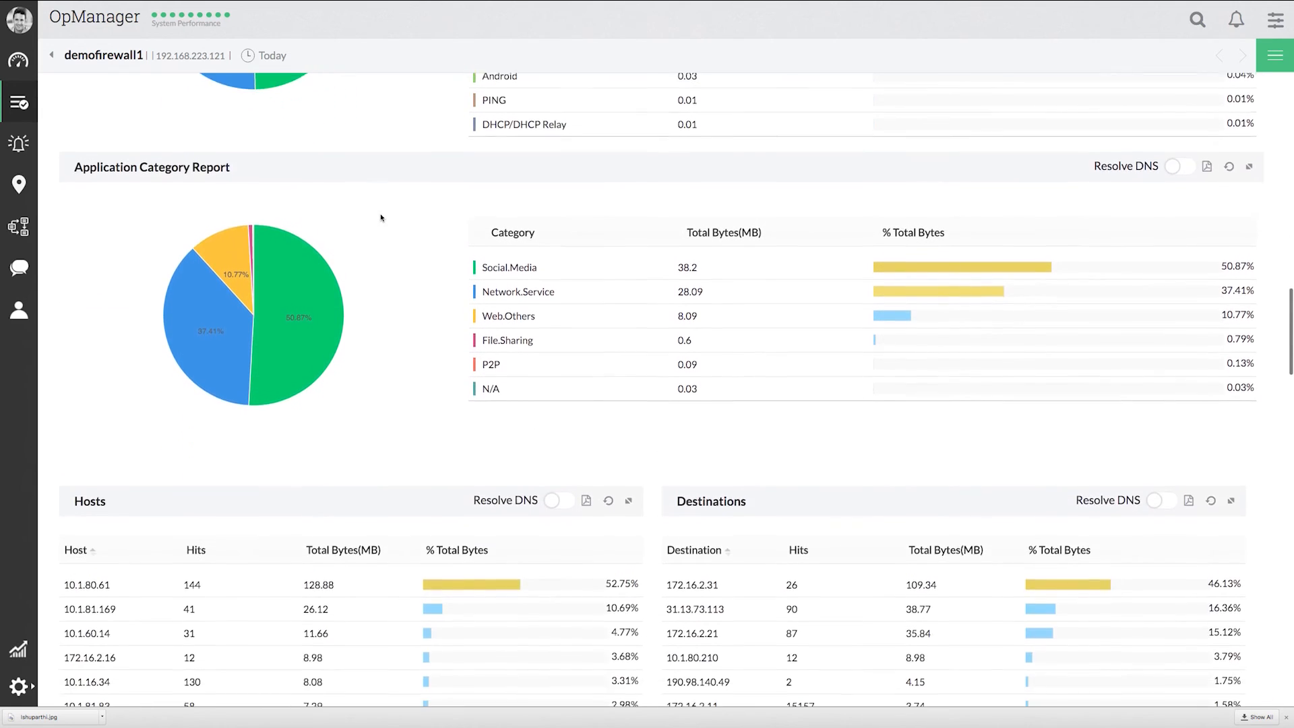
pyautogui.scroll(-12, 380, 218)
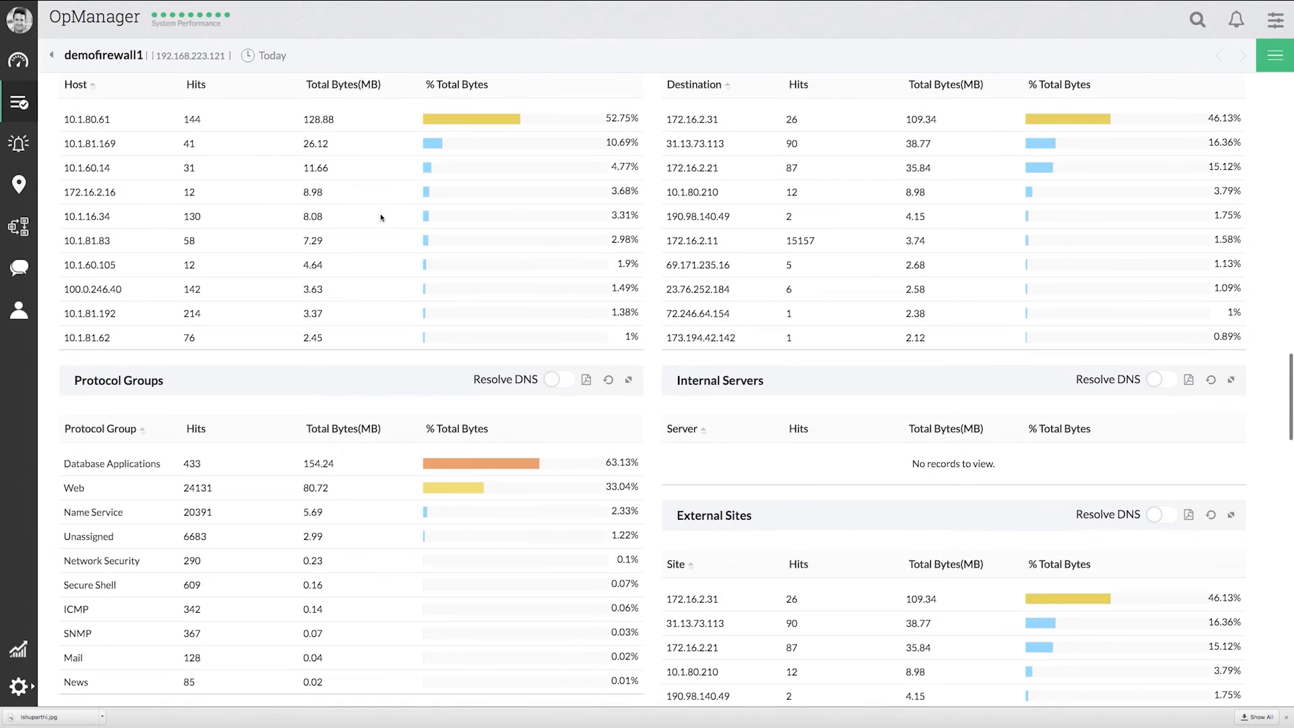
pyautogui.scroll(-13, 381, 218)
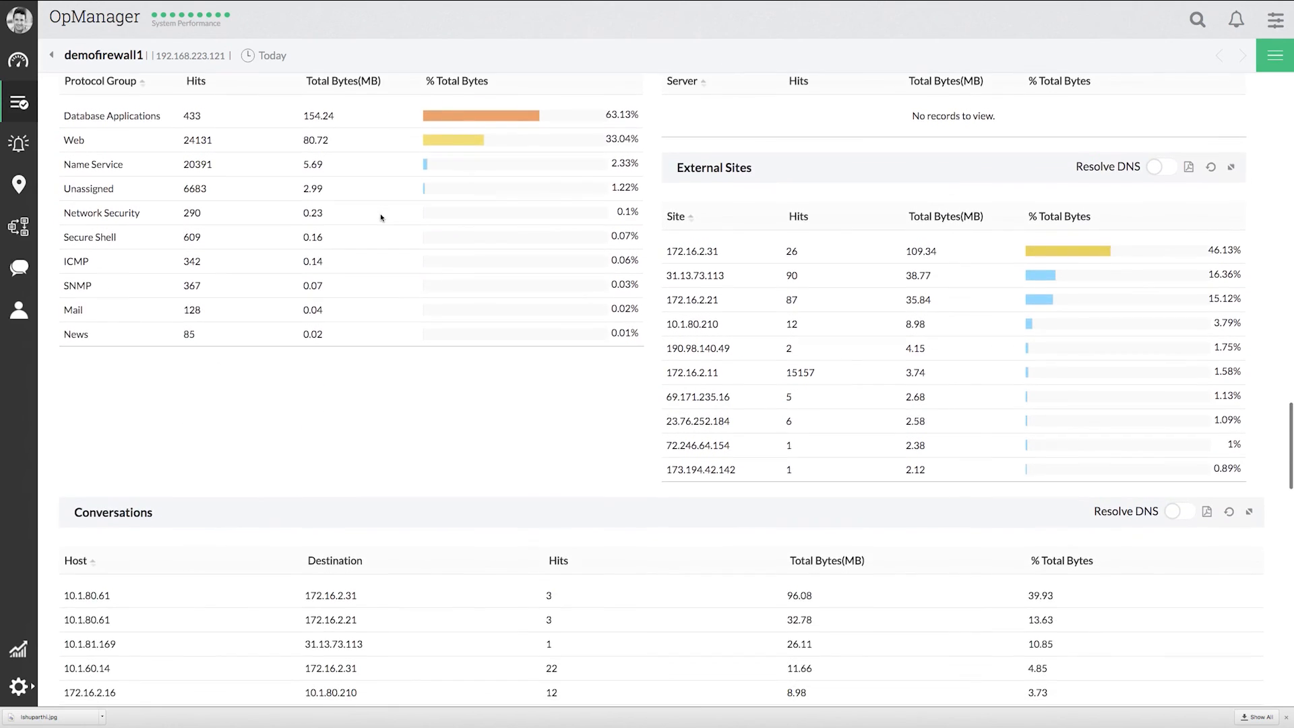
pyautogui.scroll(-14, 381, 218)
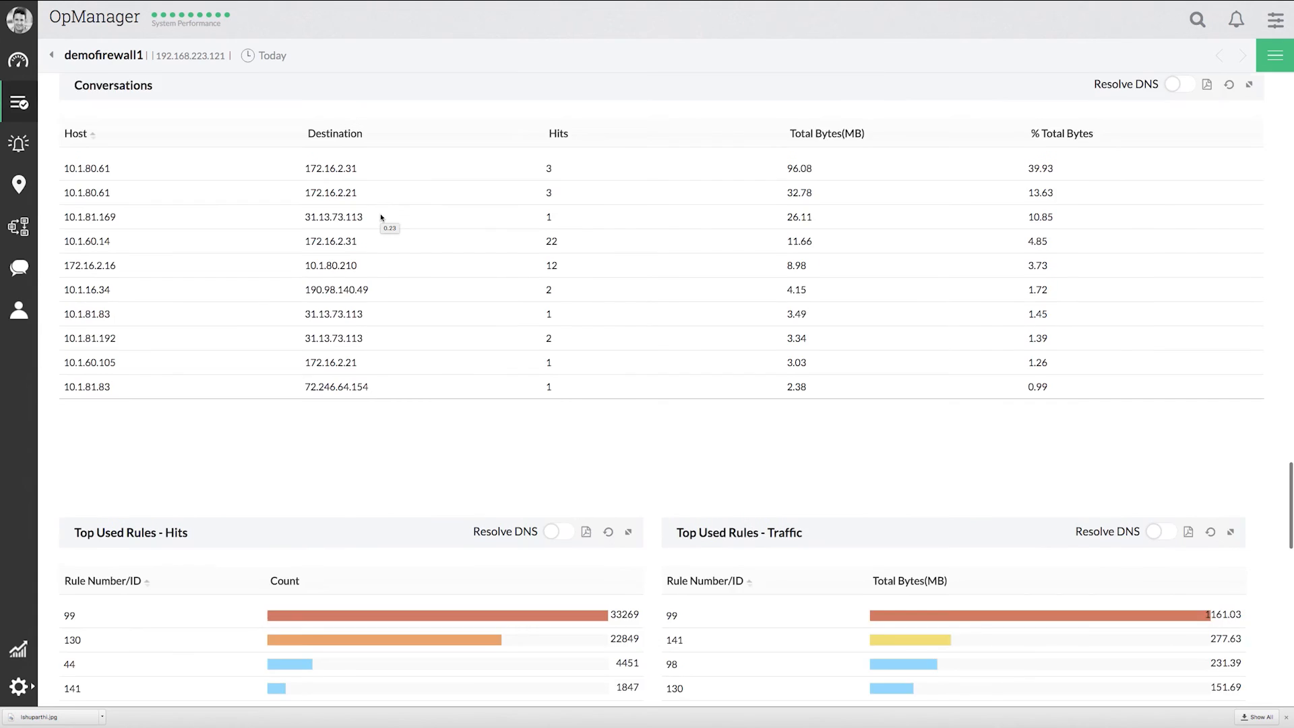
pyautogui.scroll(-11, 381, 218)
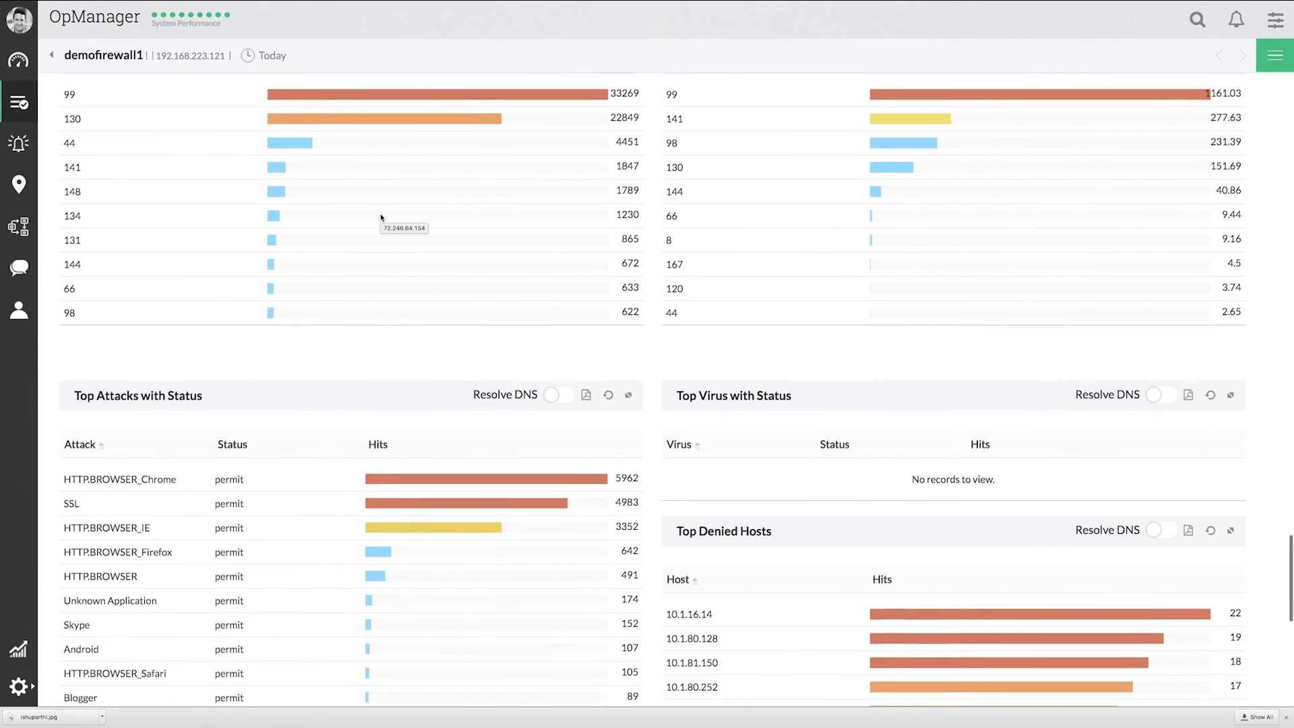
pyautogui.scroll(-9, 381, 218)
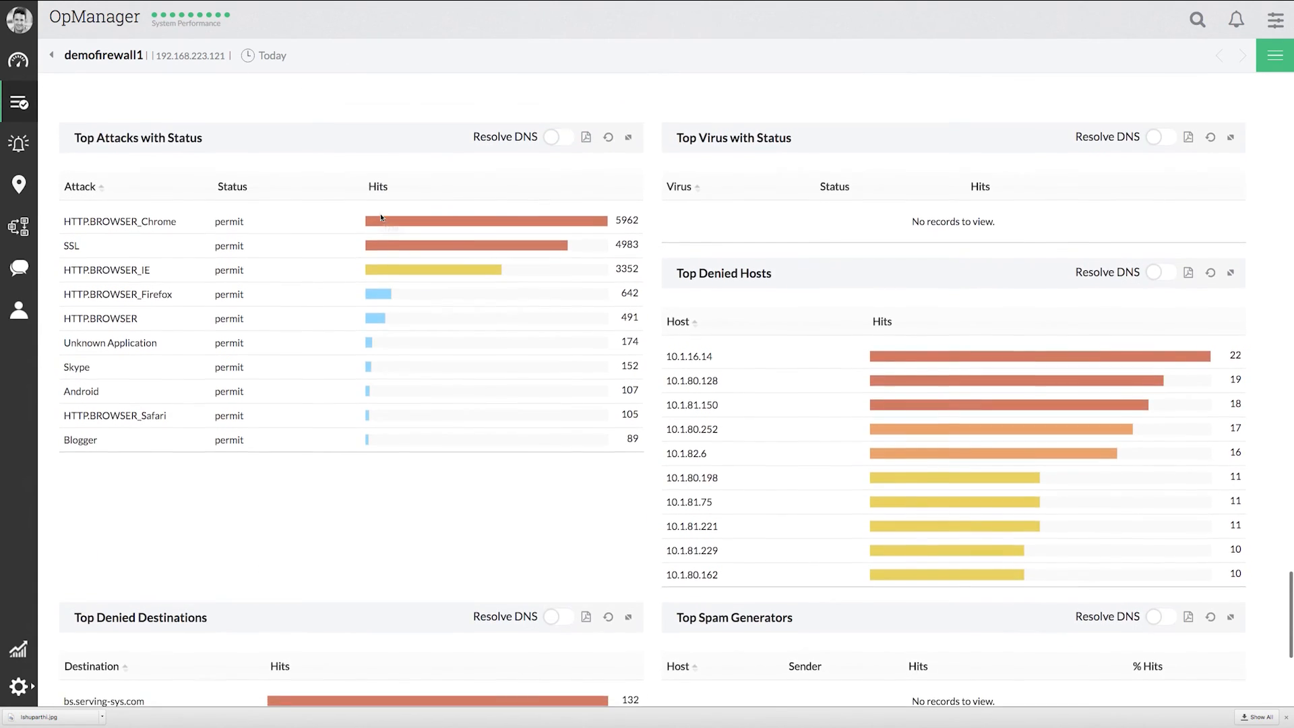
pyautogui.scroll(-6, 381, 218)
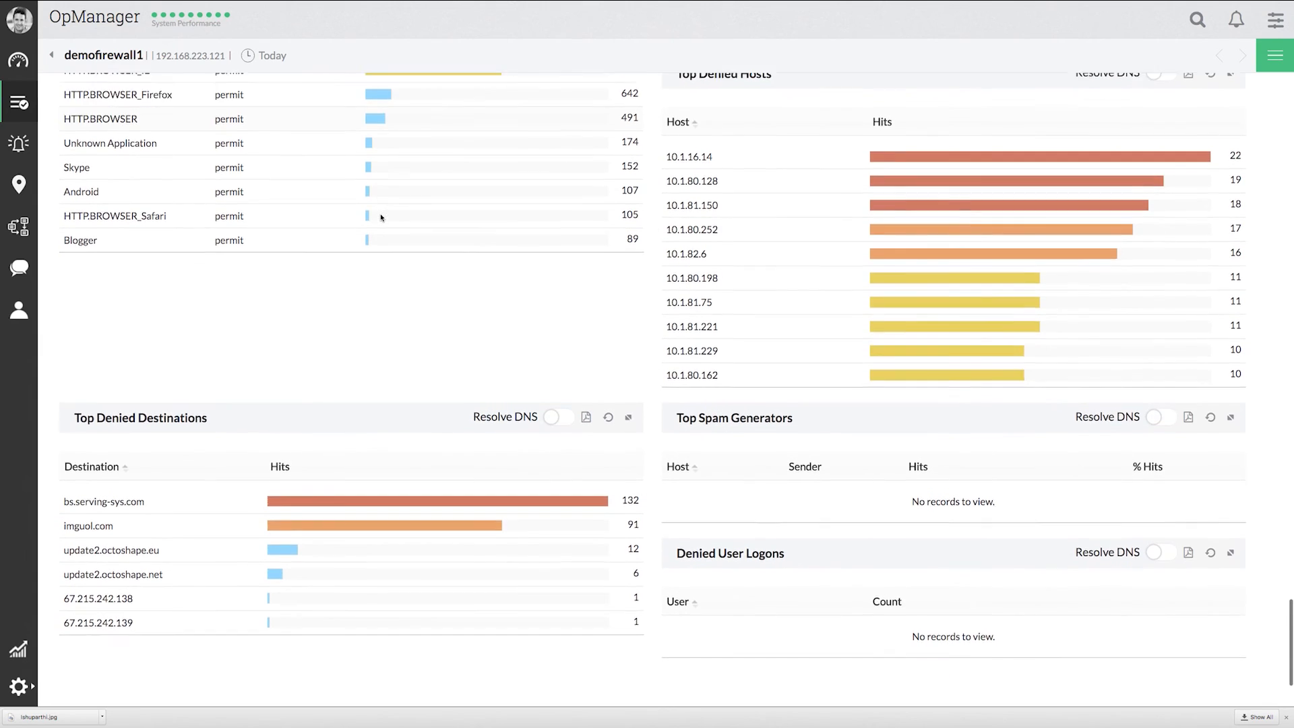
pyautogui.scroll(-2, 381, 218)
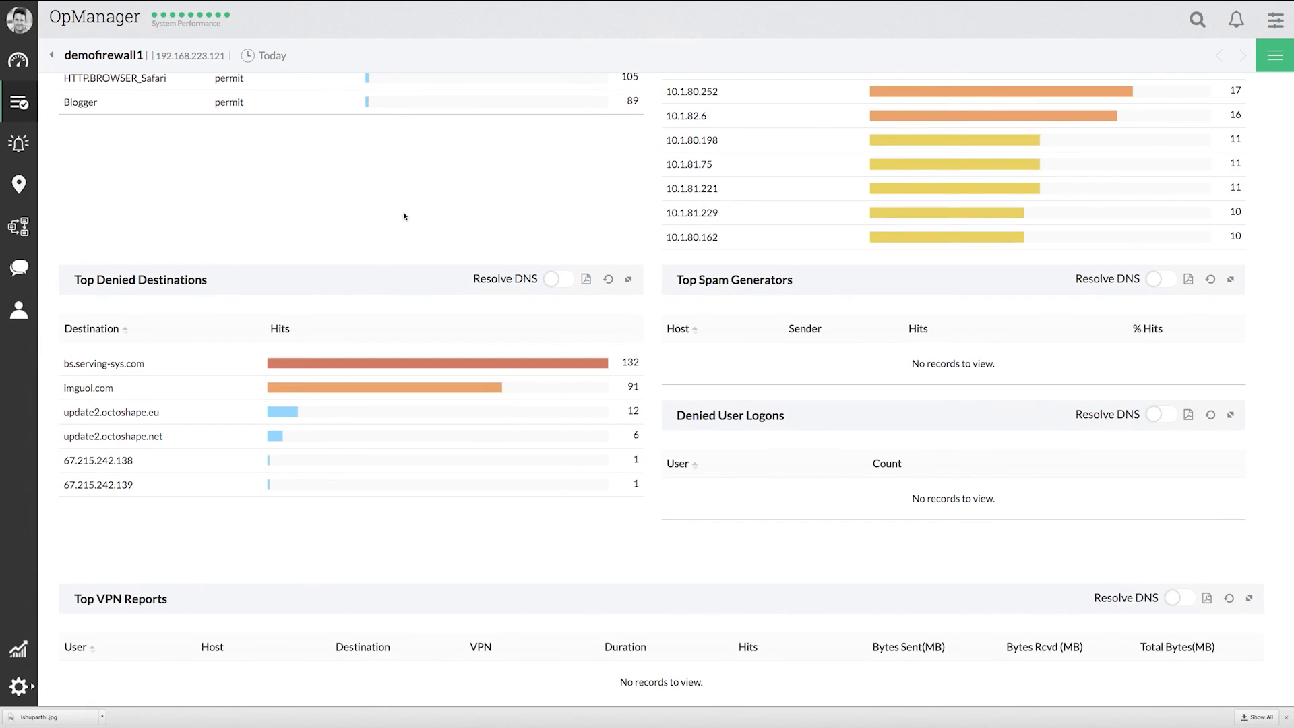
pyautogui.scroll(20, 431, 221)
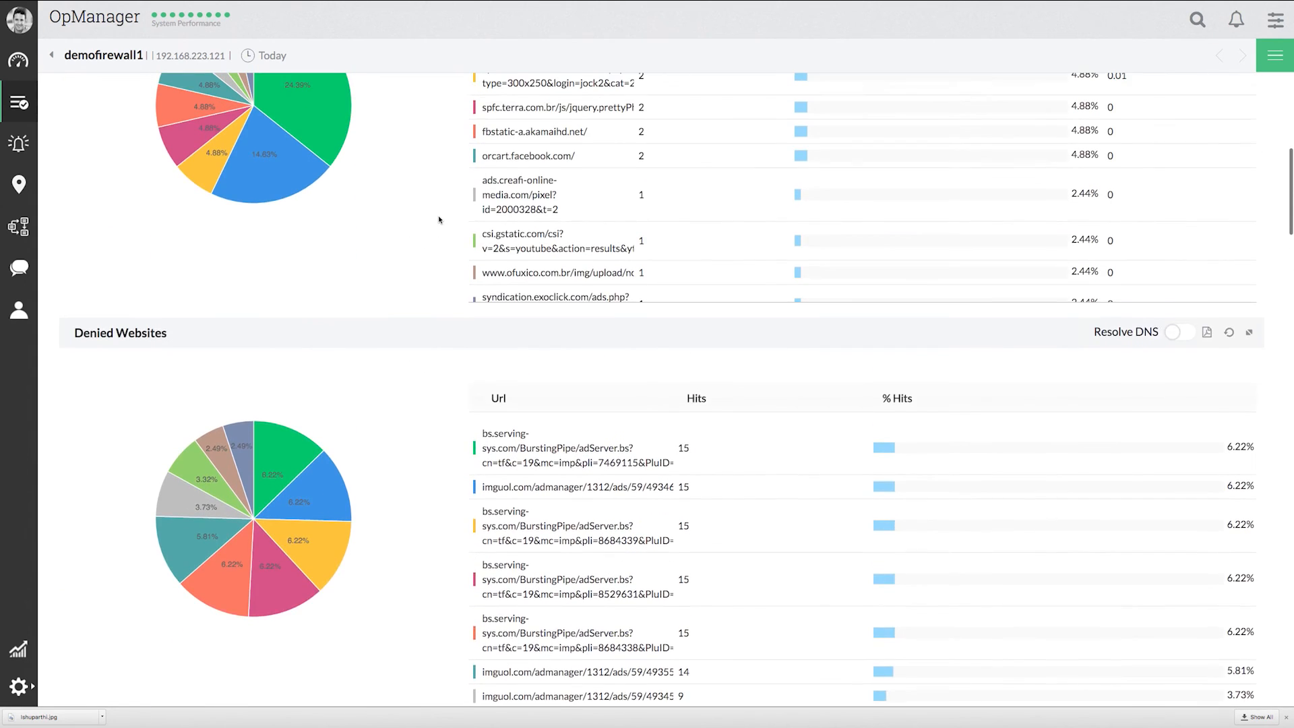
pyautogui.scroll(2, 439, 220)
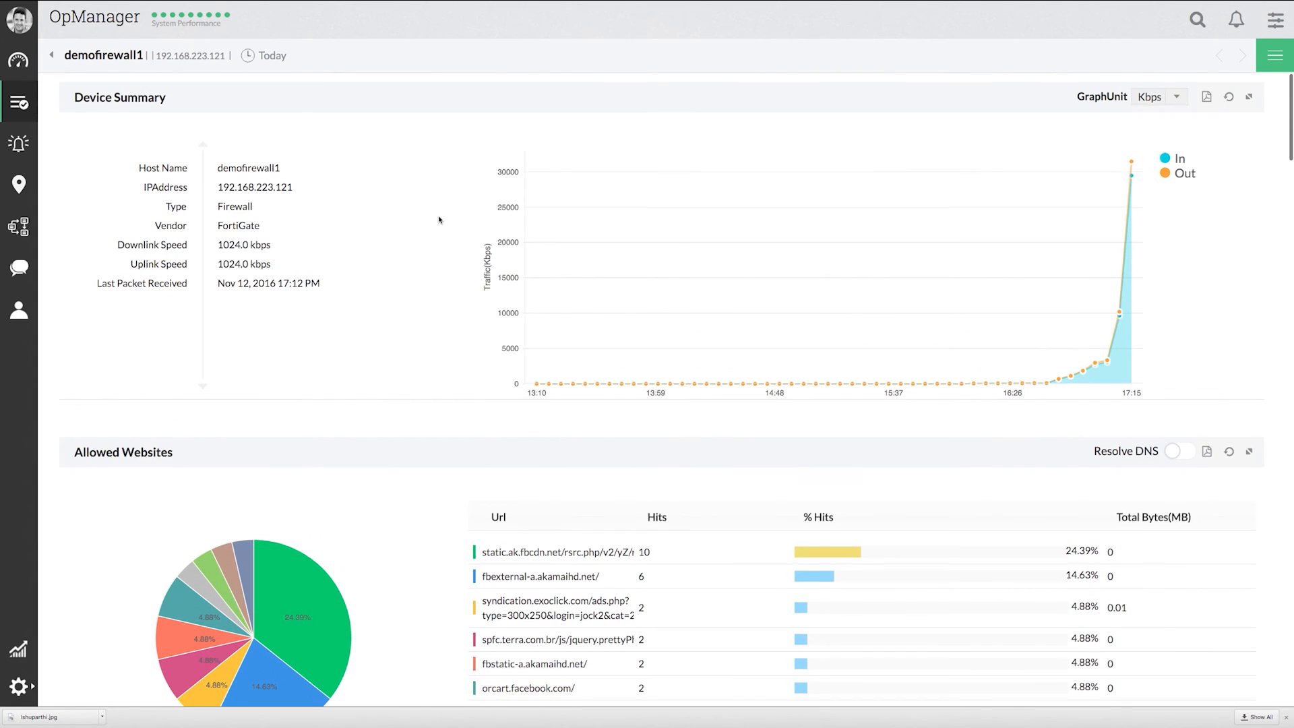
# Return to the inventory and switch it to IP Management to view its subnets.
pyautogui.click(21, 104)
pyautogui.click(61, 71)
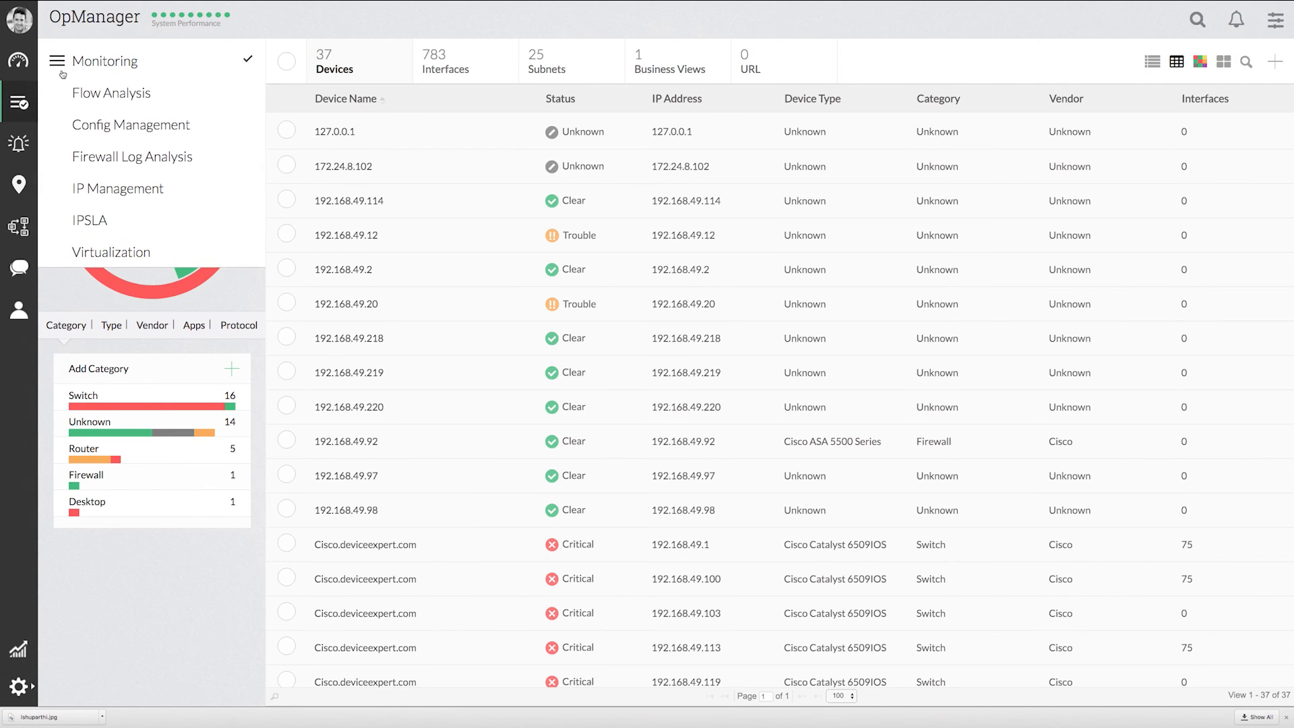
pyautogui.click(170, 192)
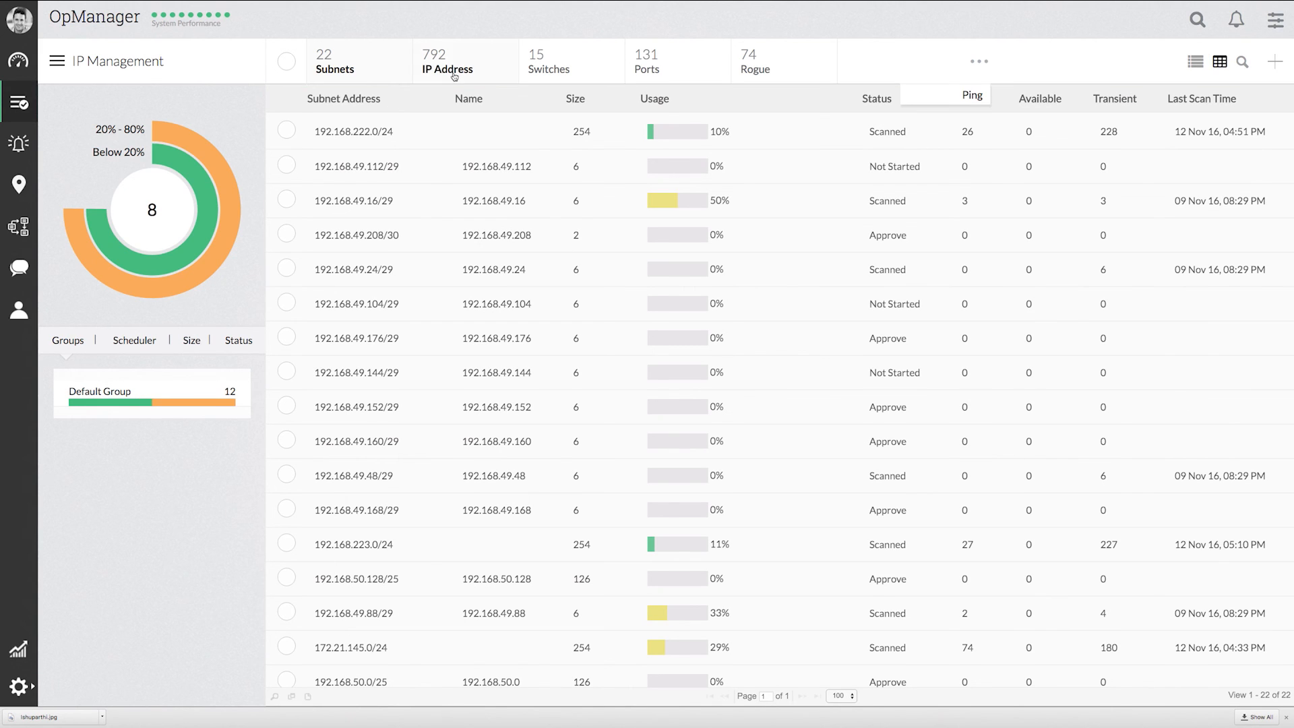
# View the list of switches in the IP Management inventory.
pyautogui.click(549, 70)
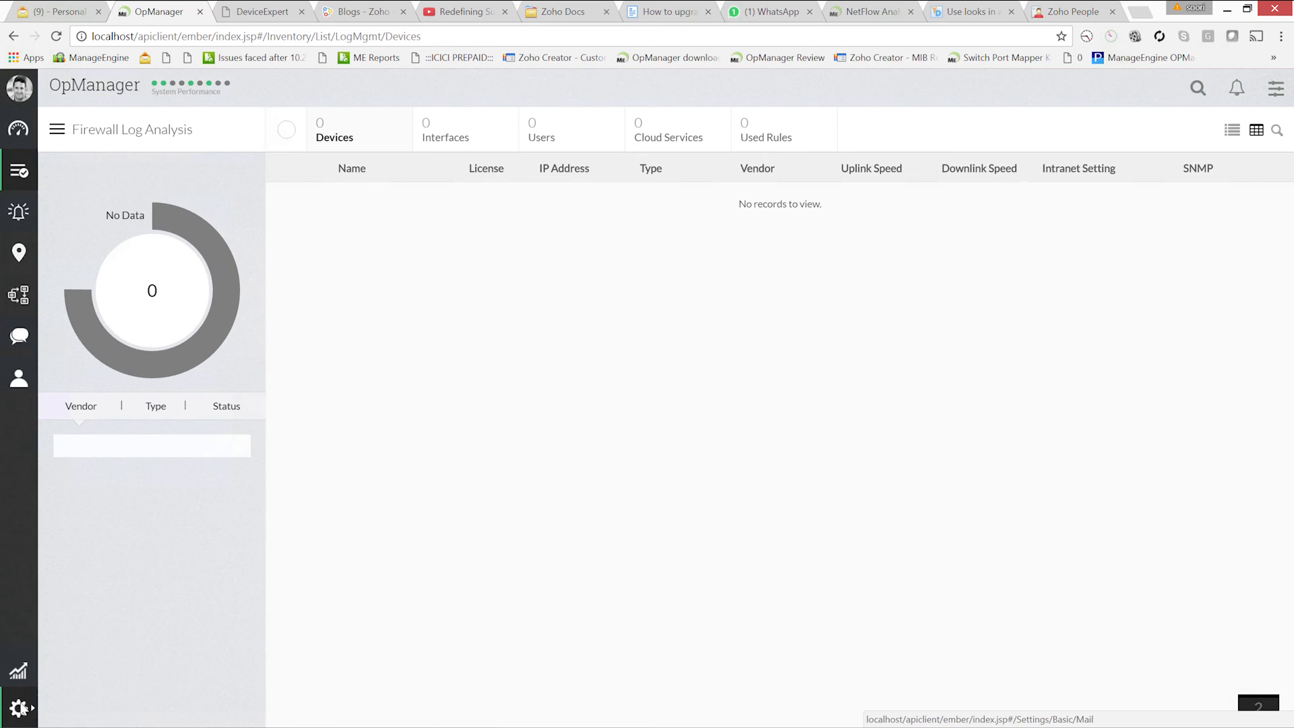
# Open the admin settings and look through the Netflow, NCM, OpUtils and Firewall configuration sections.
pyautogui.click(19, 704)
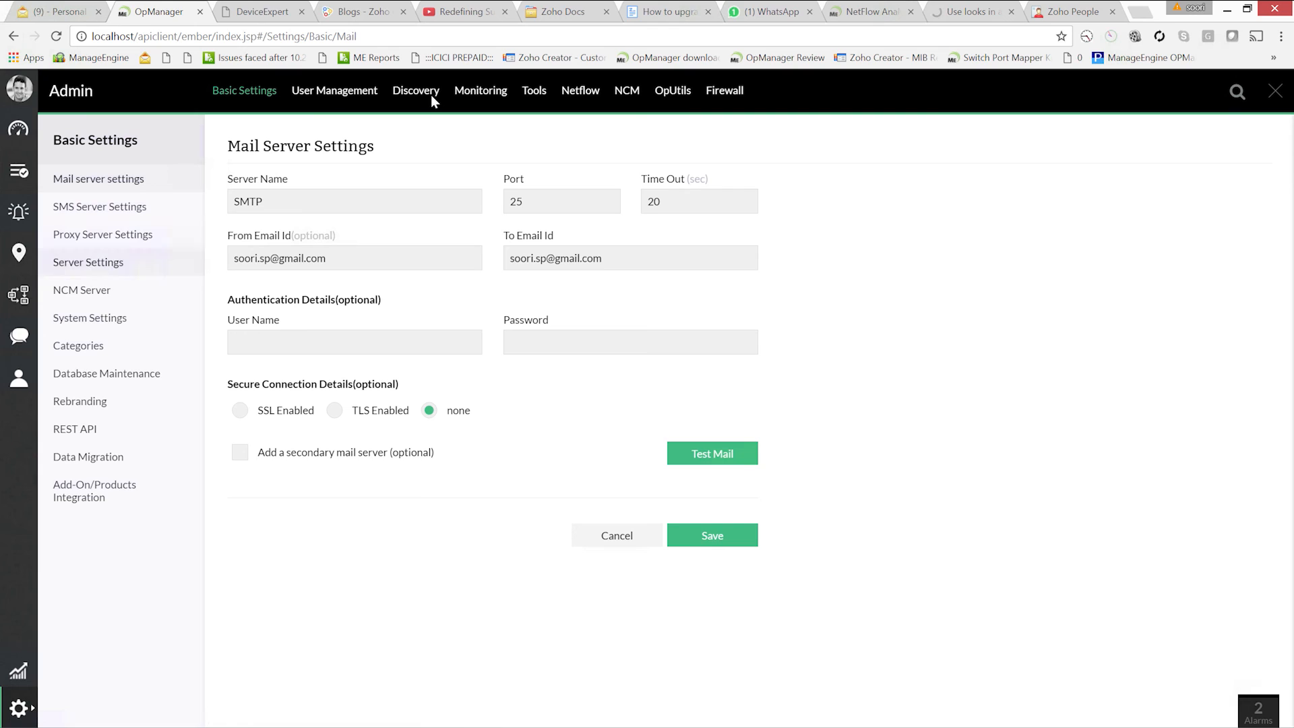
pyautogui.click(580, 93)
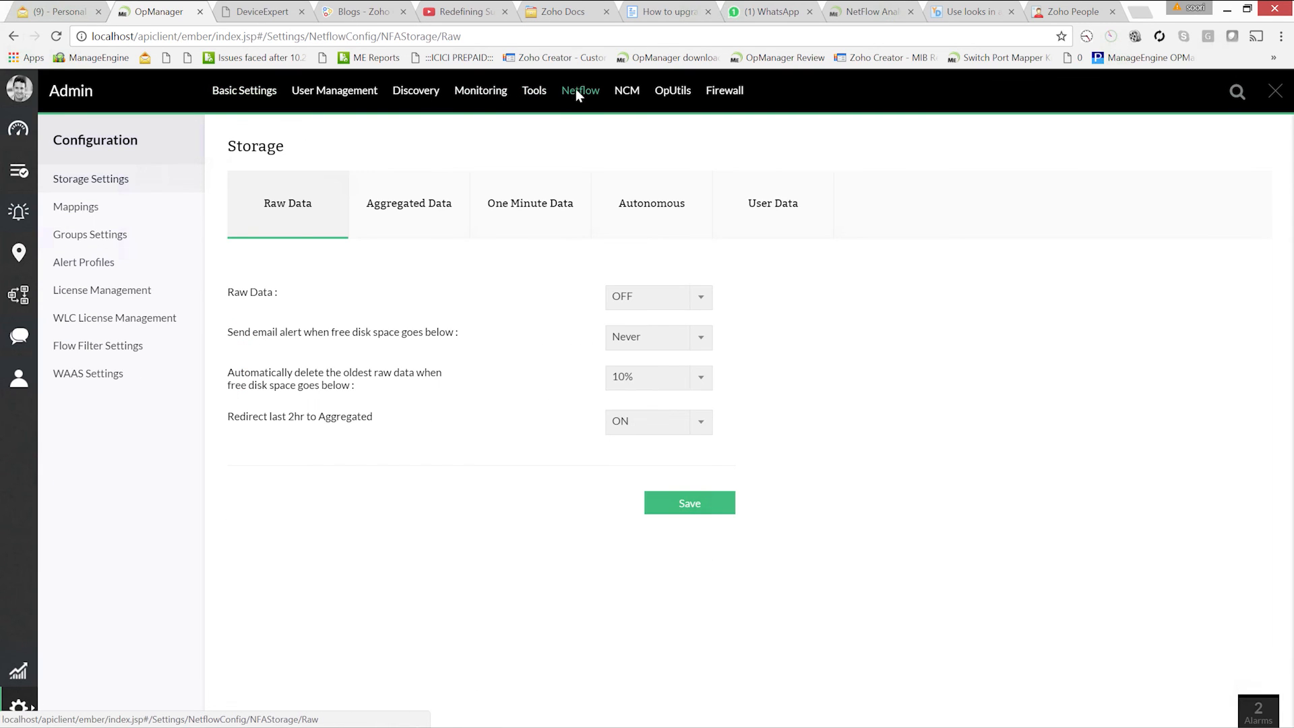
pyautogui.click(627, 92)
pyautogui.click(678, 94)
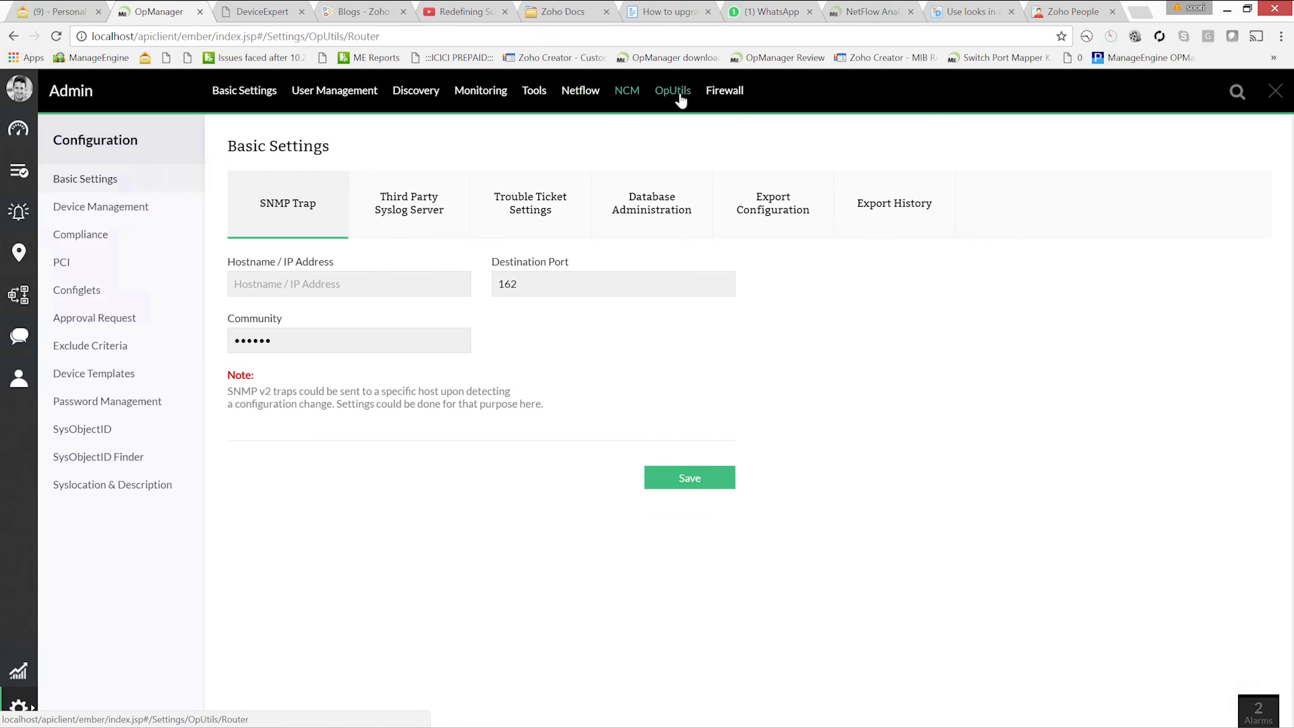
pyautogui.click(728, 95)
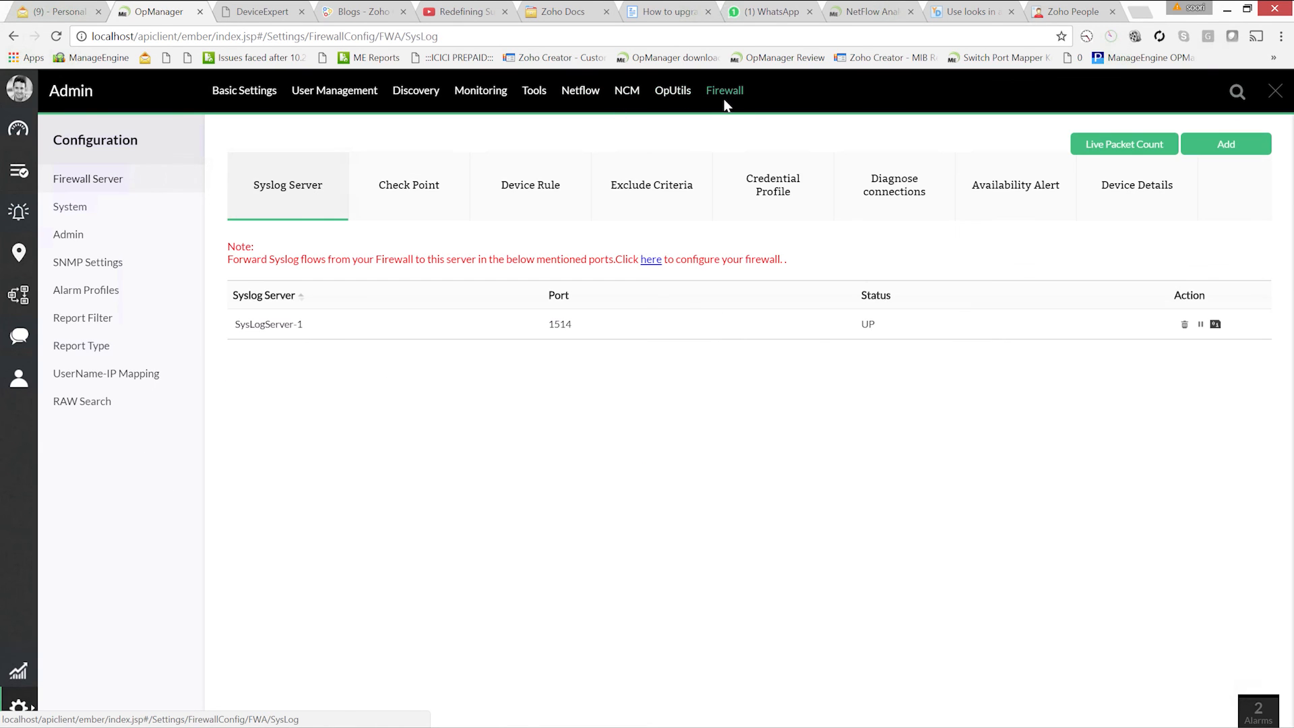
# Open the reports and look through the OpManager, Netflow, NCM and OpUtils report sections.
pyautogui.click(18, 672)
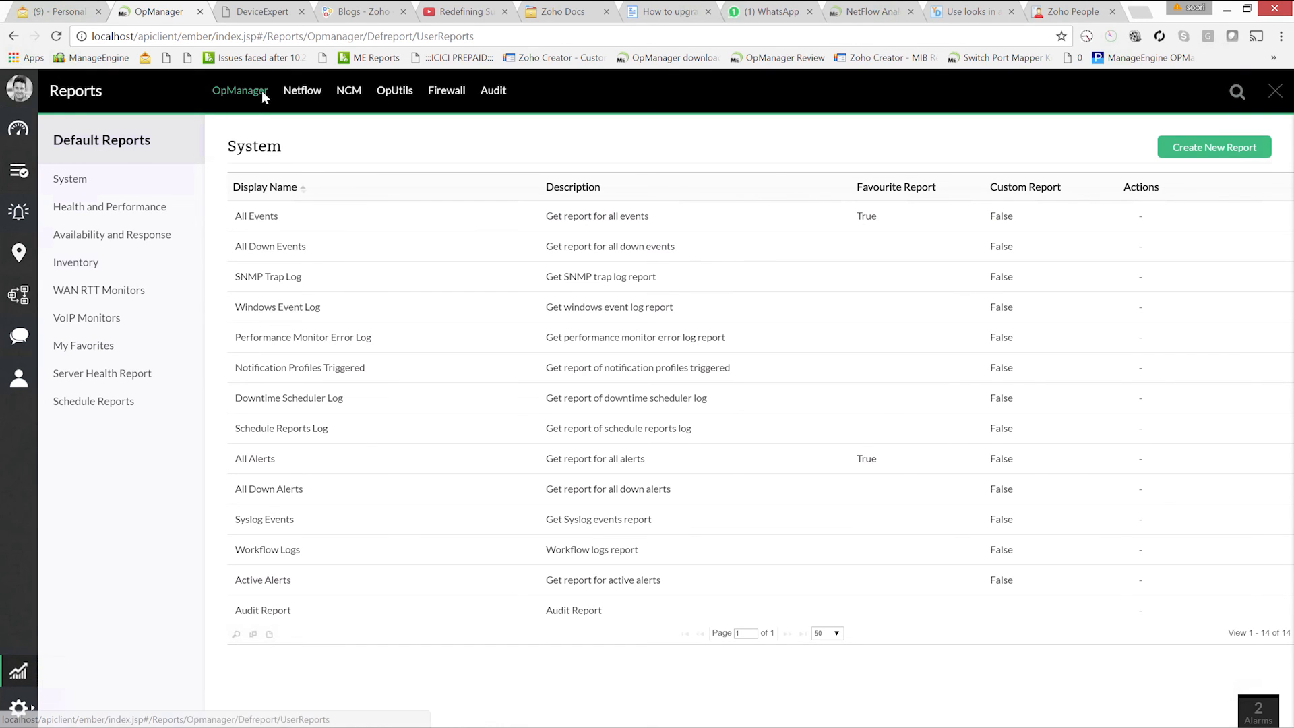
pyautogui.click(303, 96)
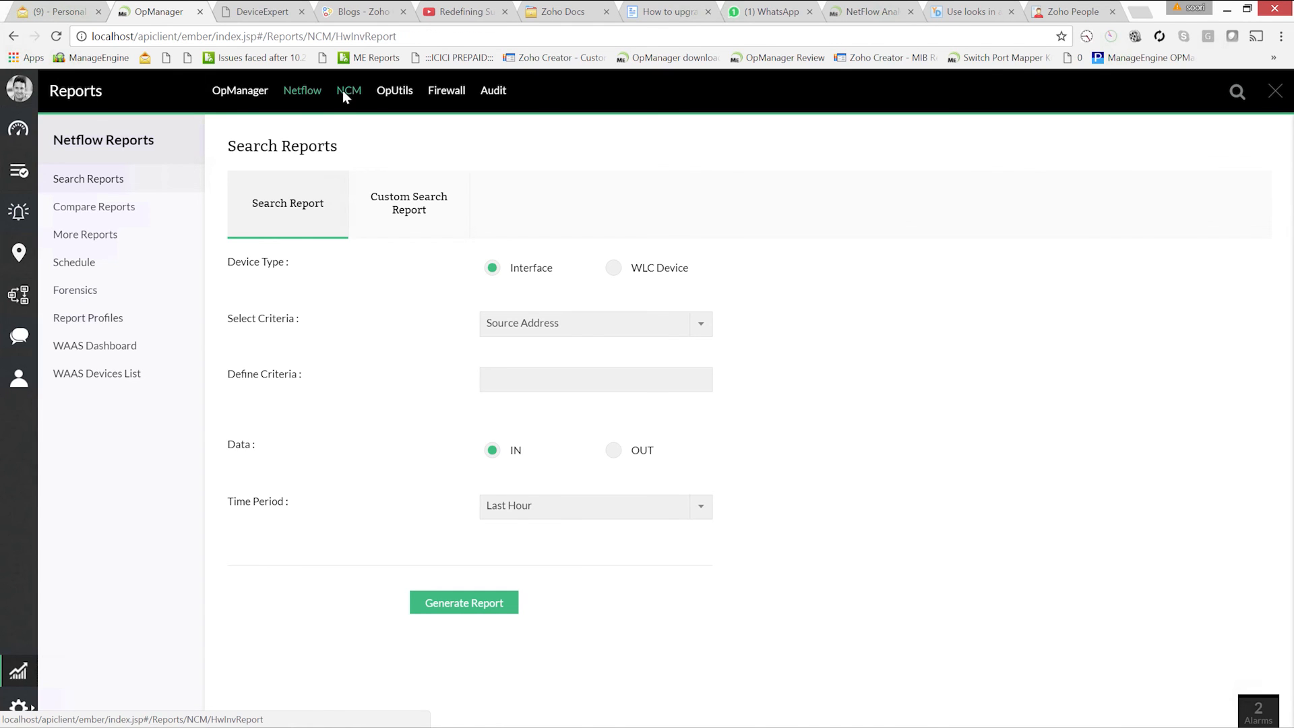
pyautogui.click(345, 94)
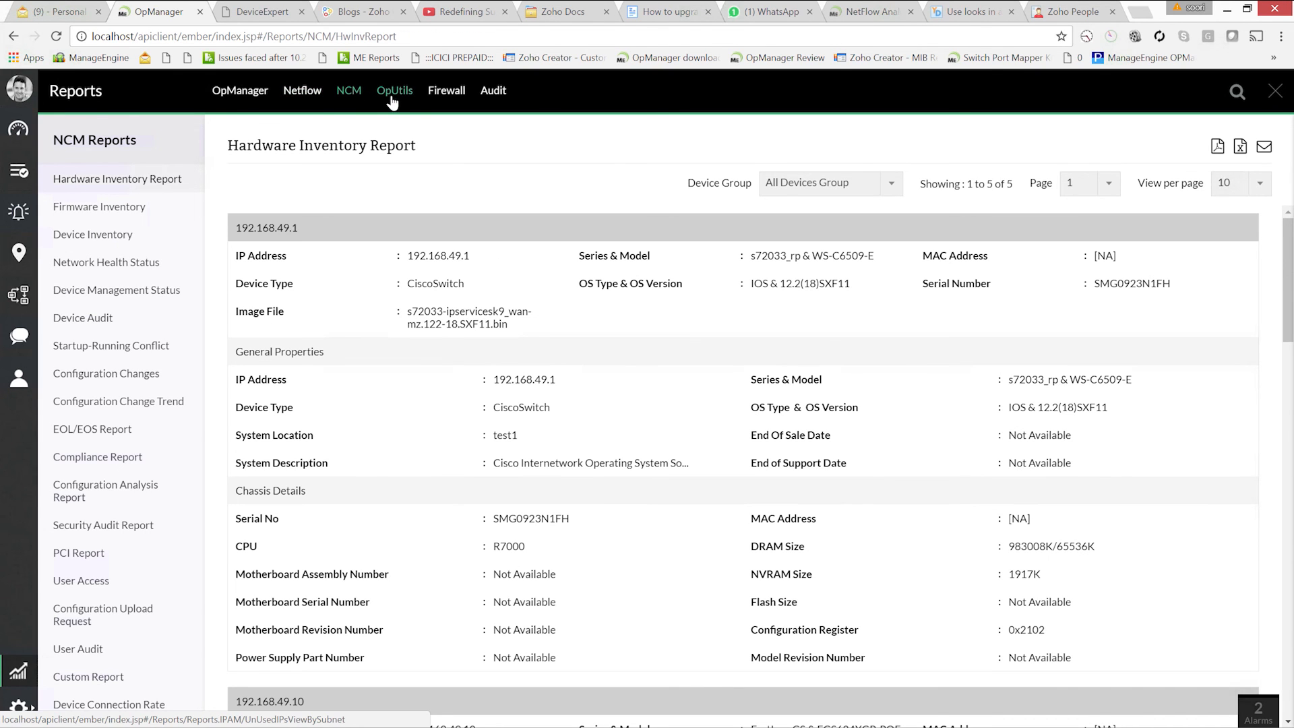
pyautogui.click(393, 98)
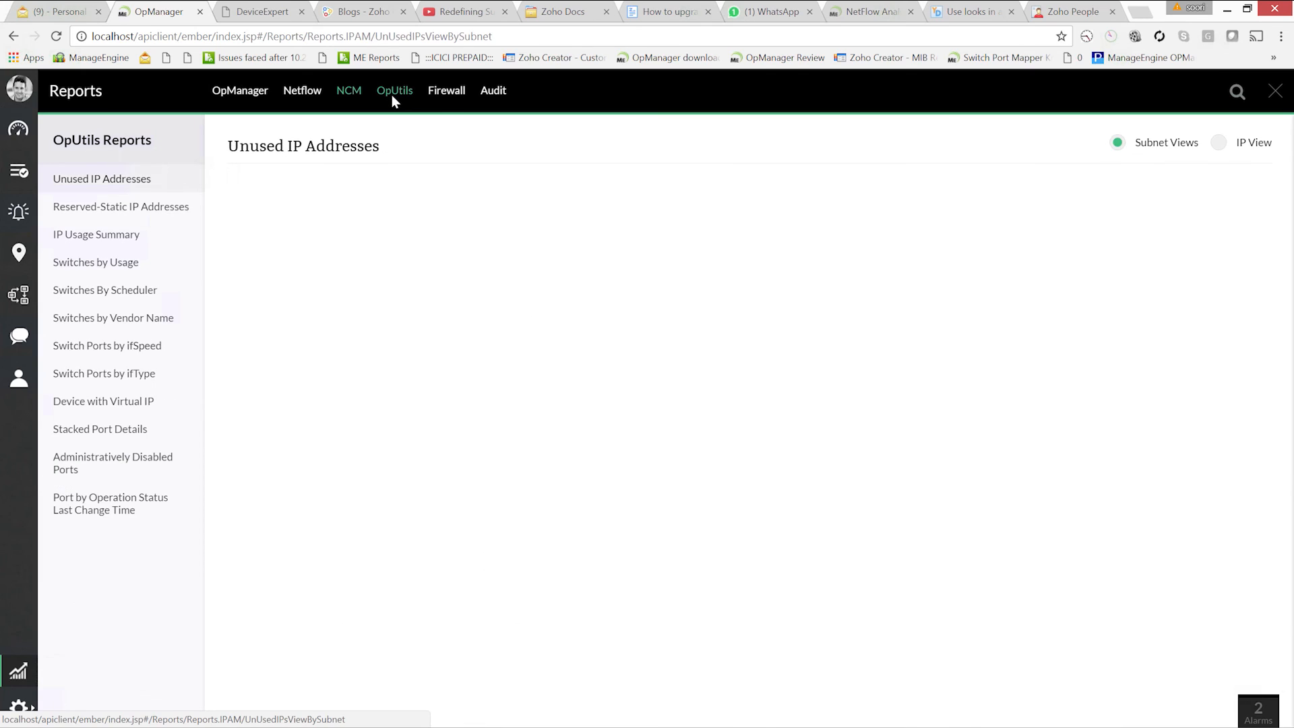